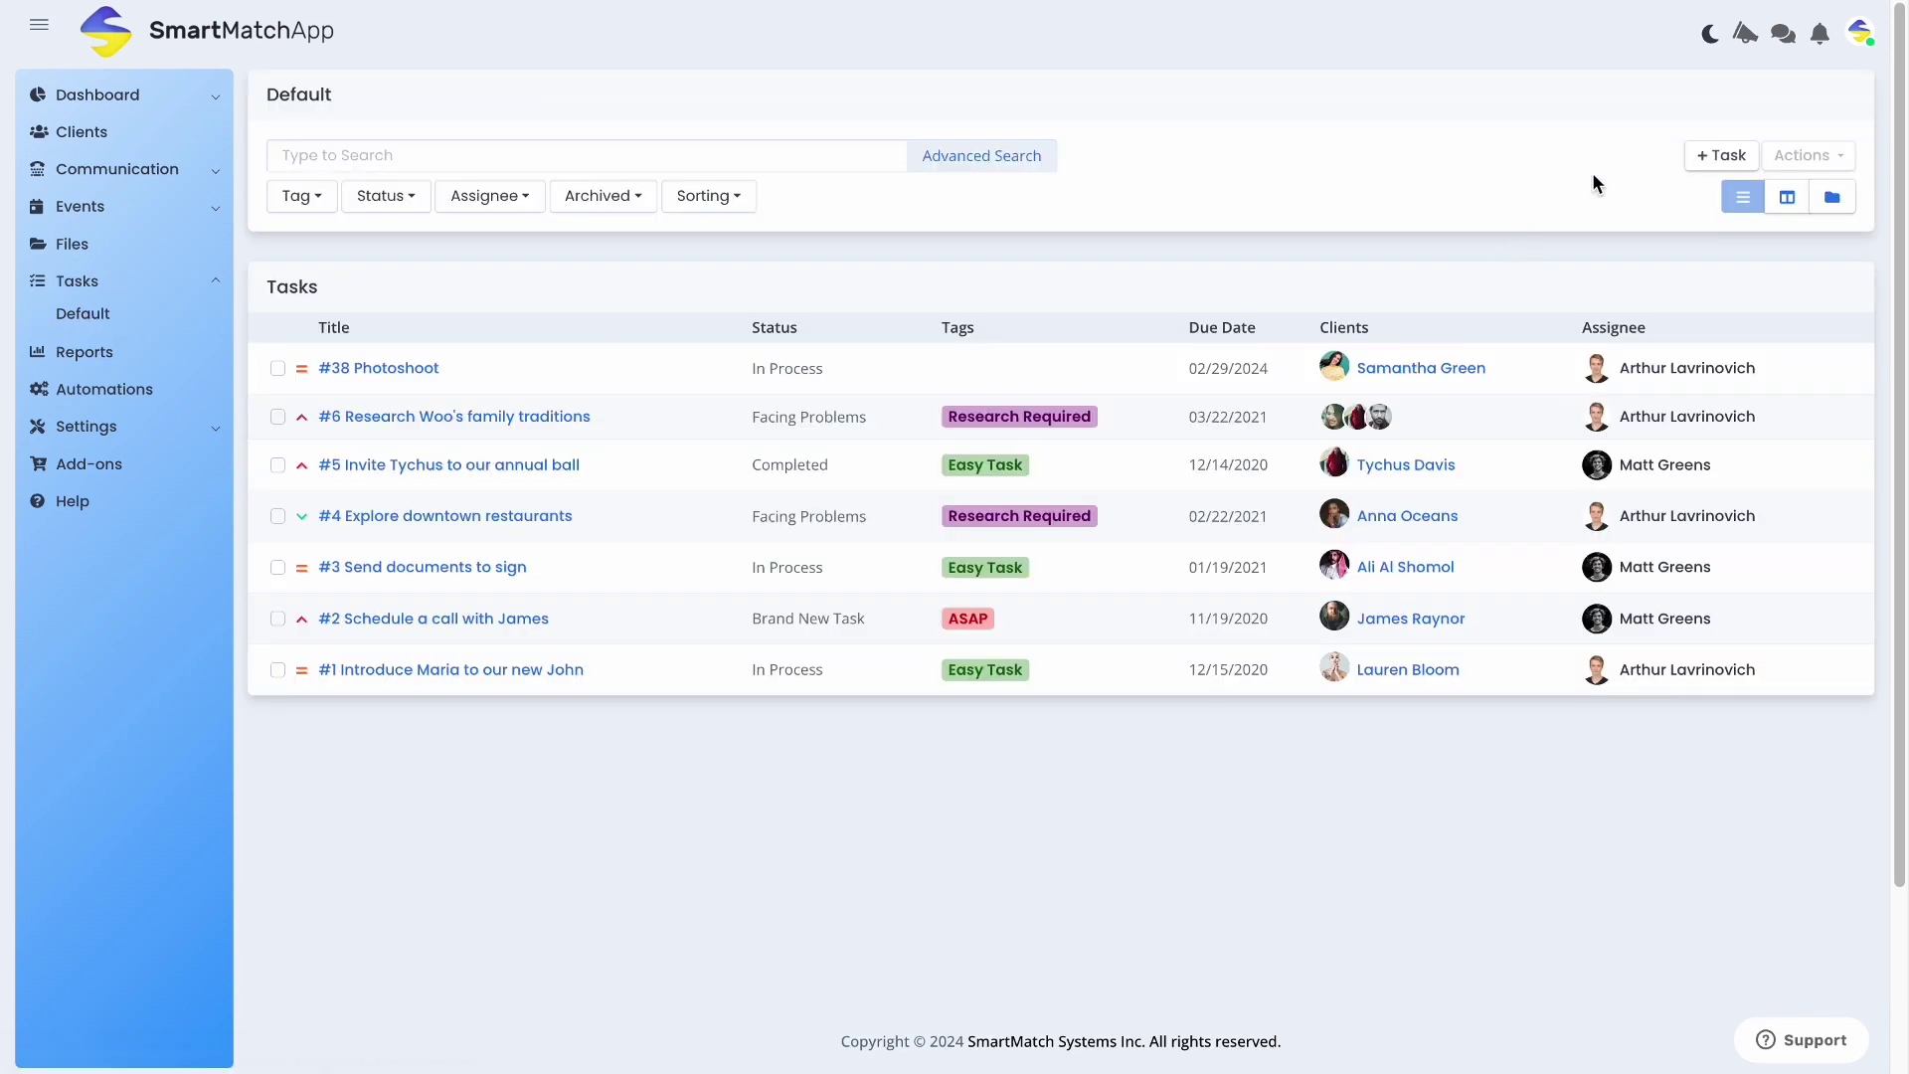
Create a new task titled 'Test Template'
click(1698, 159)
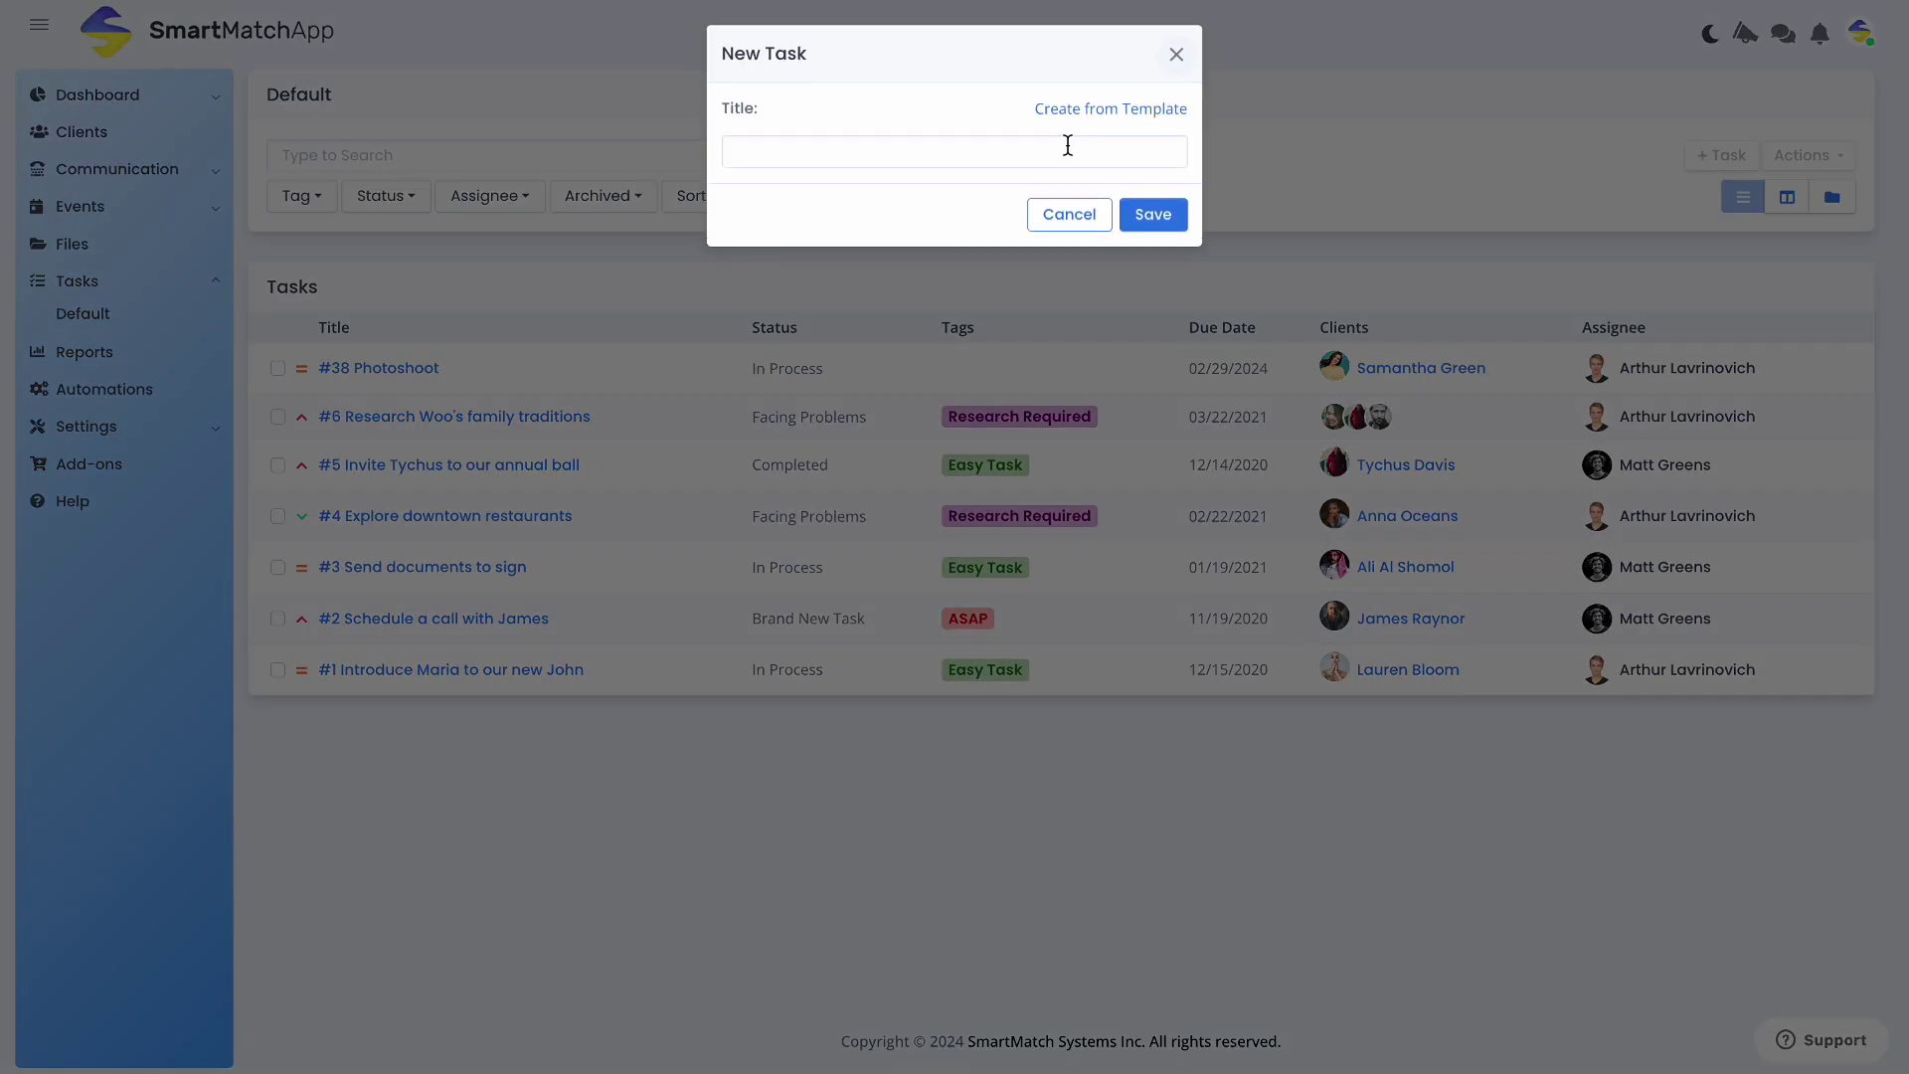
text(Test Template)
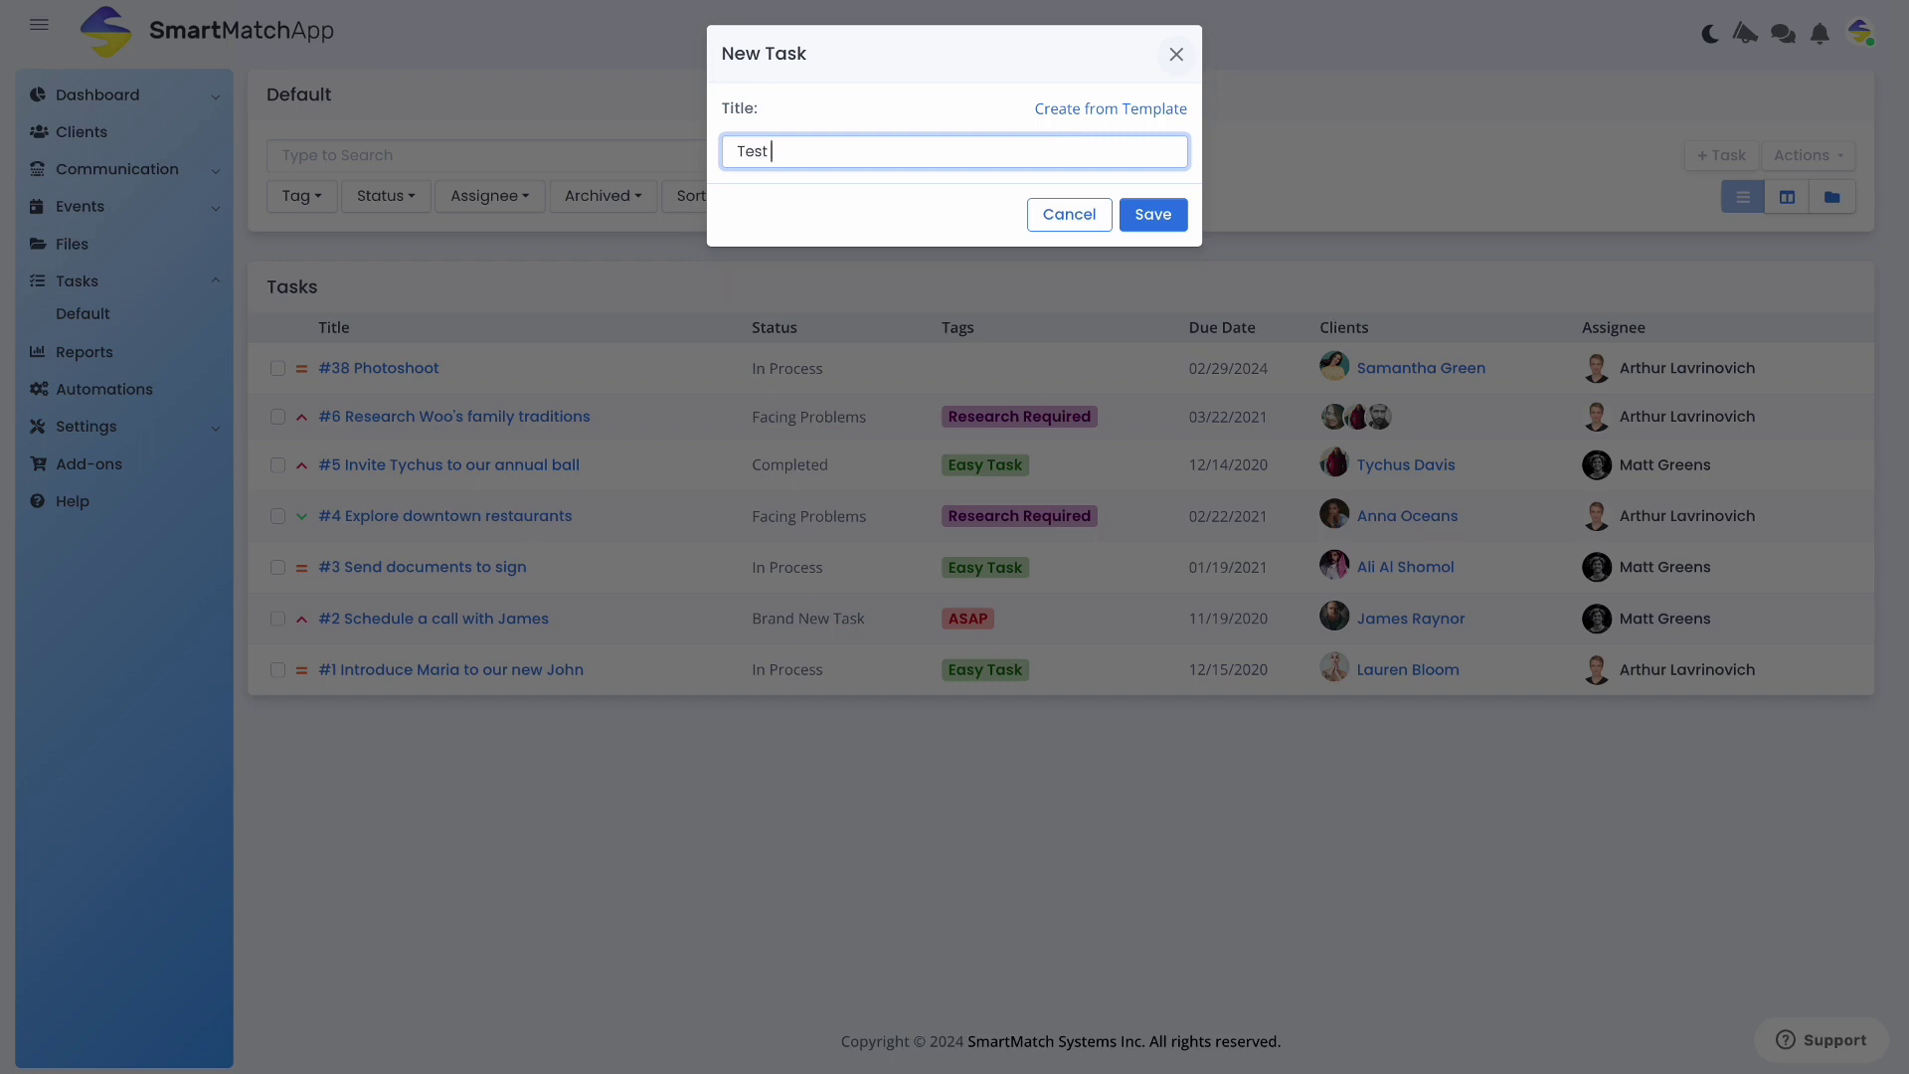
click(1178, 213)
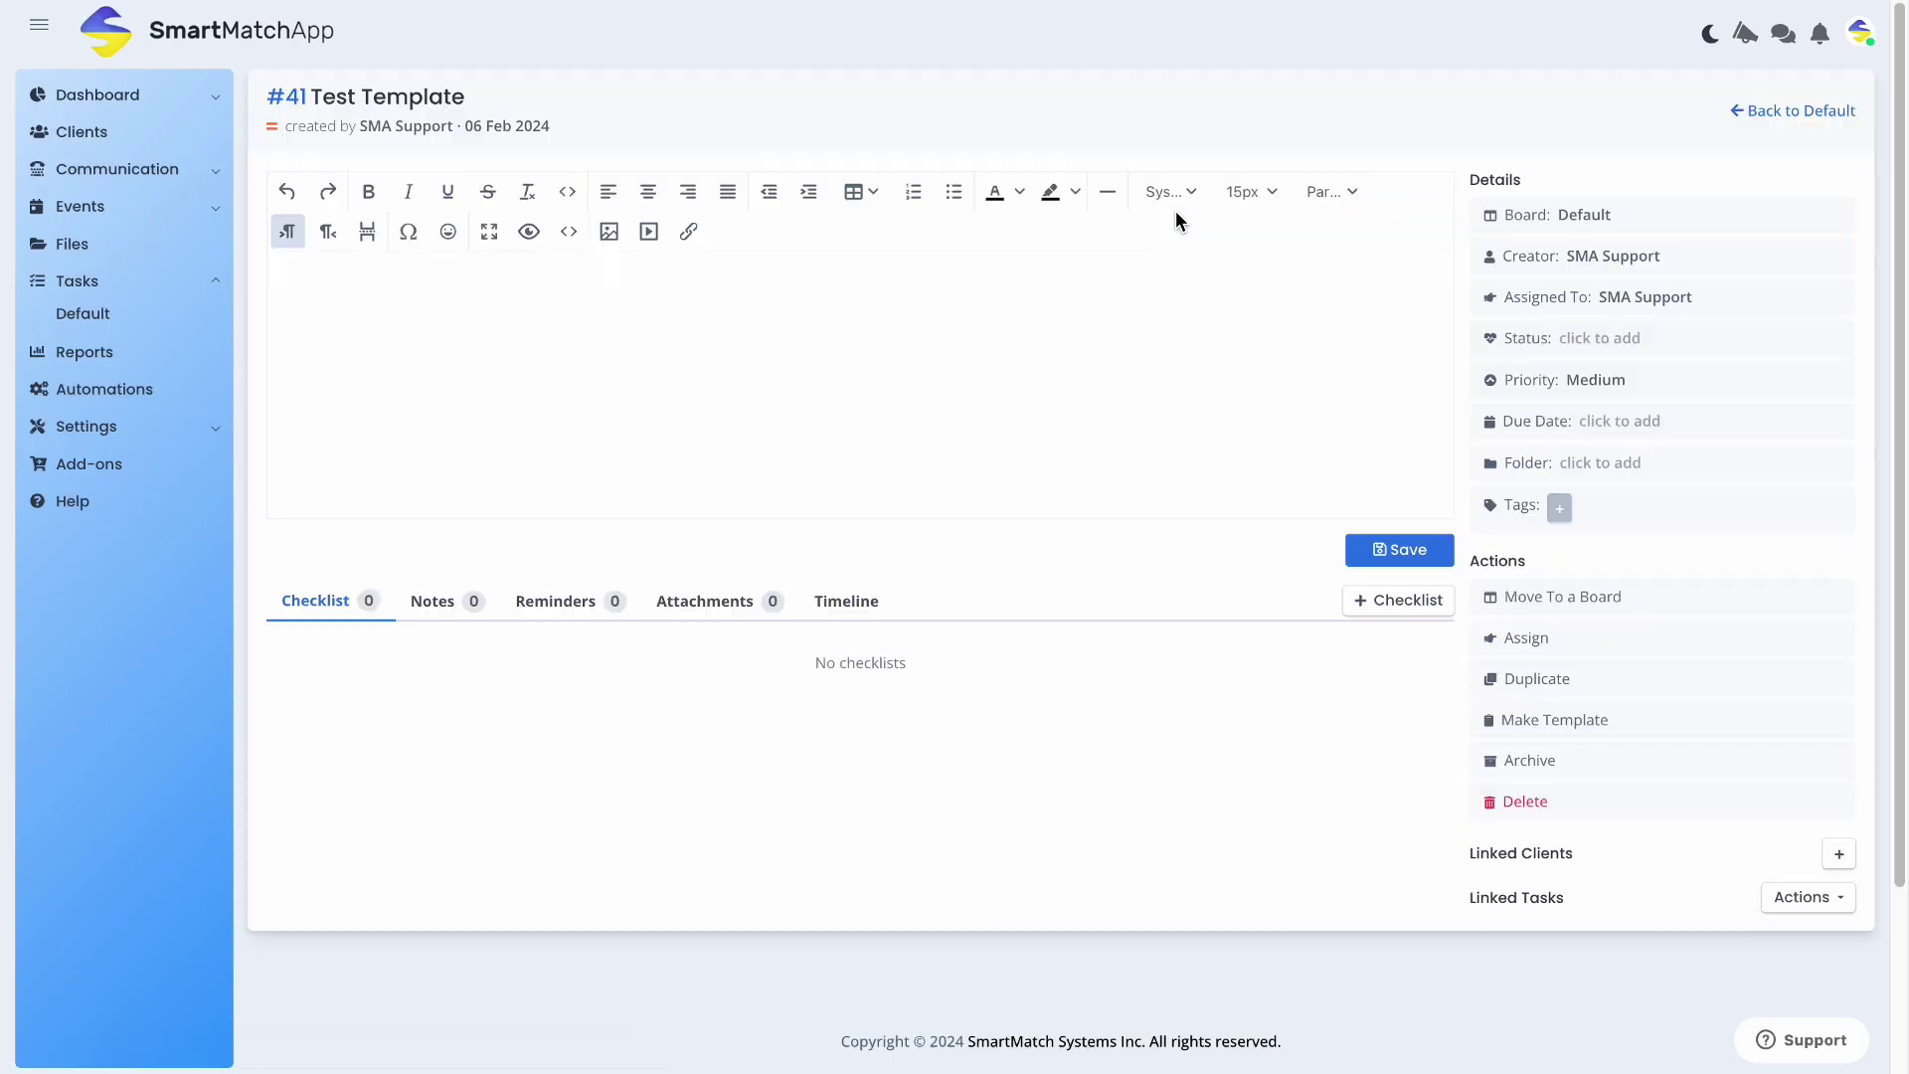
Save the description with prompts 'Enter Client Name:' and 'Enter Brief Description of Task:'
click(1006, 292)
text(Enter Client Name:  )
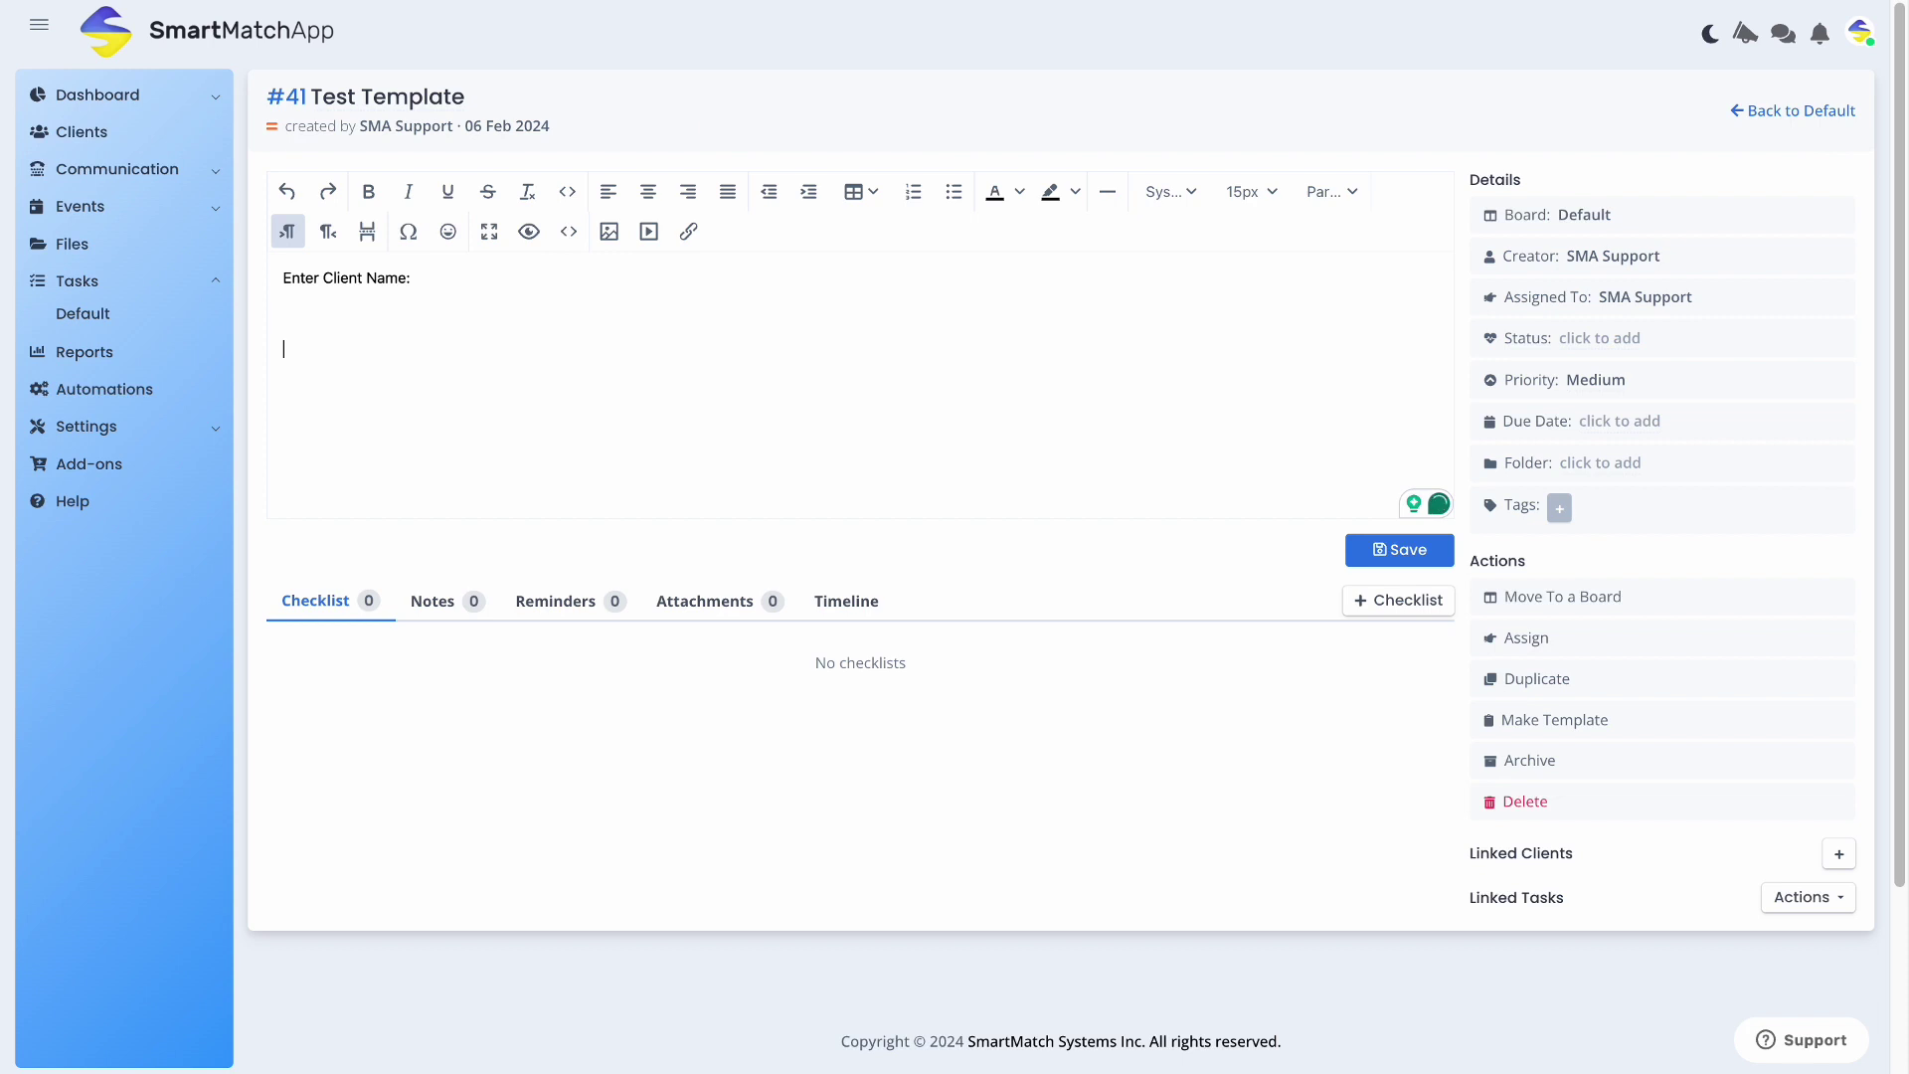
text(Enter Bri)
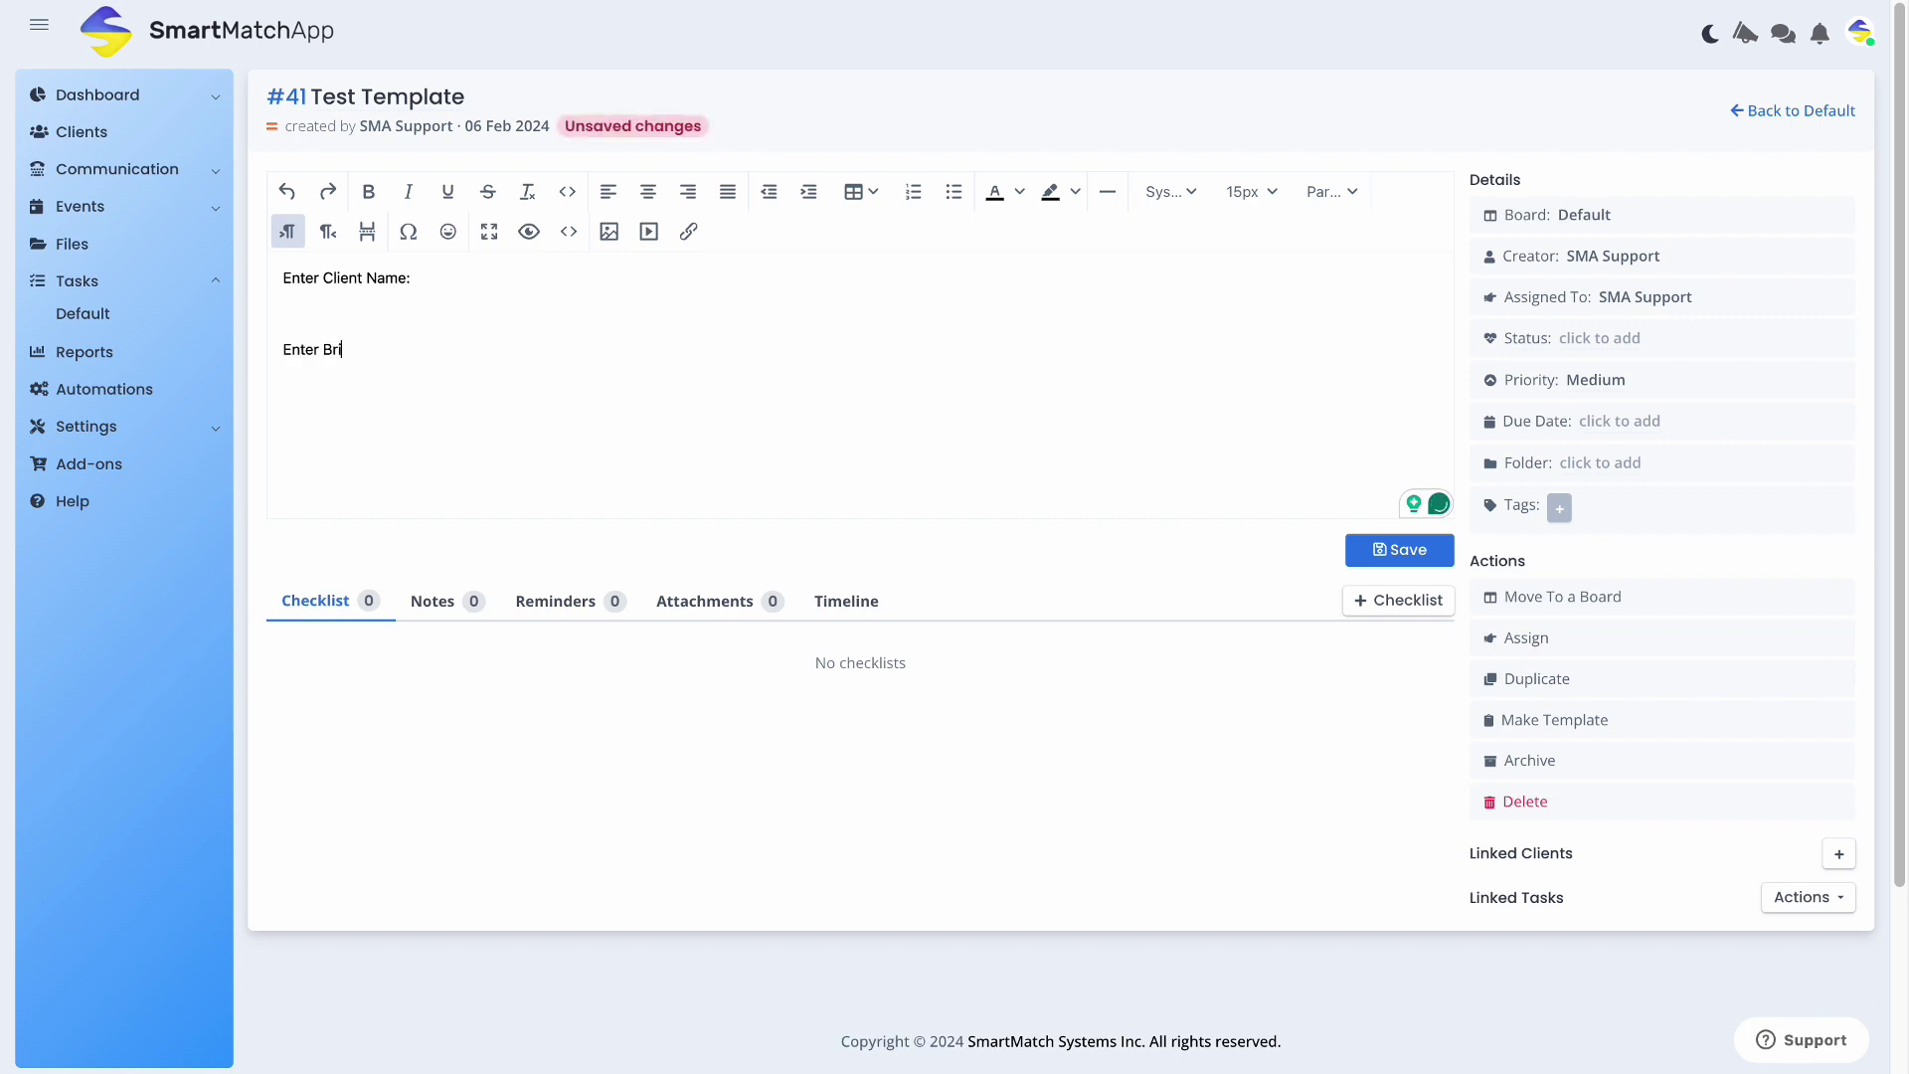
text(ef Description of Task:)
click(1422, 552)
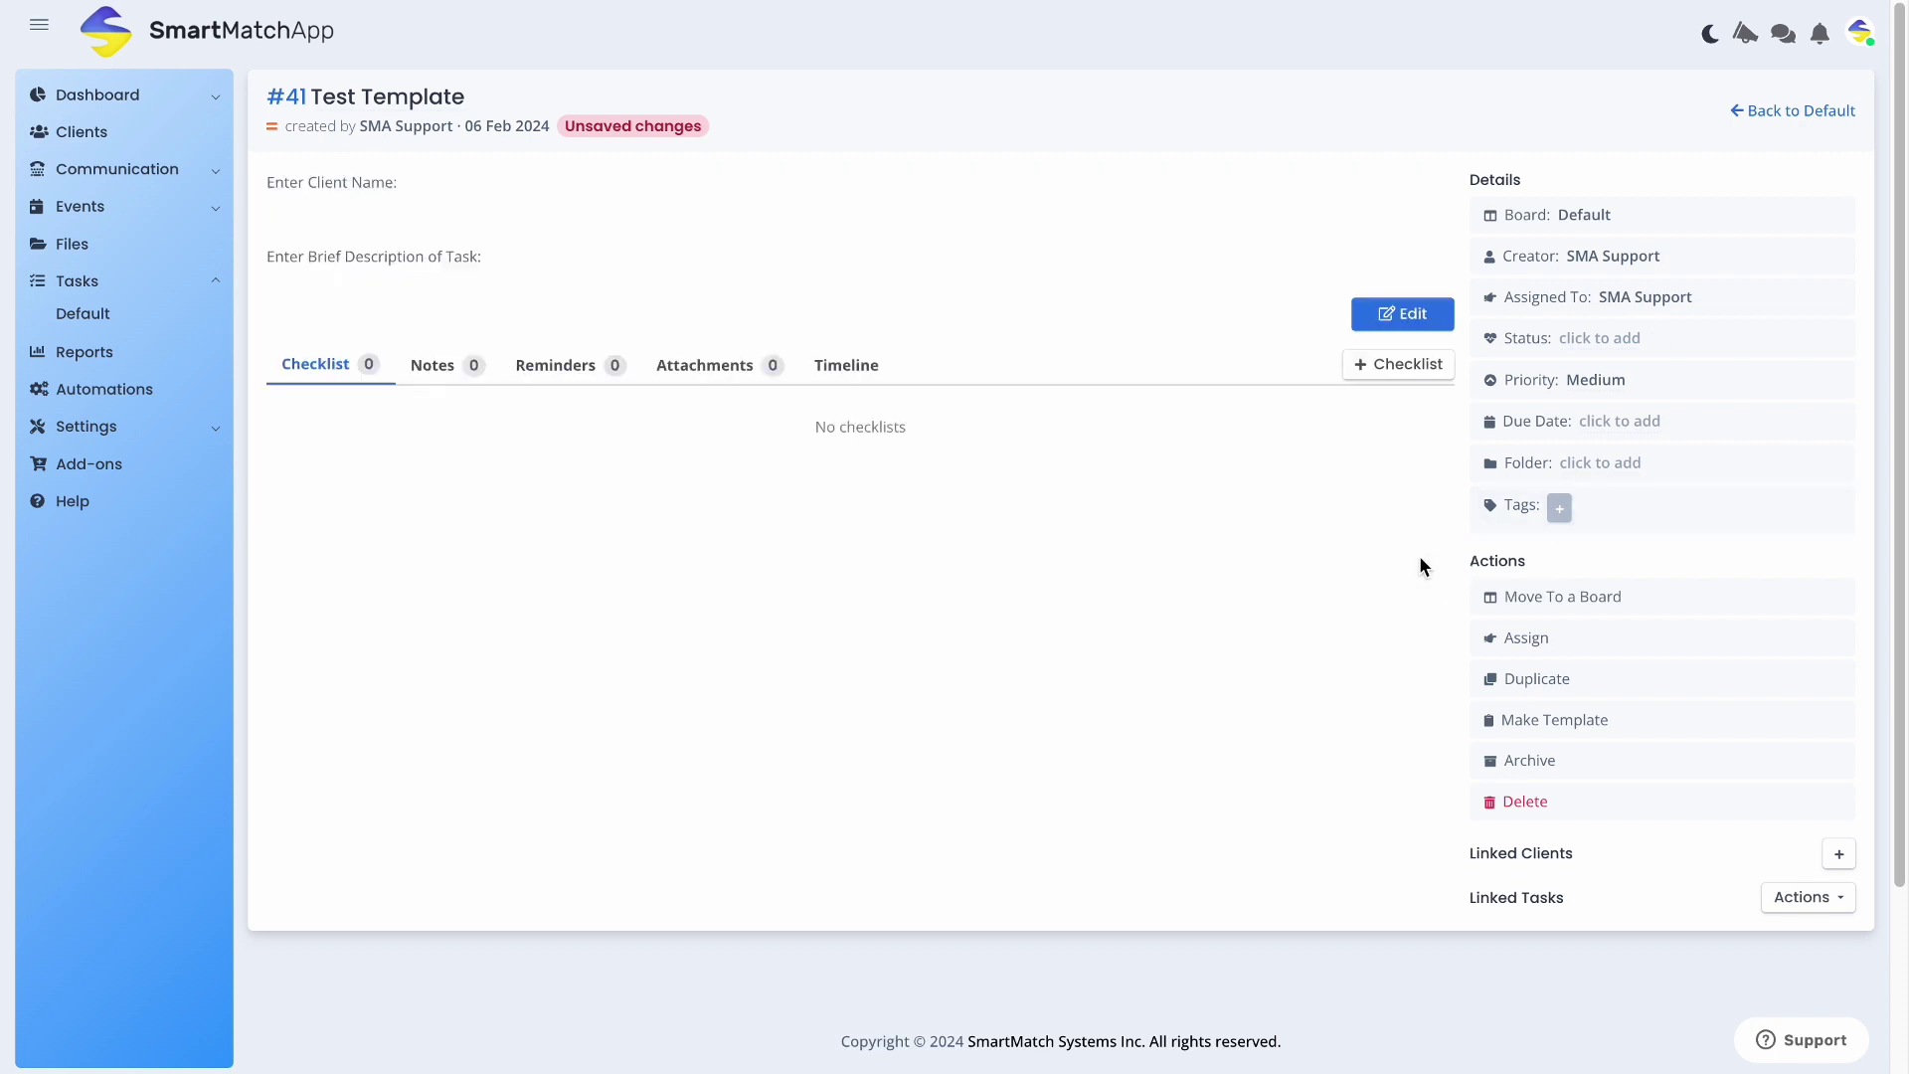
Add two checklists titled 'Emailed Client?' and 'Connected with Client?'
click(1366, 367)
click(797, 148)
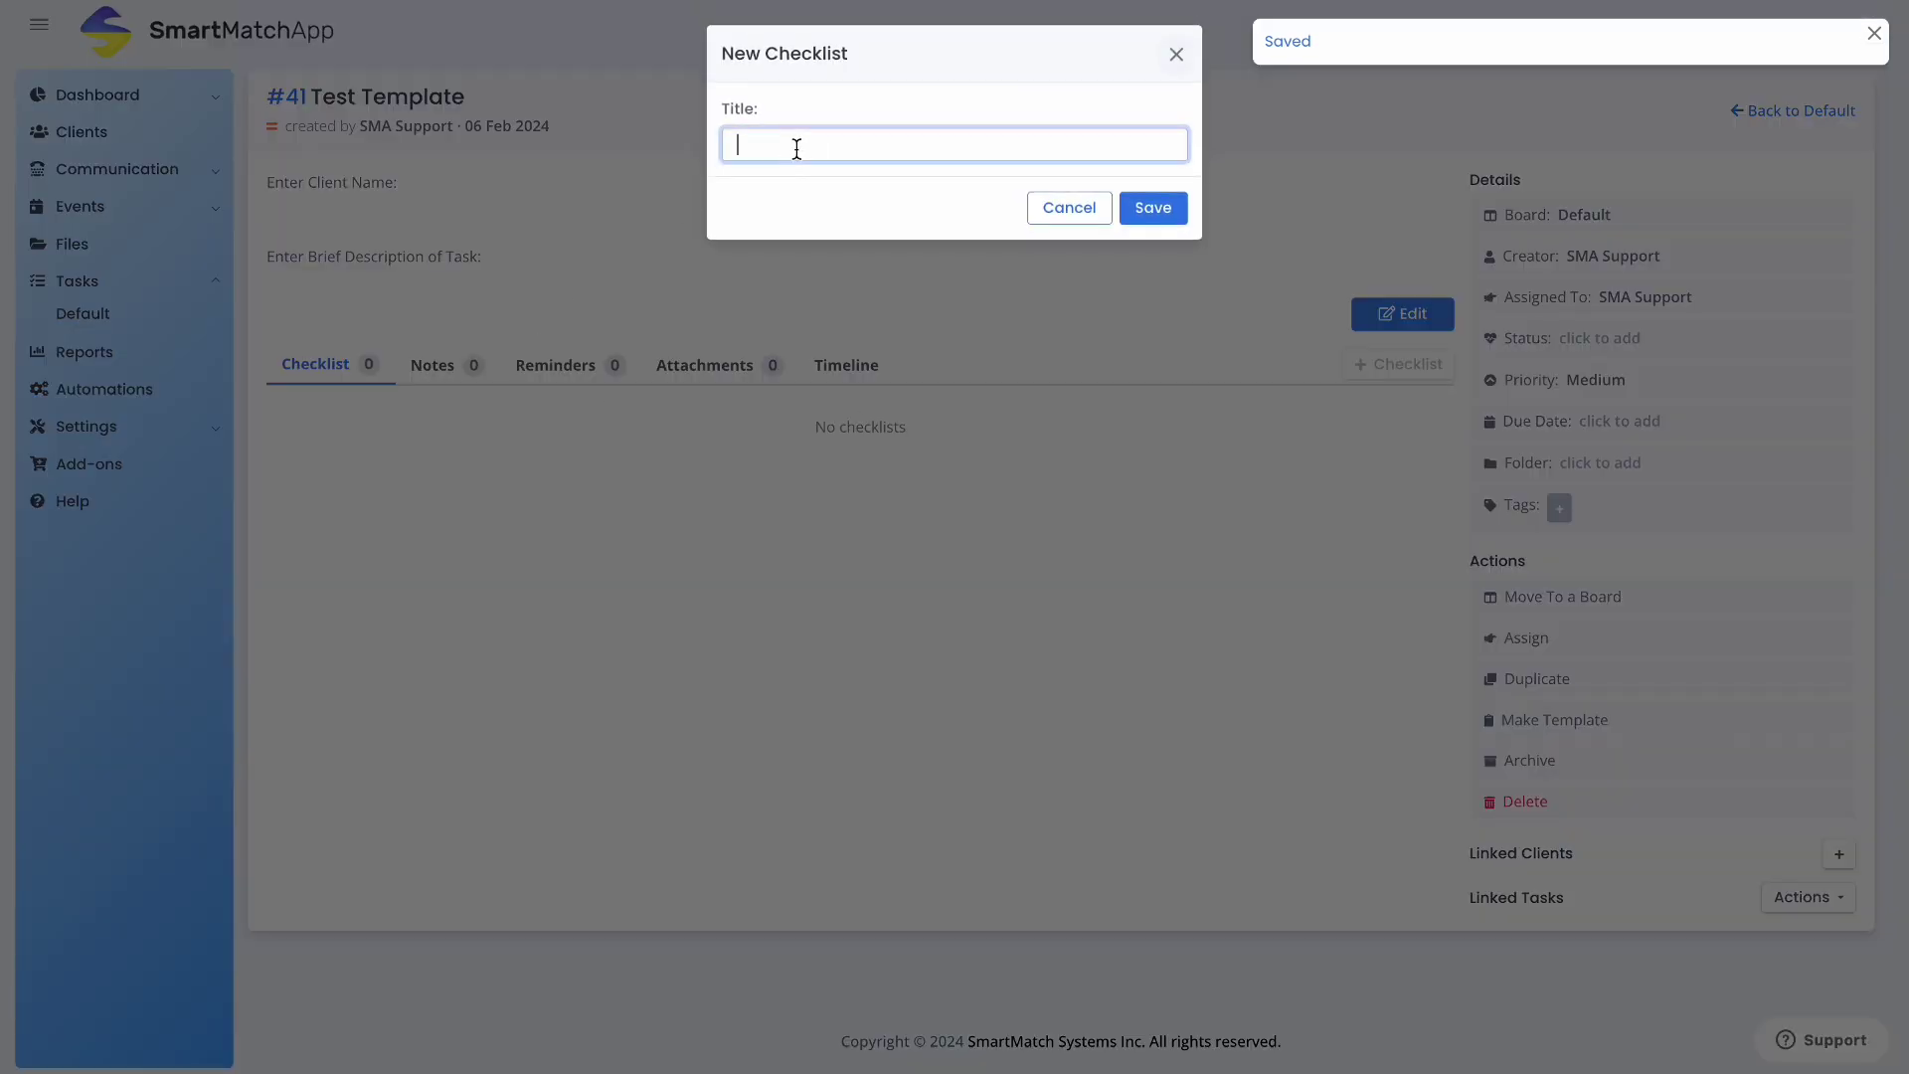
text(Emailed Client?)
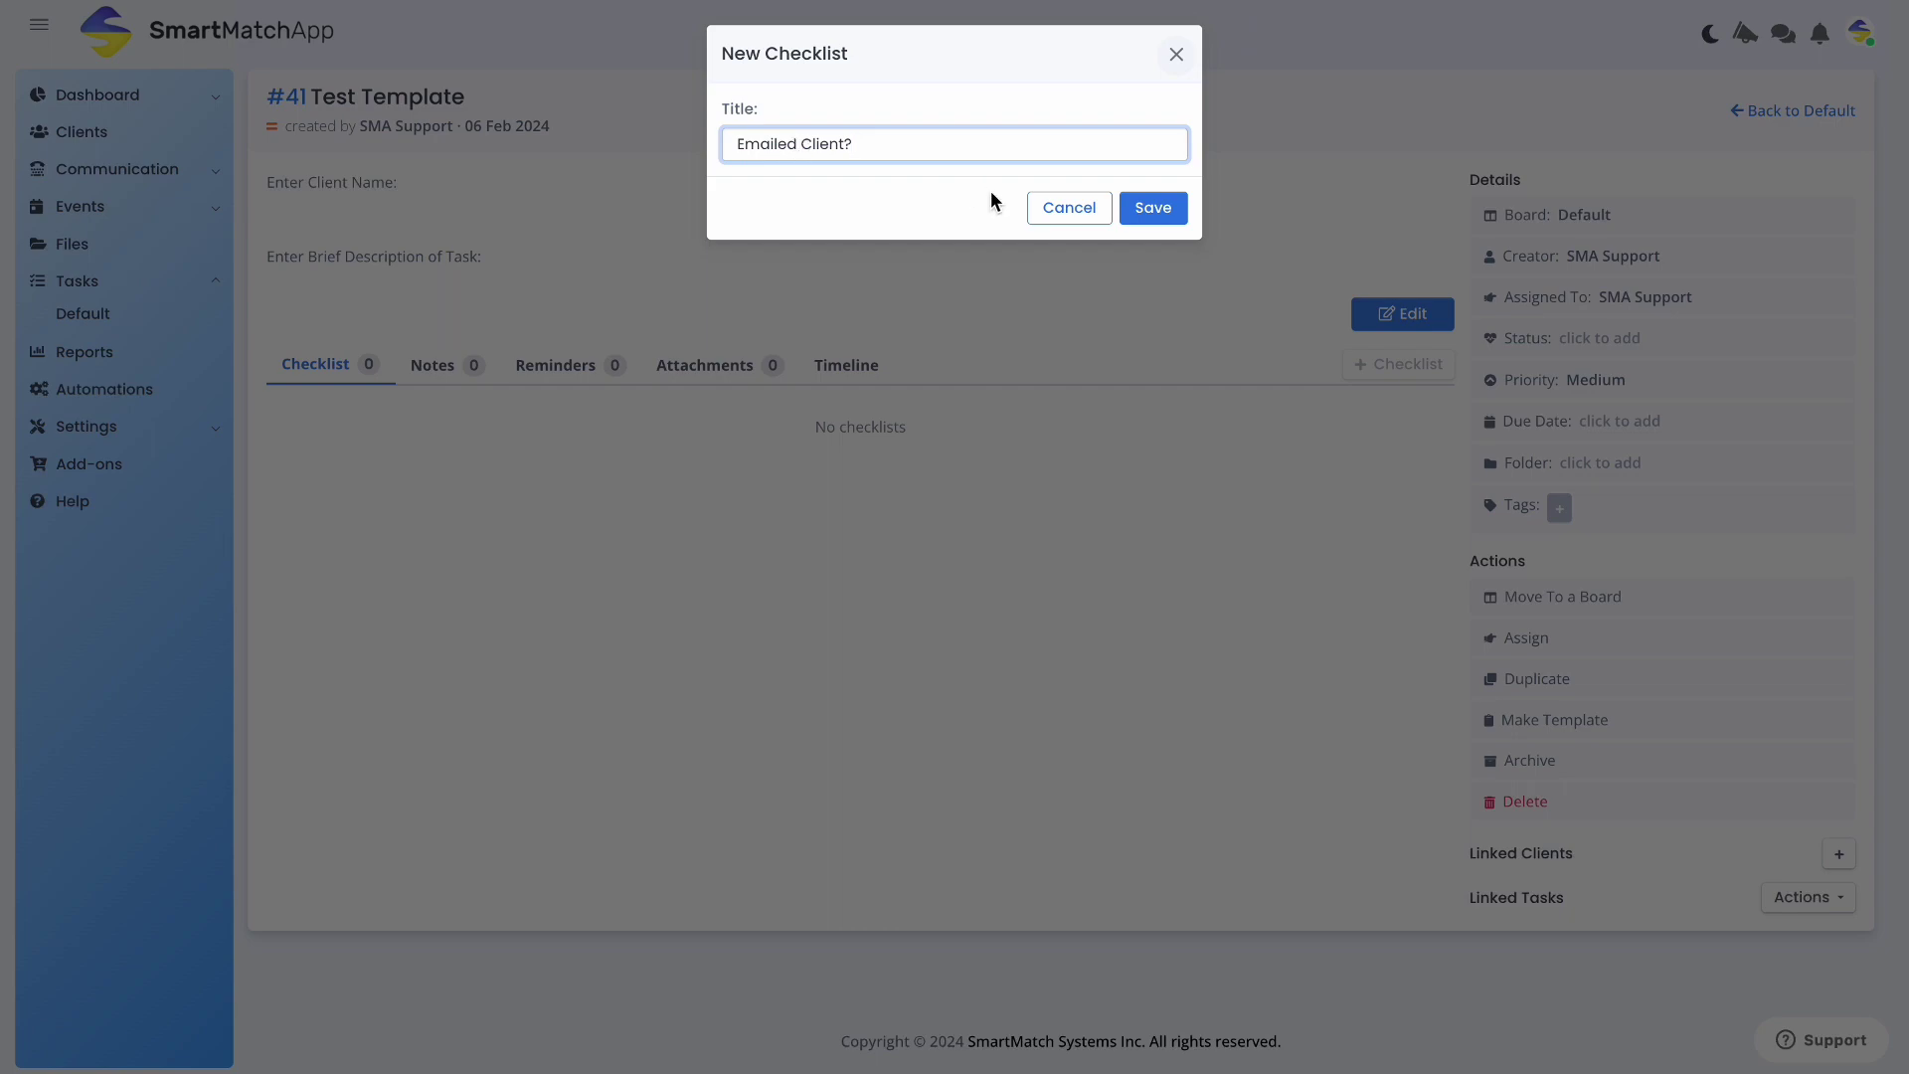
click(1184, 212)
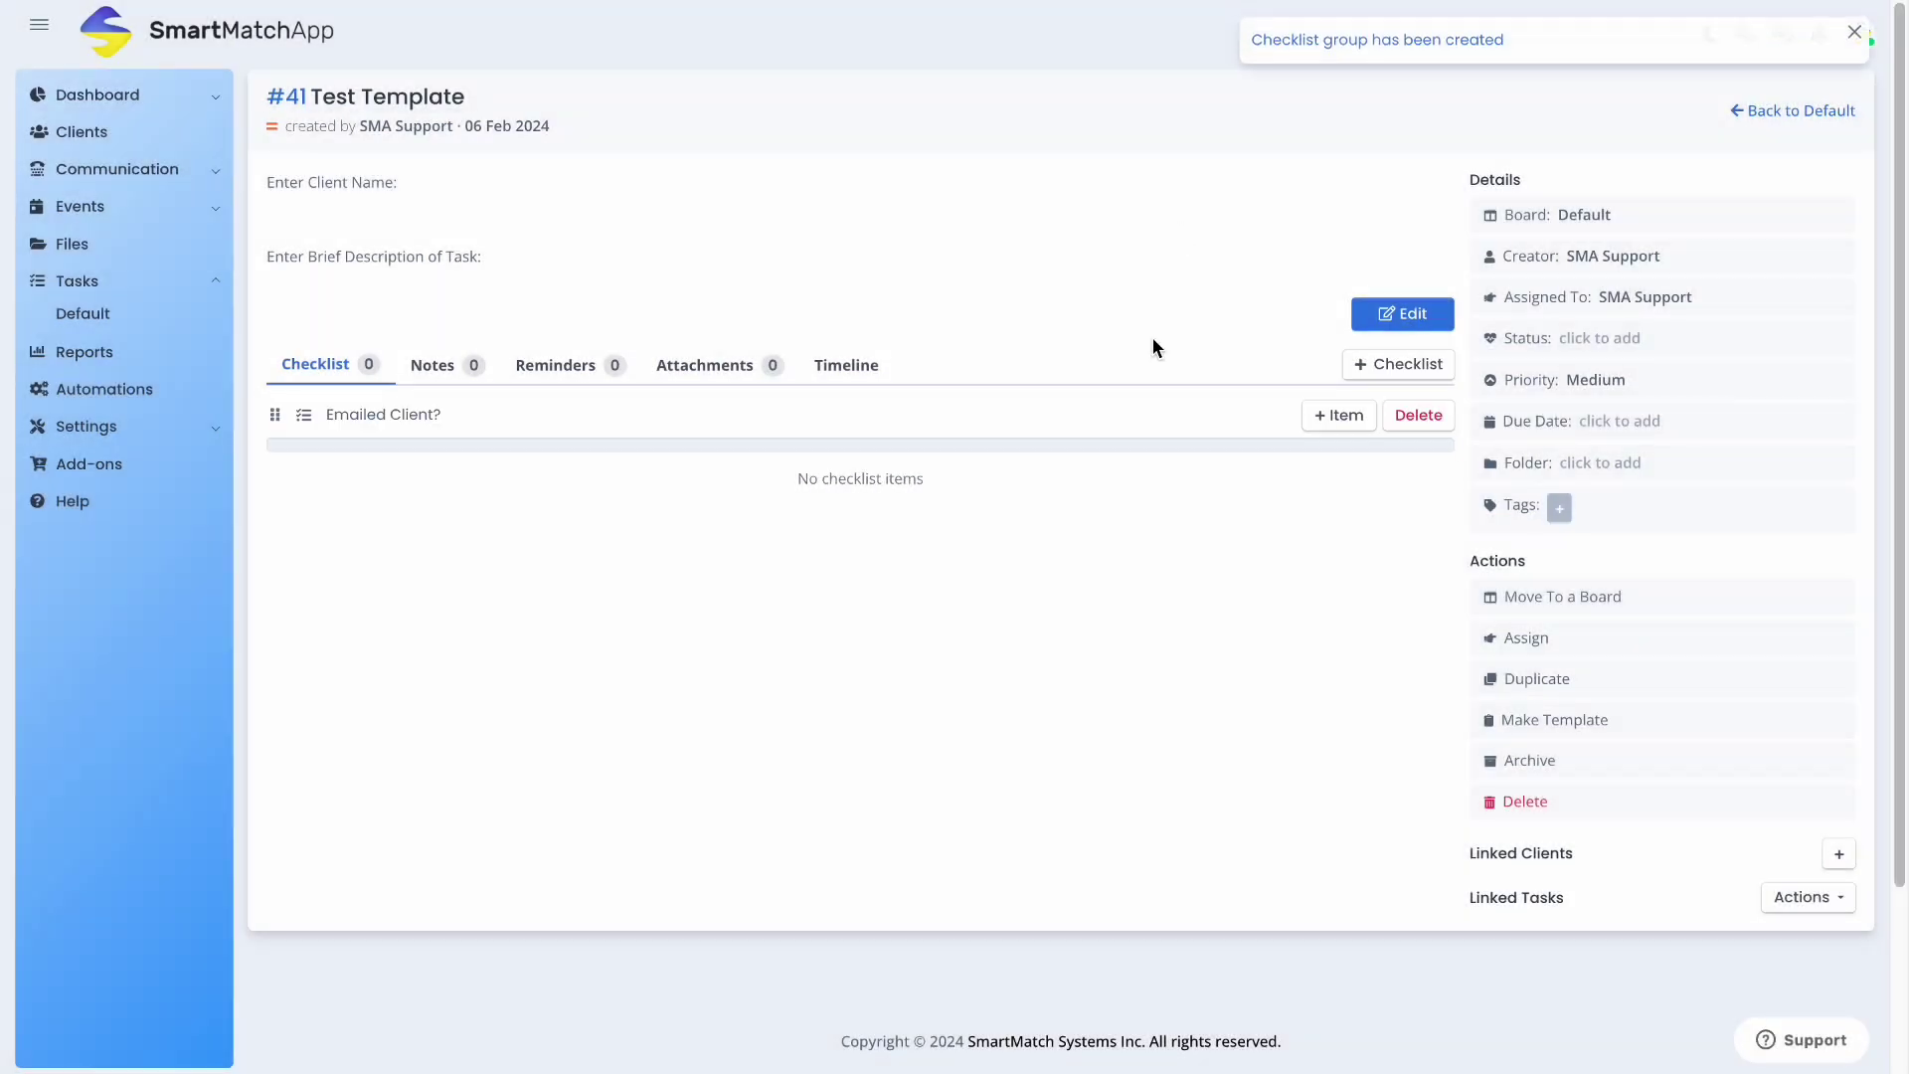
click(1382, 367)
click(771, 149)
text(Cpmm)
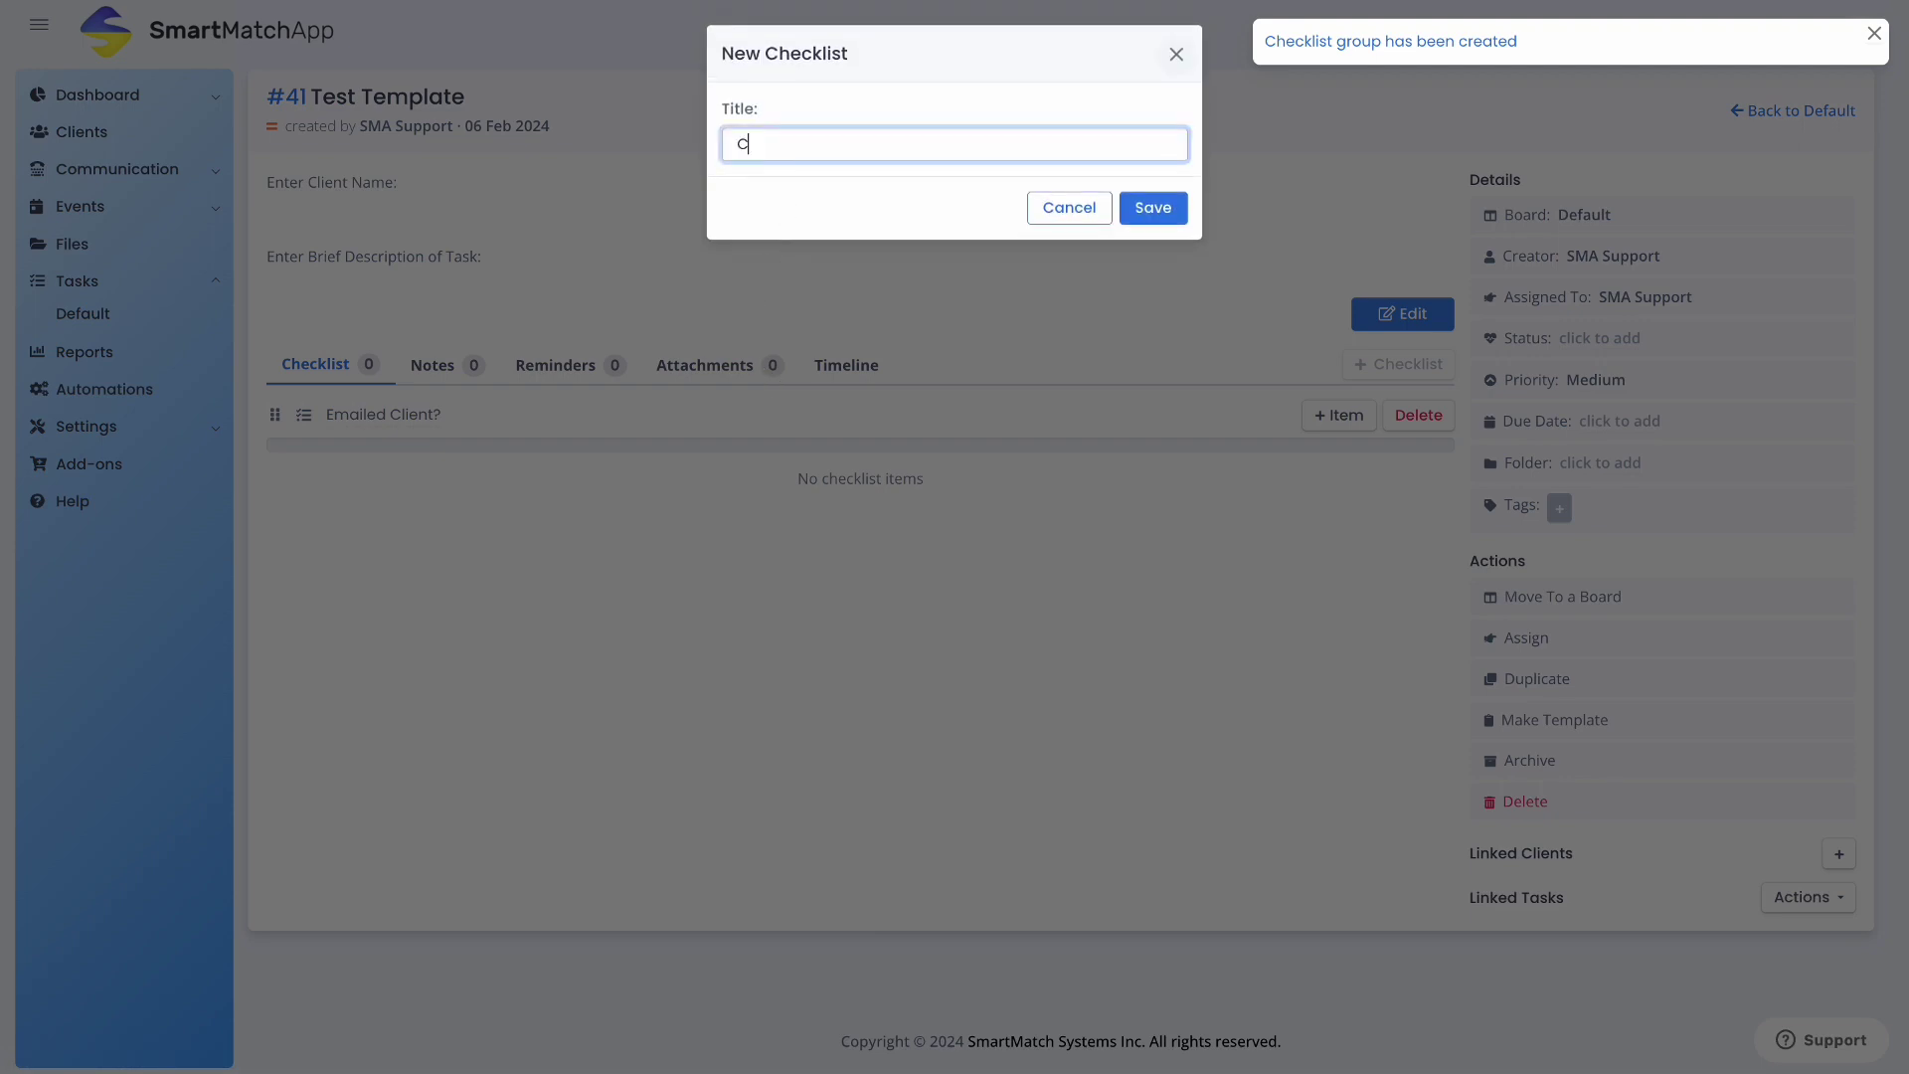
key(BackSpace)
key(BackSpace)
key(BackSpace)
text(onne)
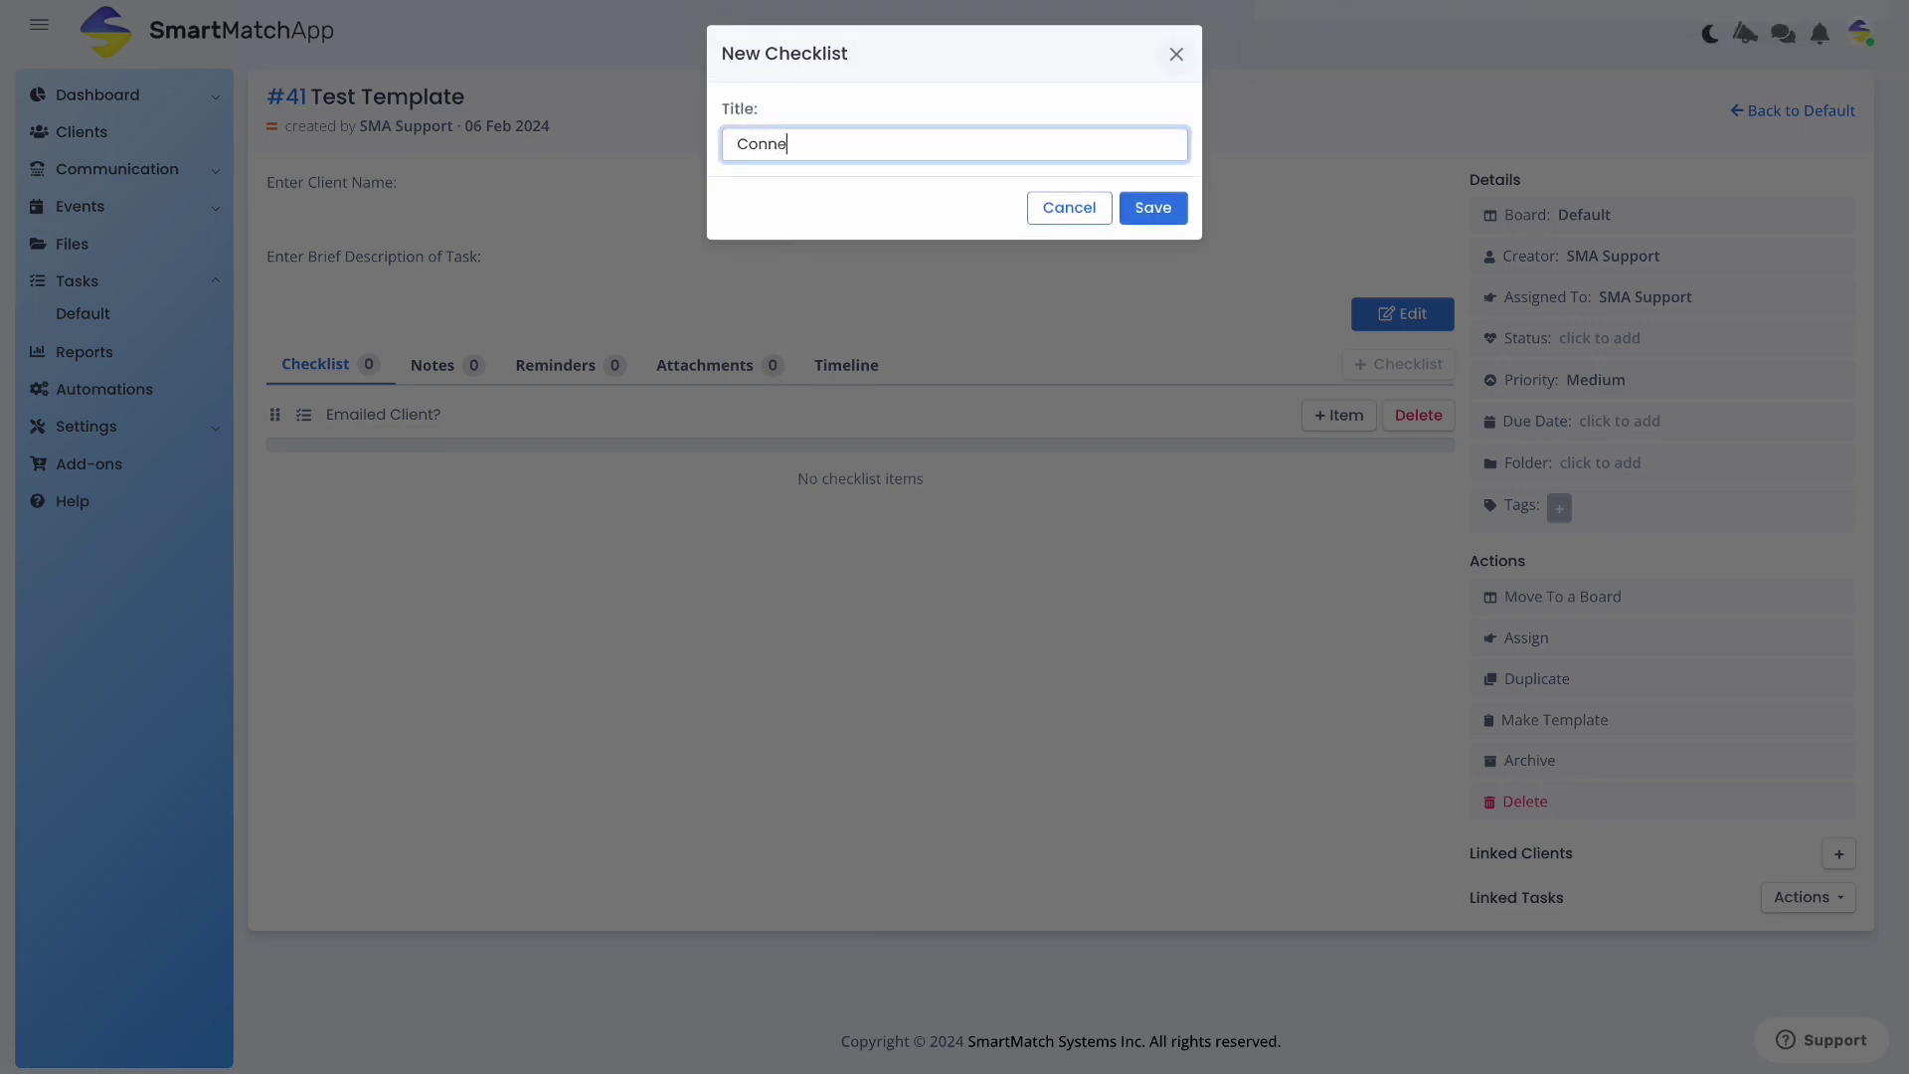
text(cted with Client?)
click(1151, 208)
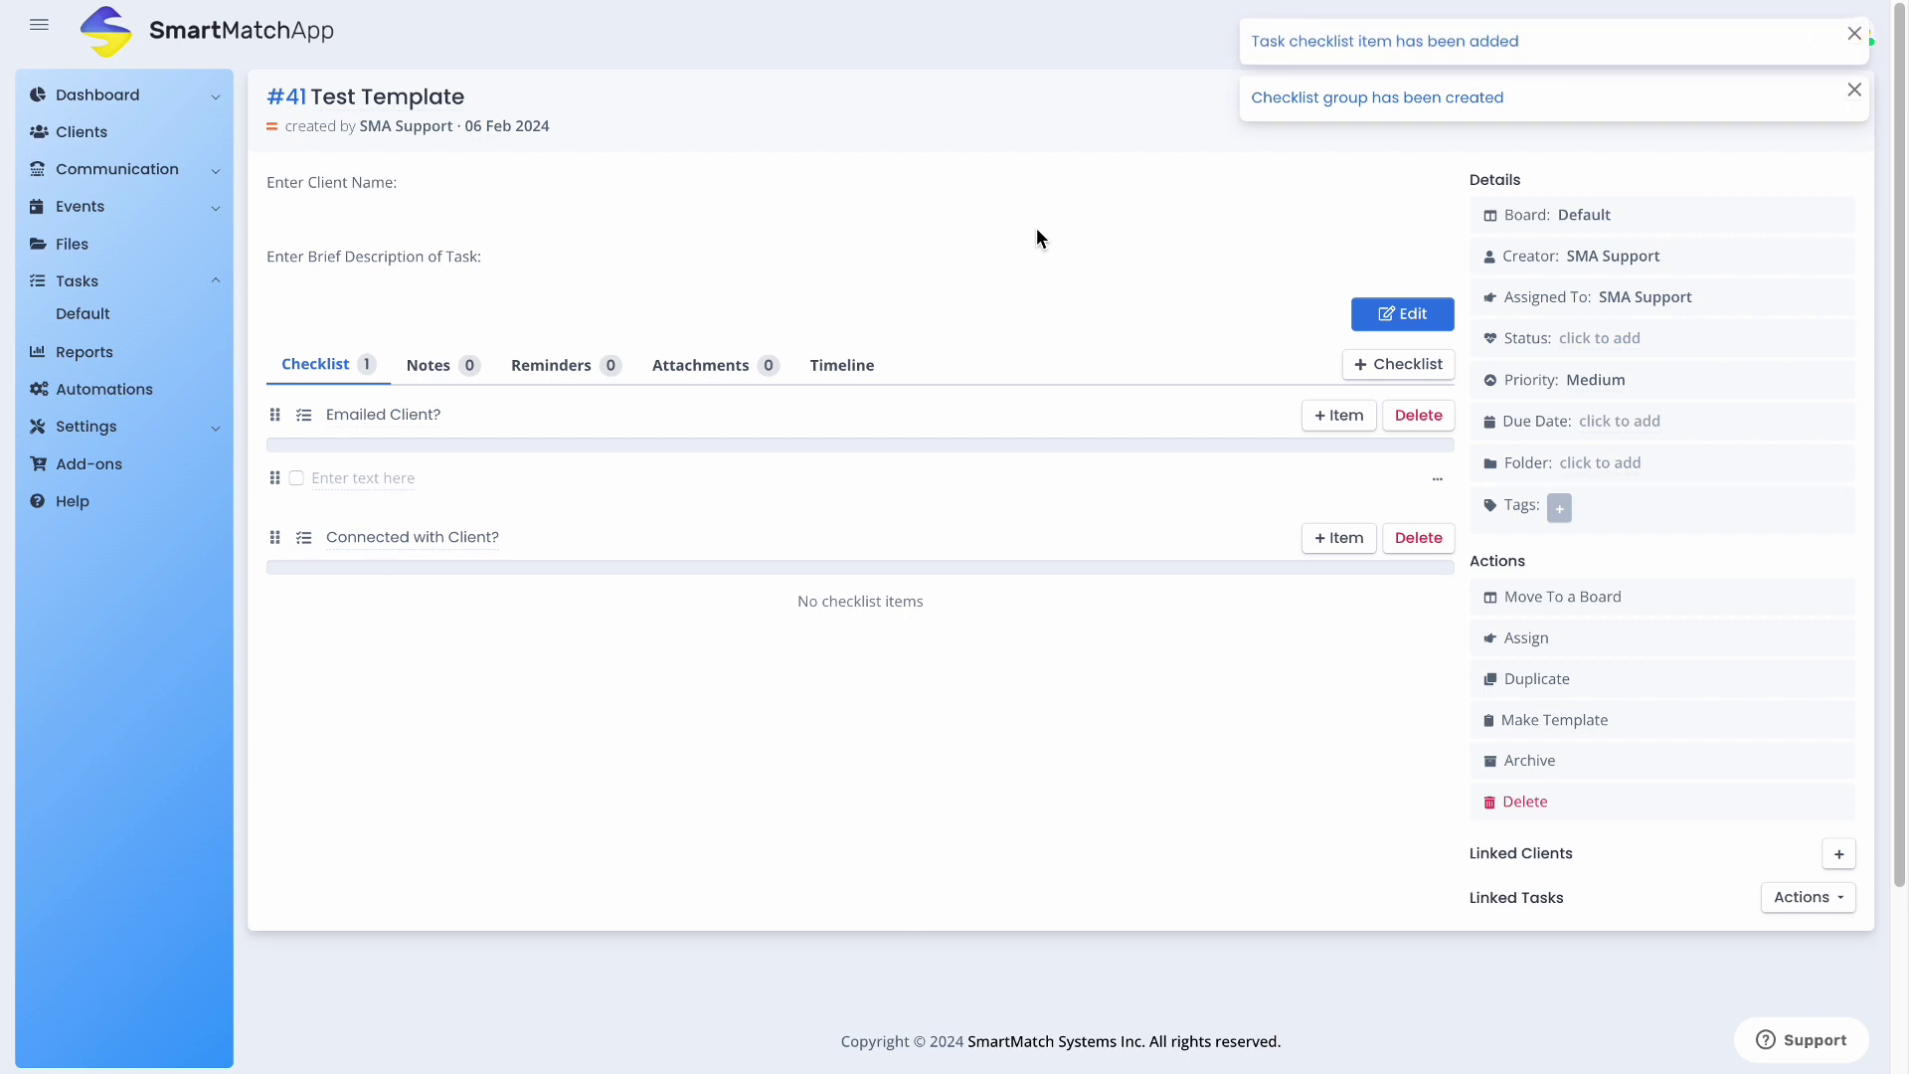
Add item 'Follow-up needed?' to Emailed Client? and 'Closed deal?' to Connected with Client?
click(344, 478)
scroll(344, 478, down, 2)
text(Follow-u)
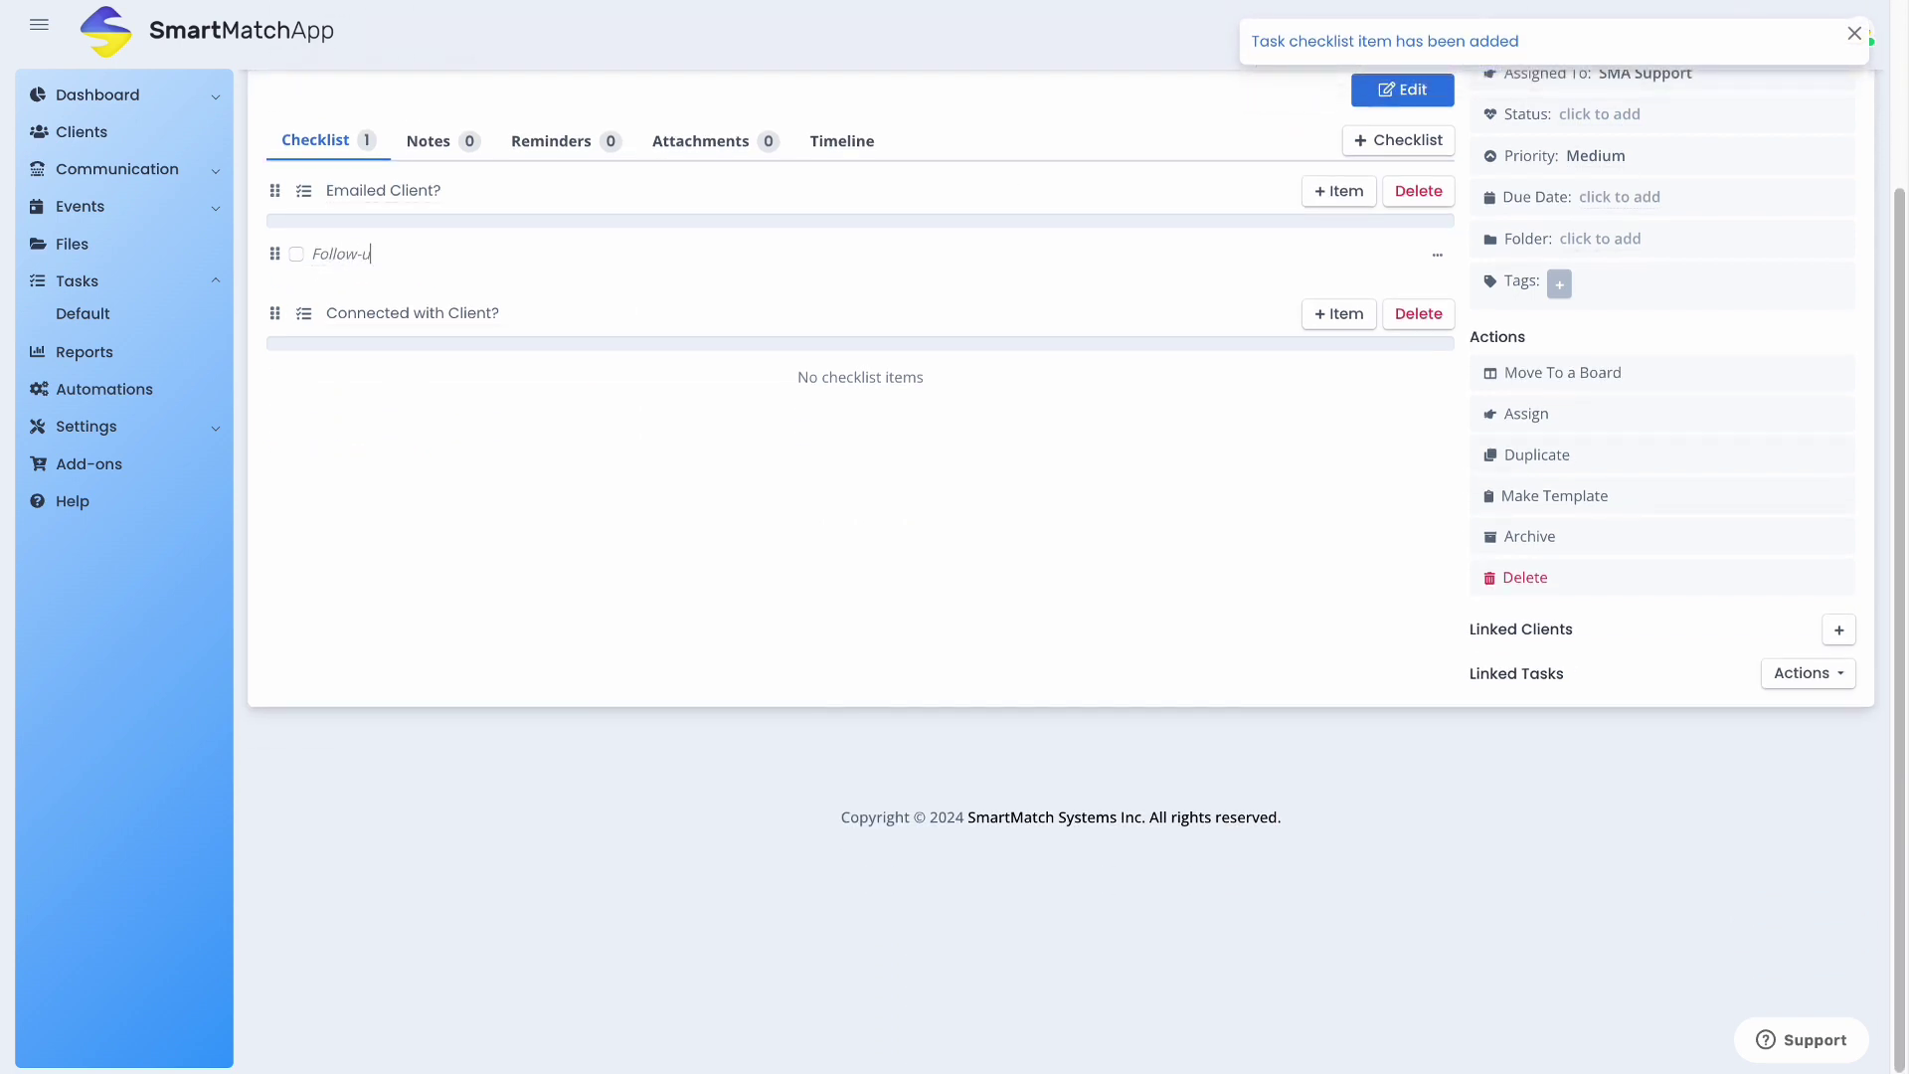
text(p needed?)
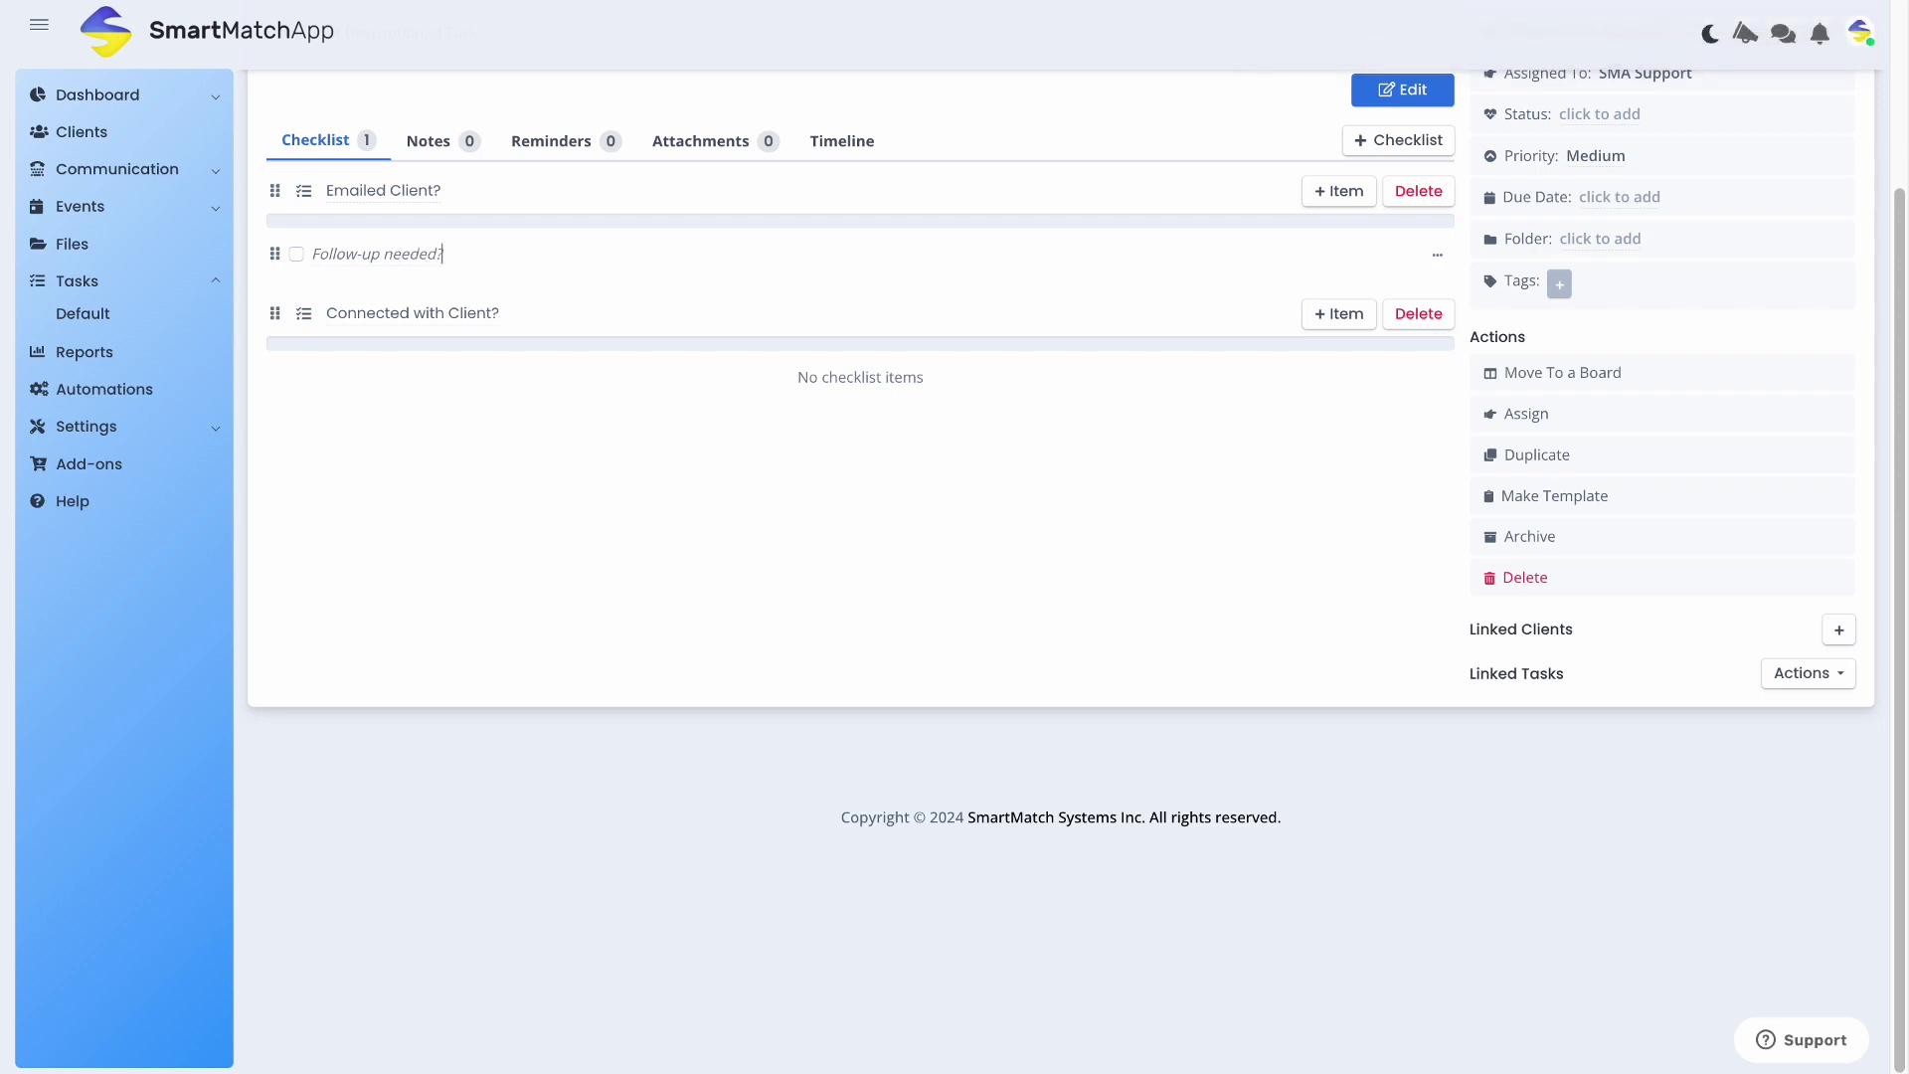
key(Return)
click(1332, 314)
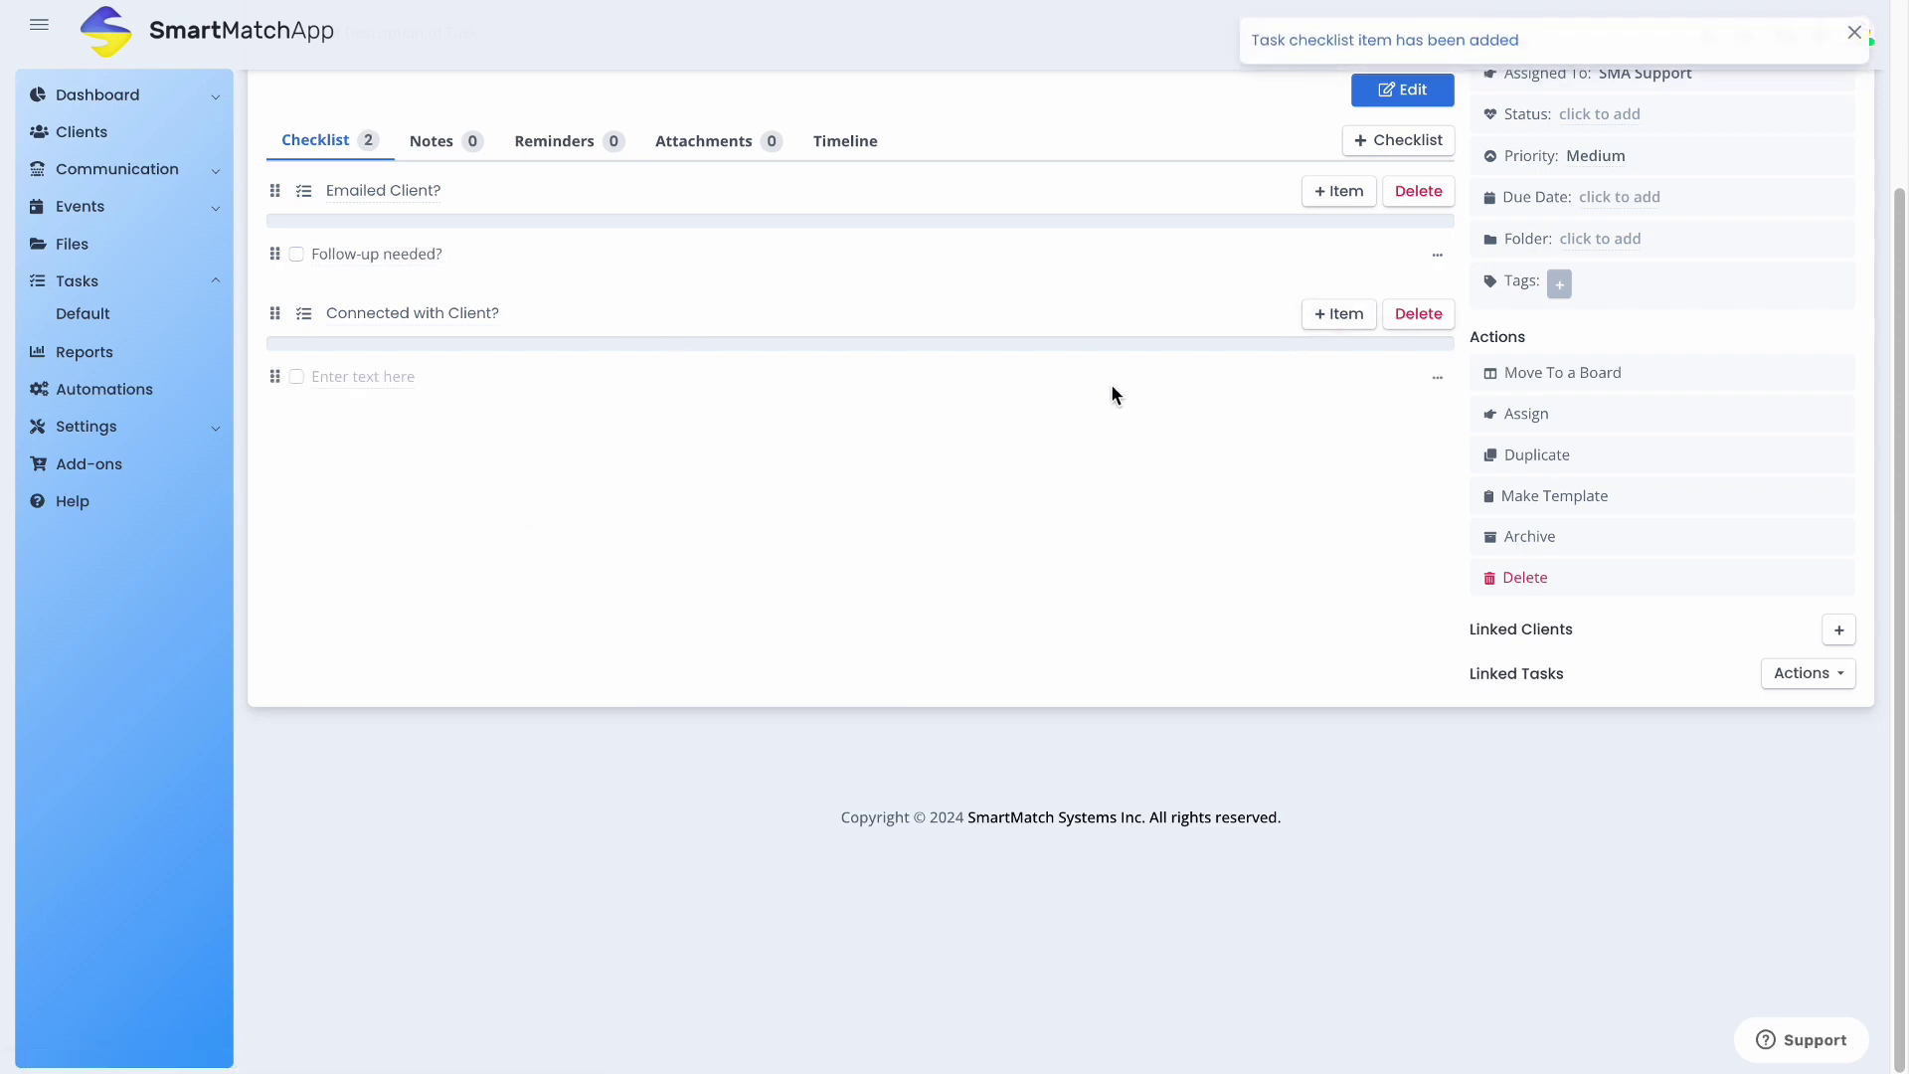
text(C)
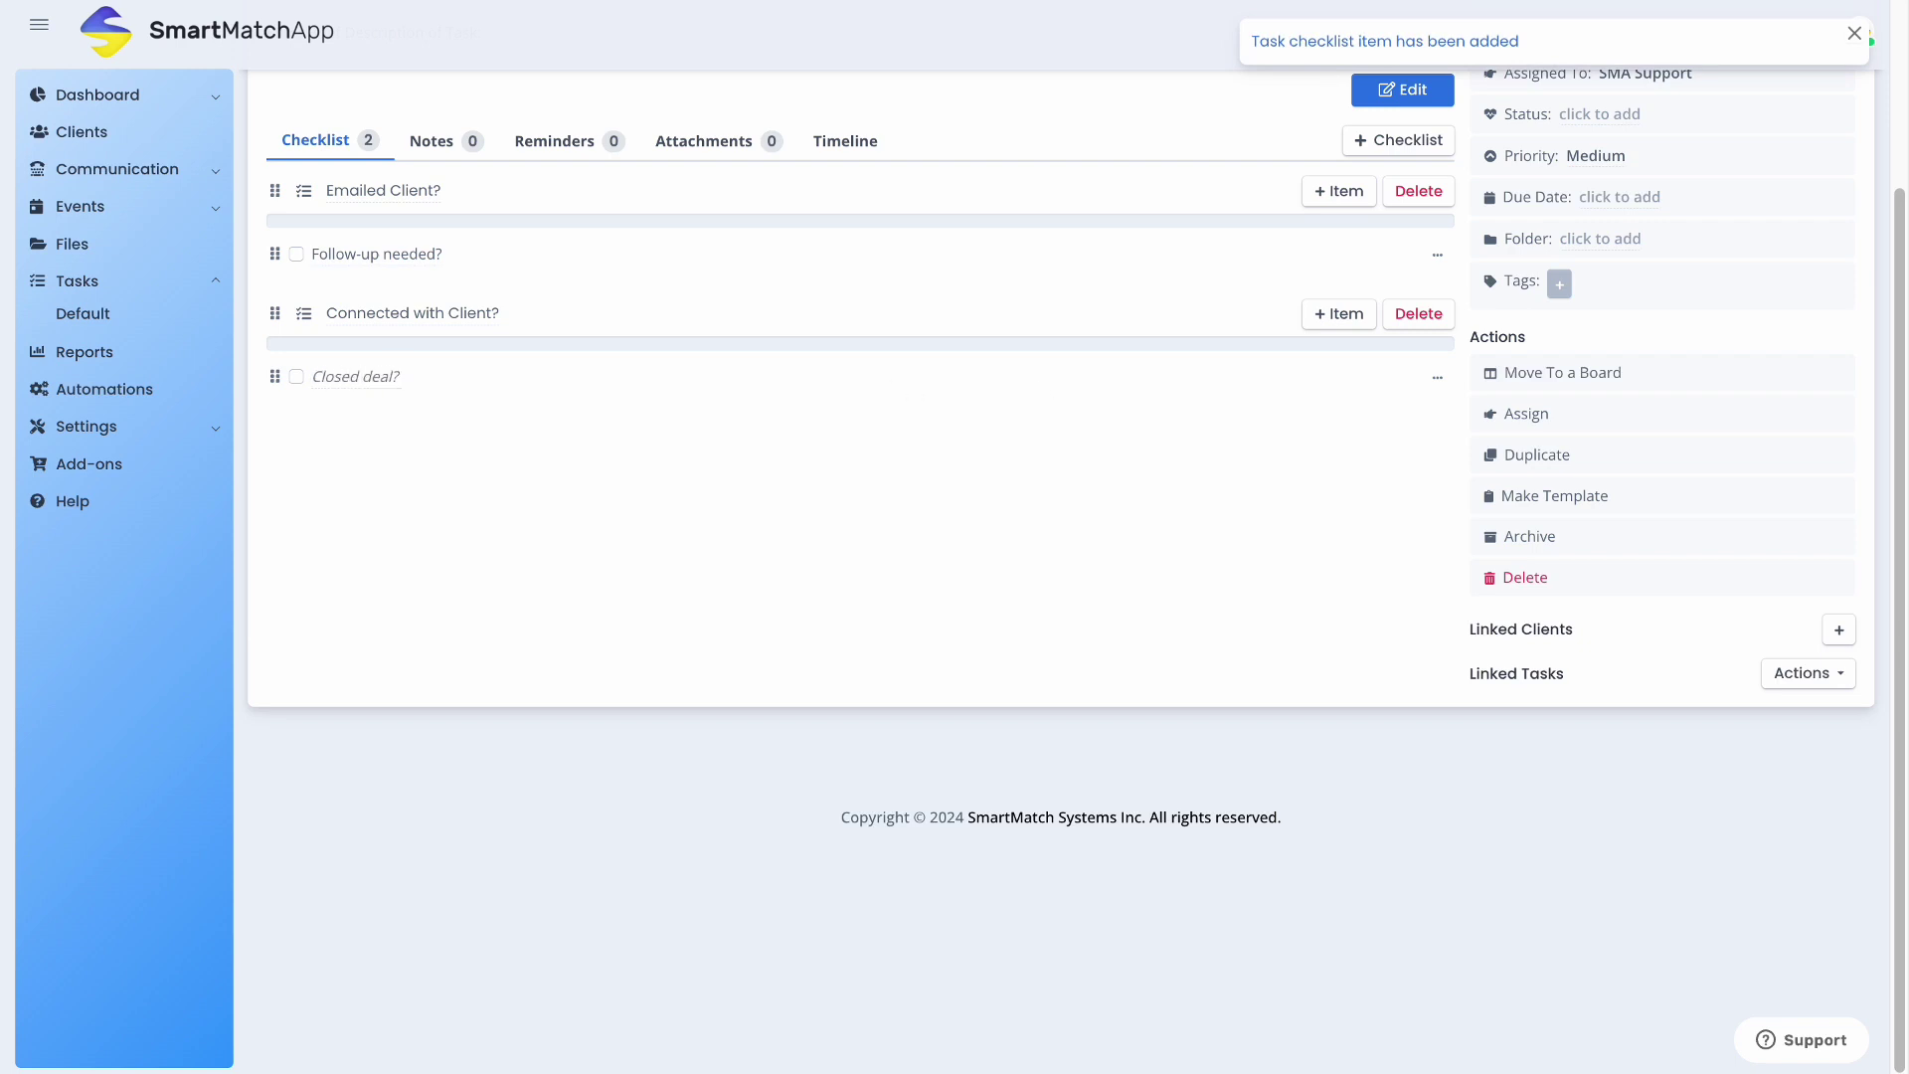
text(losed deal?)
click(605, 477)
scroll(1197, 517, up, 2)
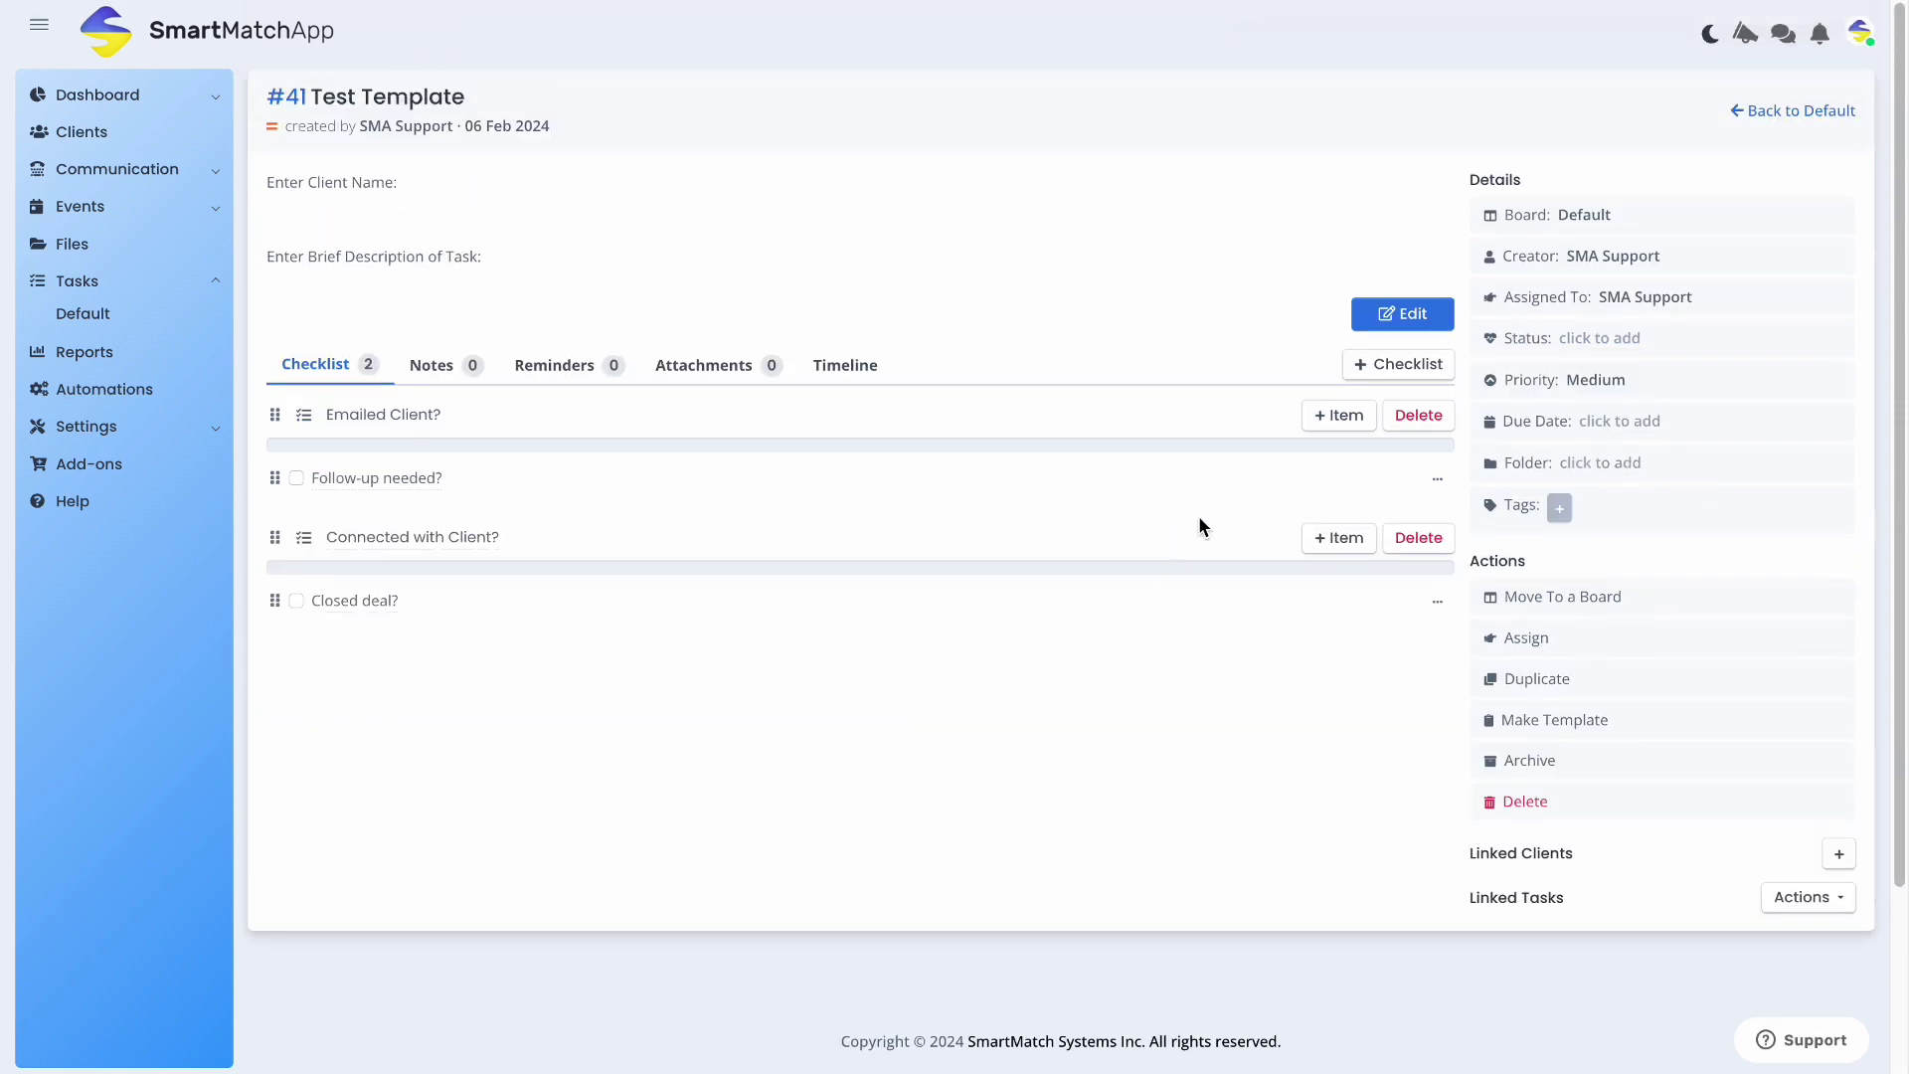
Set the task's assignee to blank so it is unassigned
click(1538, 654)
click(916, 151)
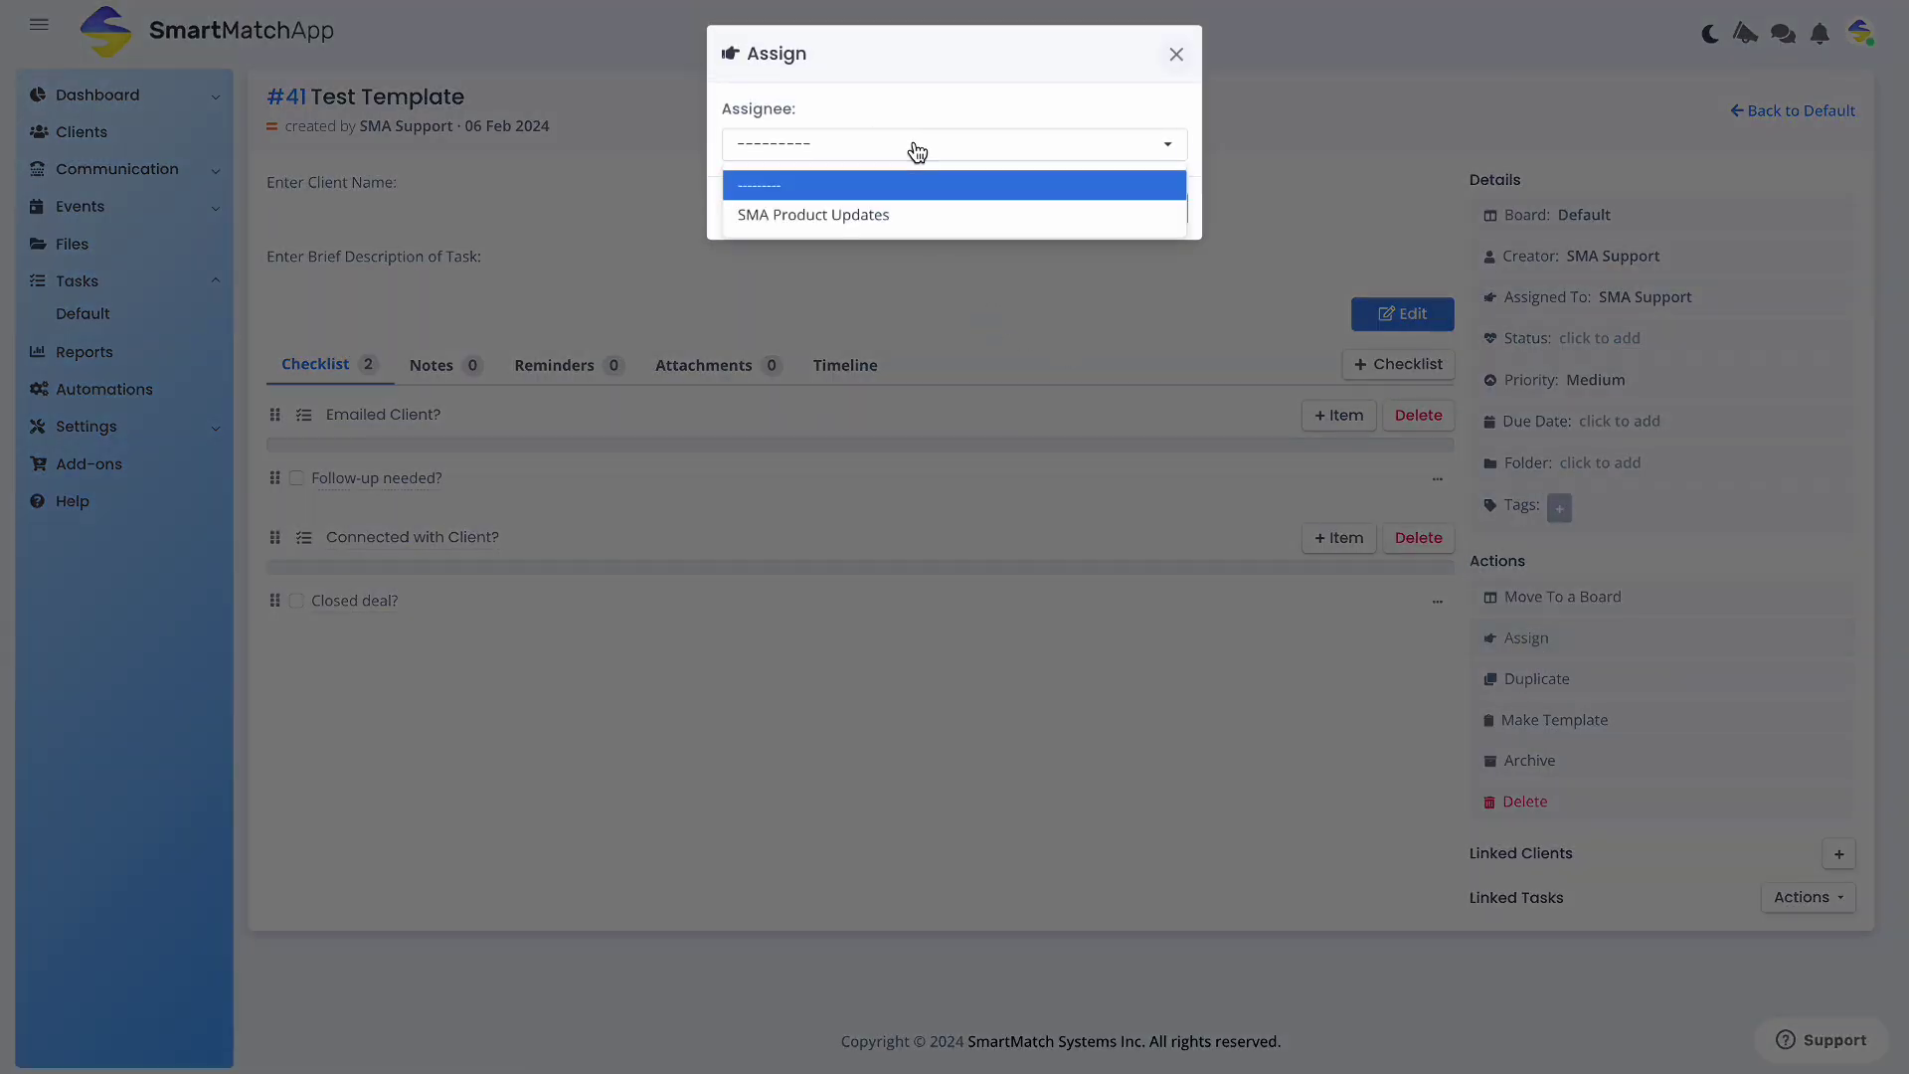
click(909, 183)
click(1136, 209)
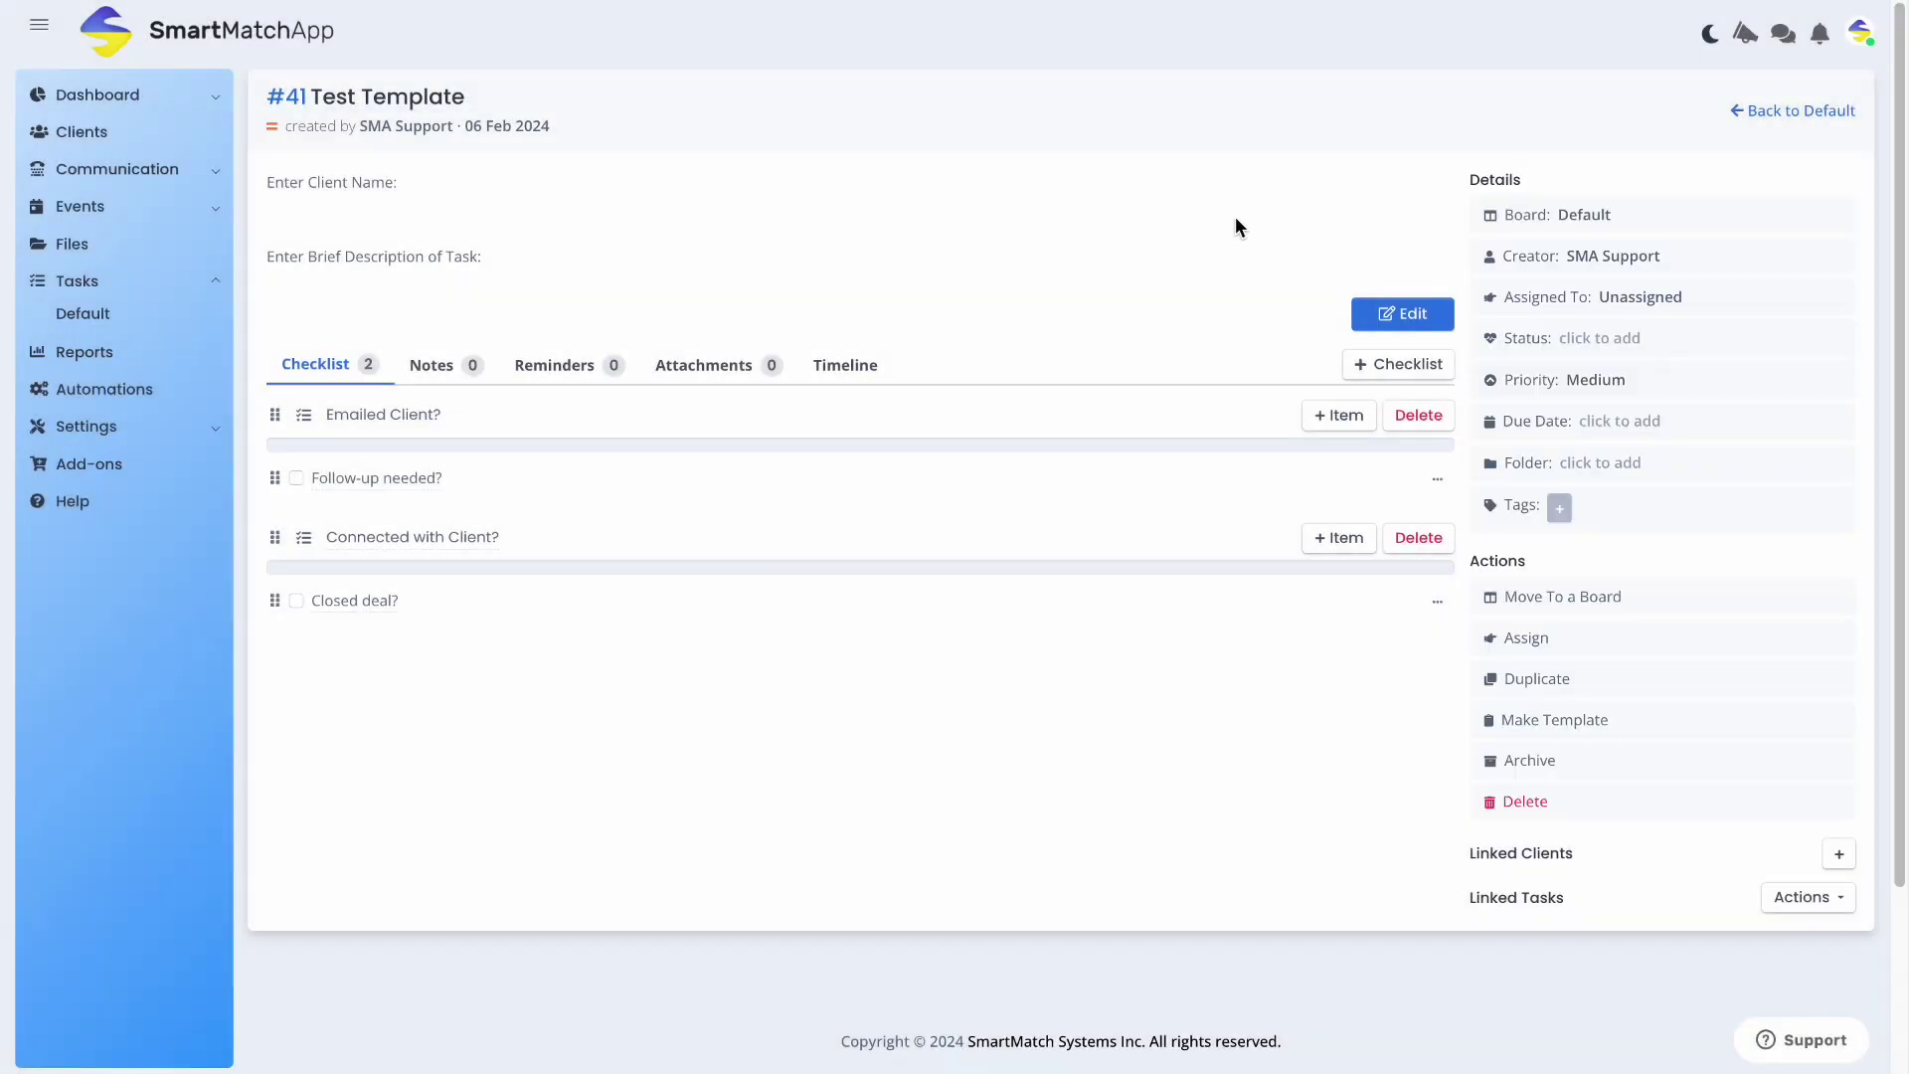
Convert Test Template into a template and go back to the Default task list
mouse_move(1690, 295)
mouse_down()
mouse_move(1601, 296)
mouse_move(1682, 299)
mouse_up()
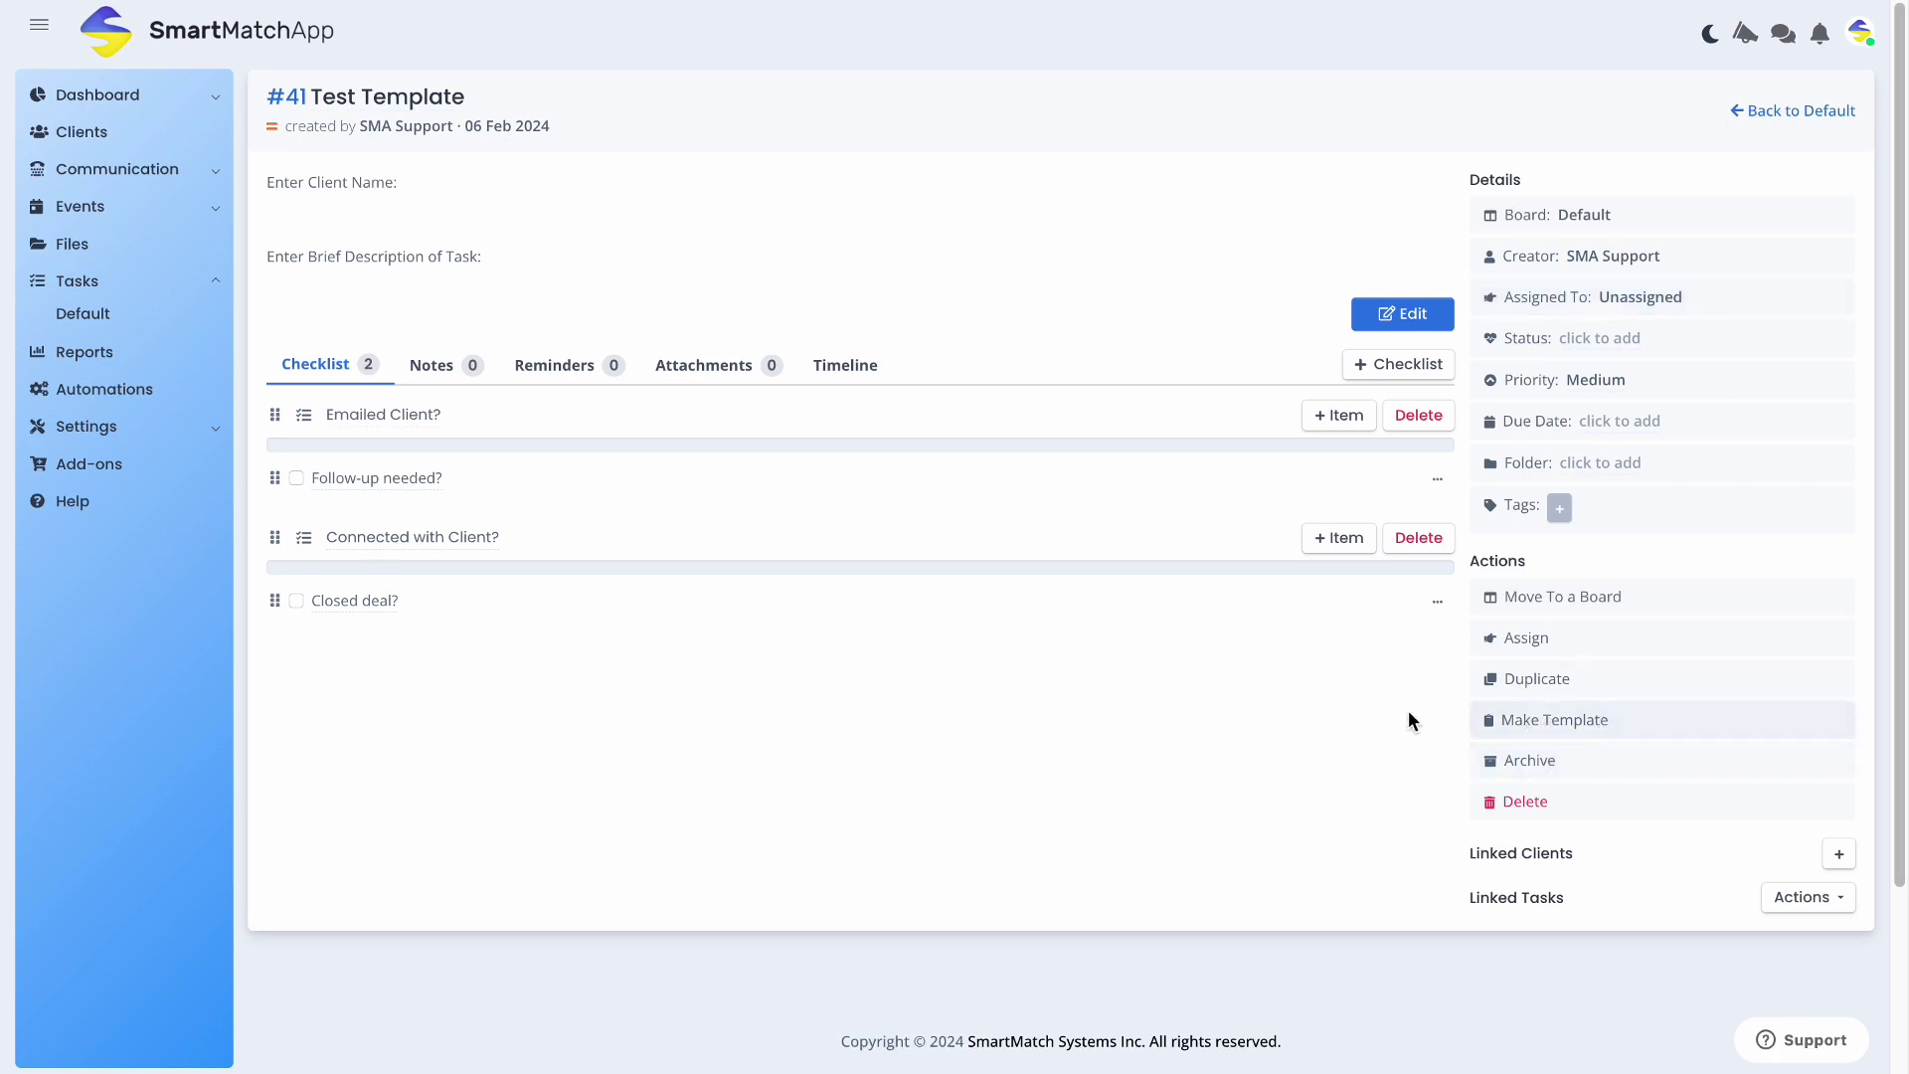
click(1610, 727)
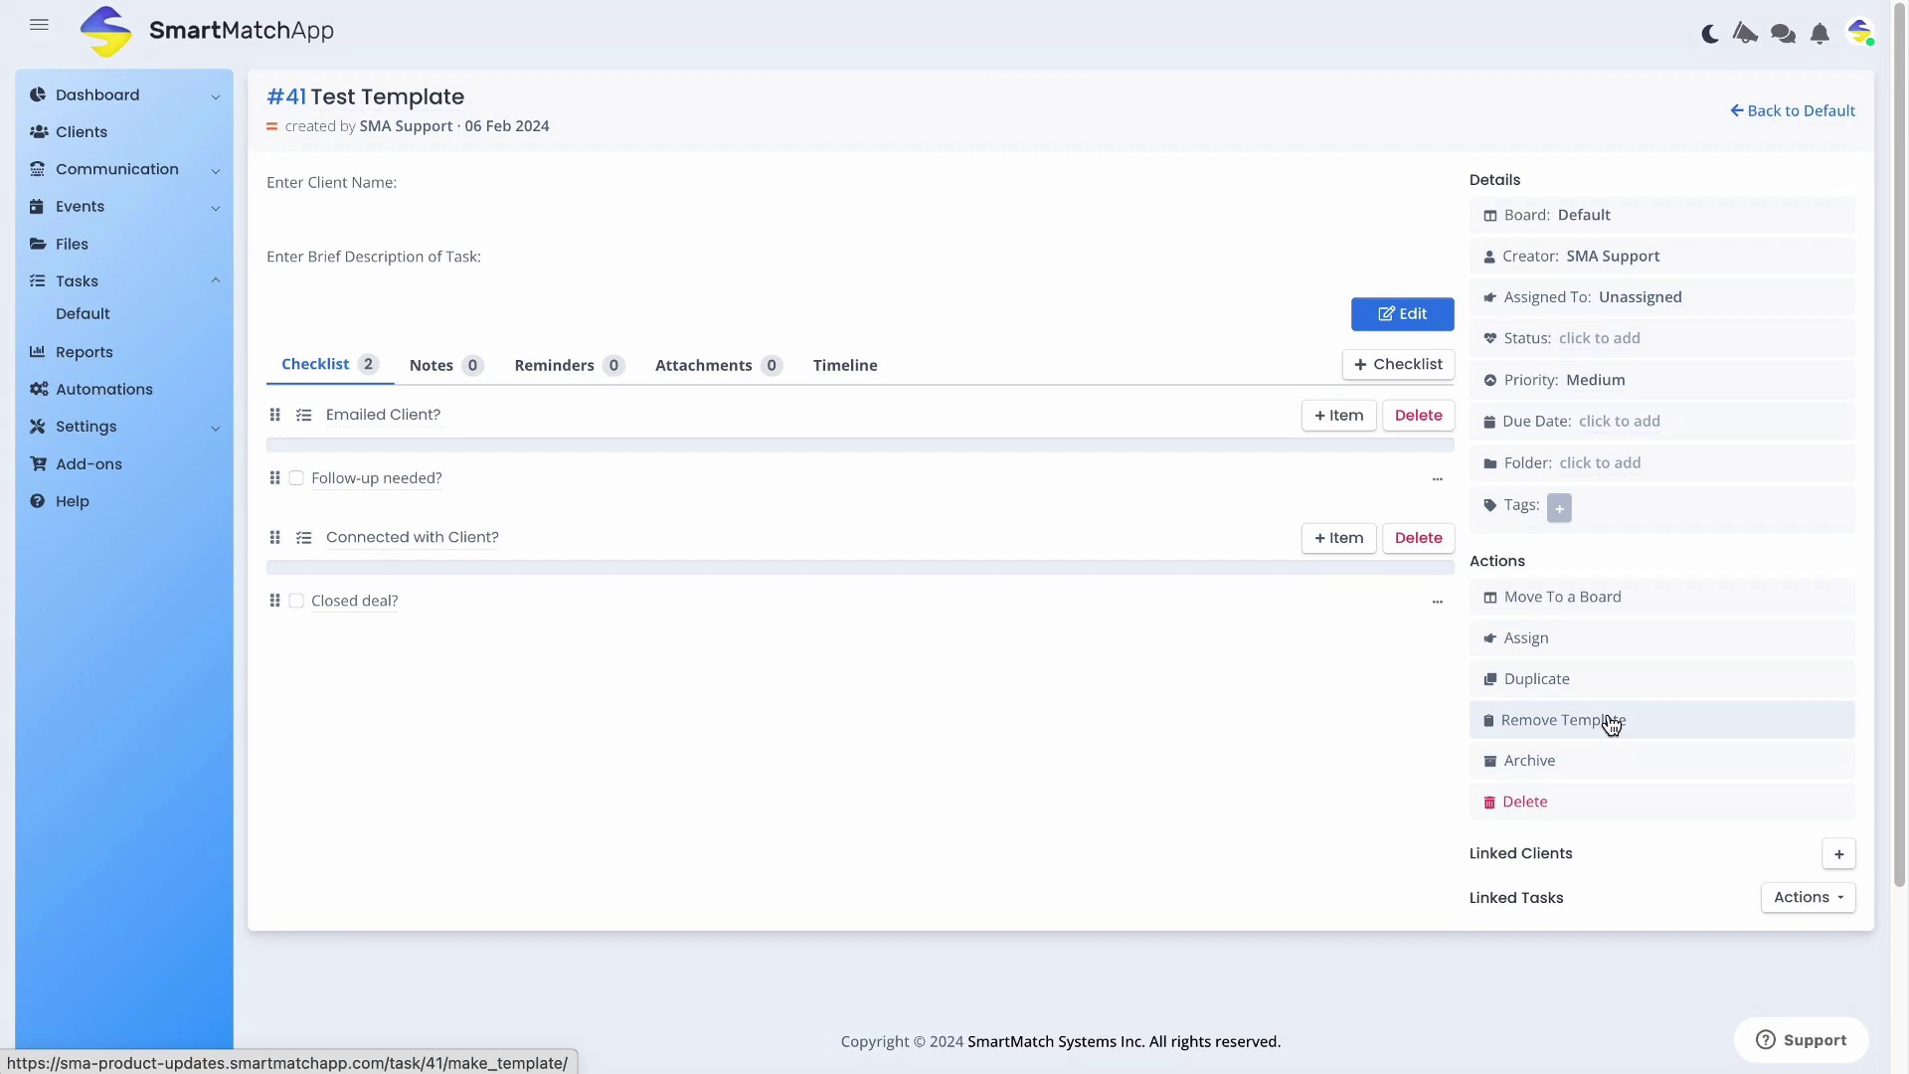
click(1762, 111)
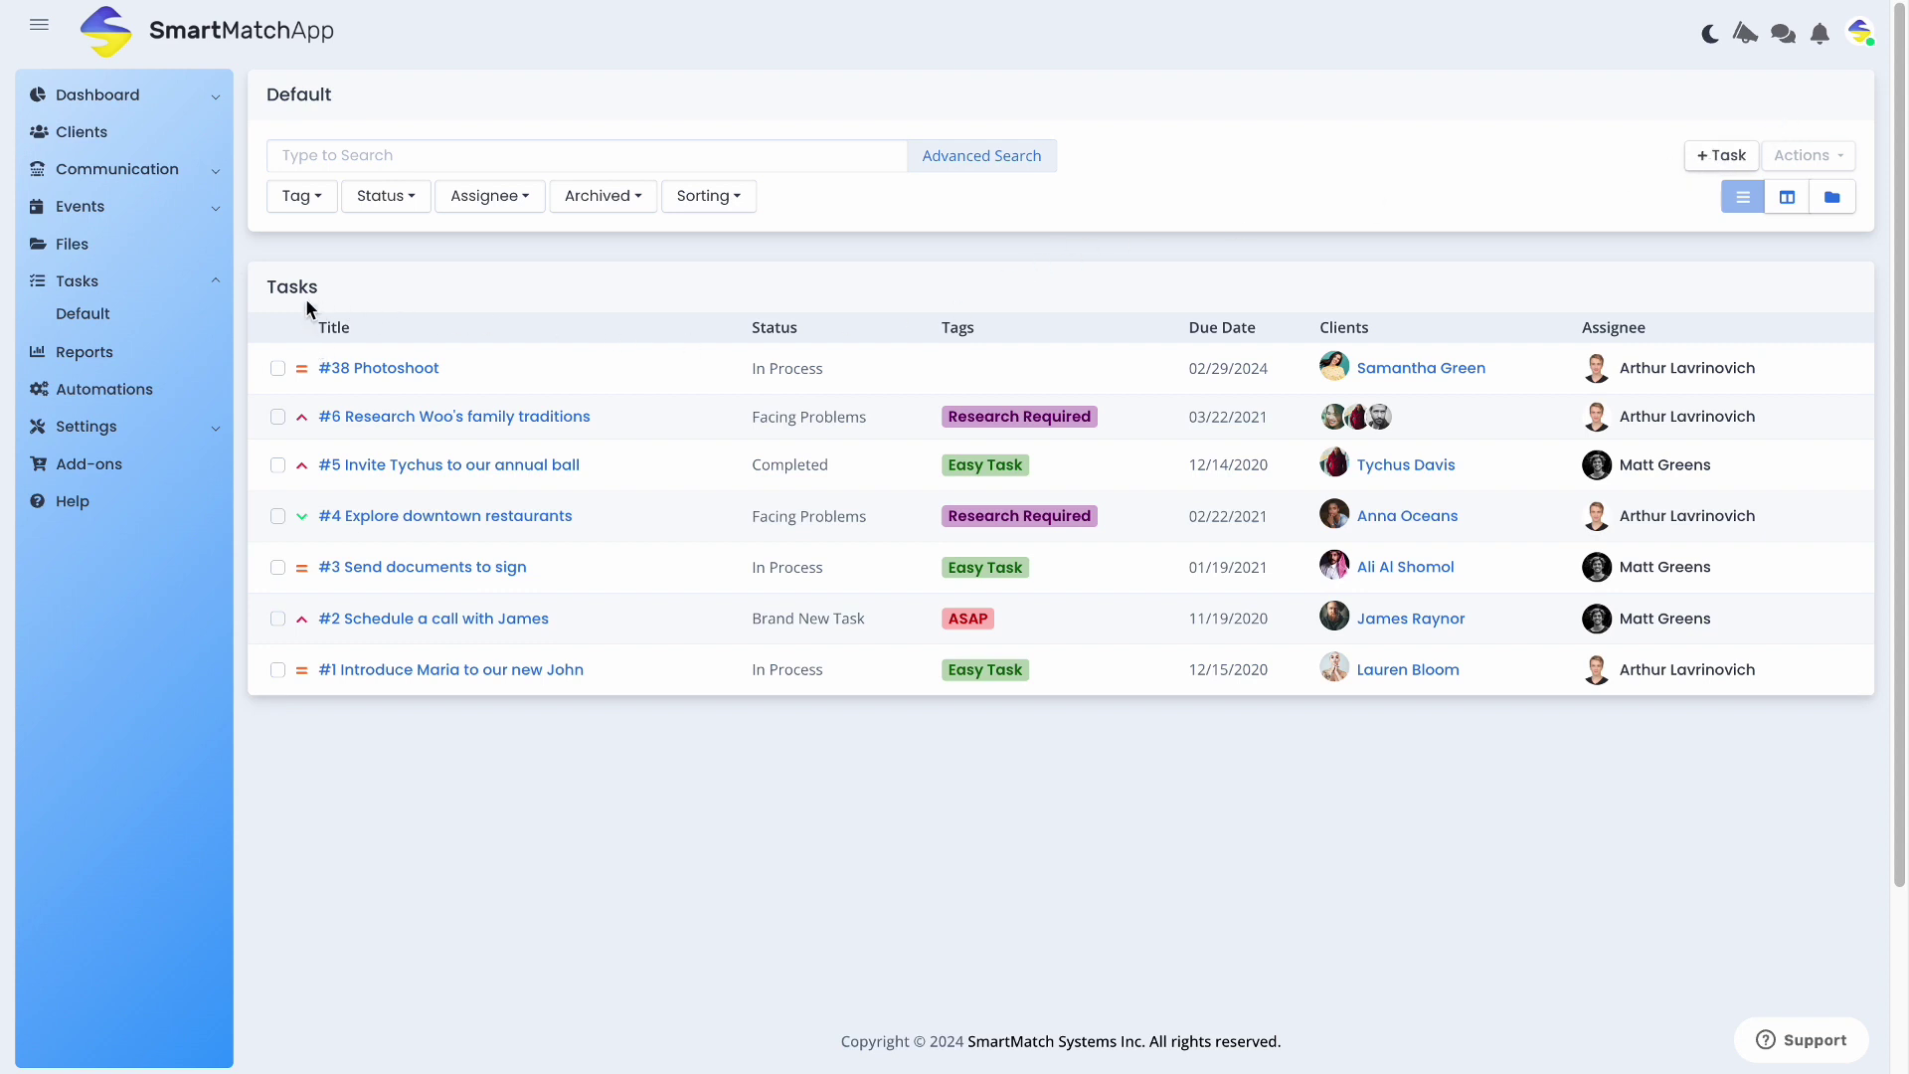
Run an Advanced Search with Template: Yes and open #41 Test Template from the results
mouse_move(268, 286)
mouse_down()
mouse_move(366, 289)
mouse_move(273, 287)
mouse_up()
click(1010, 155)
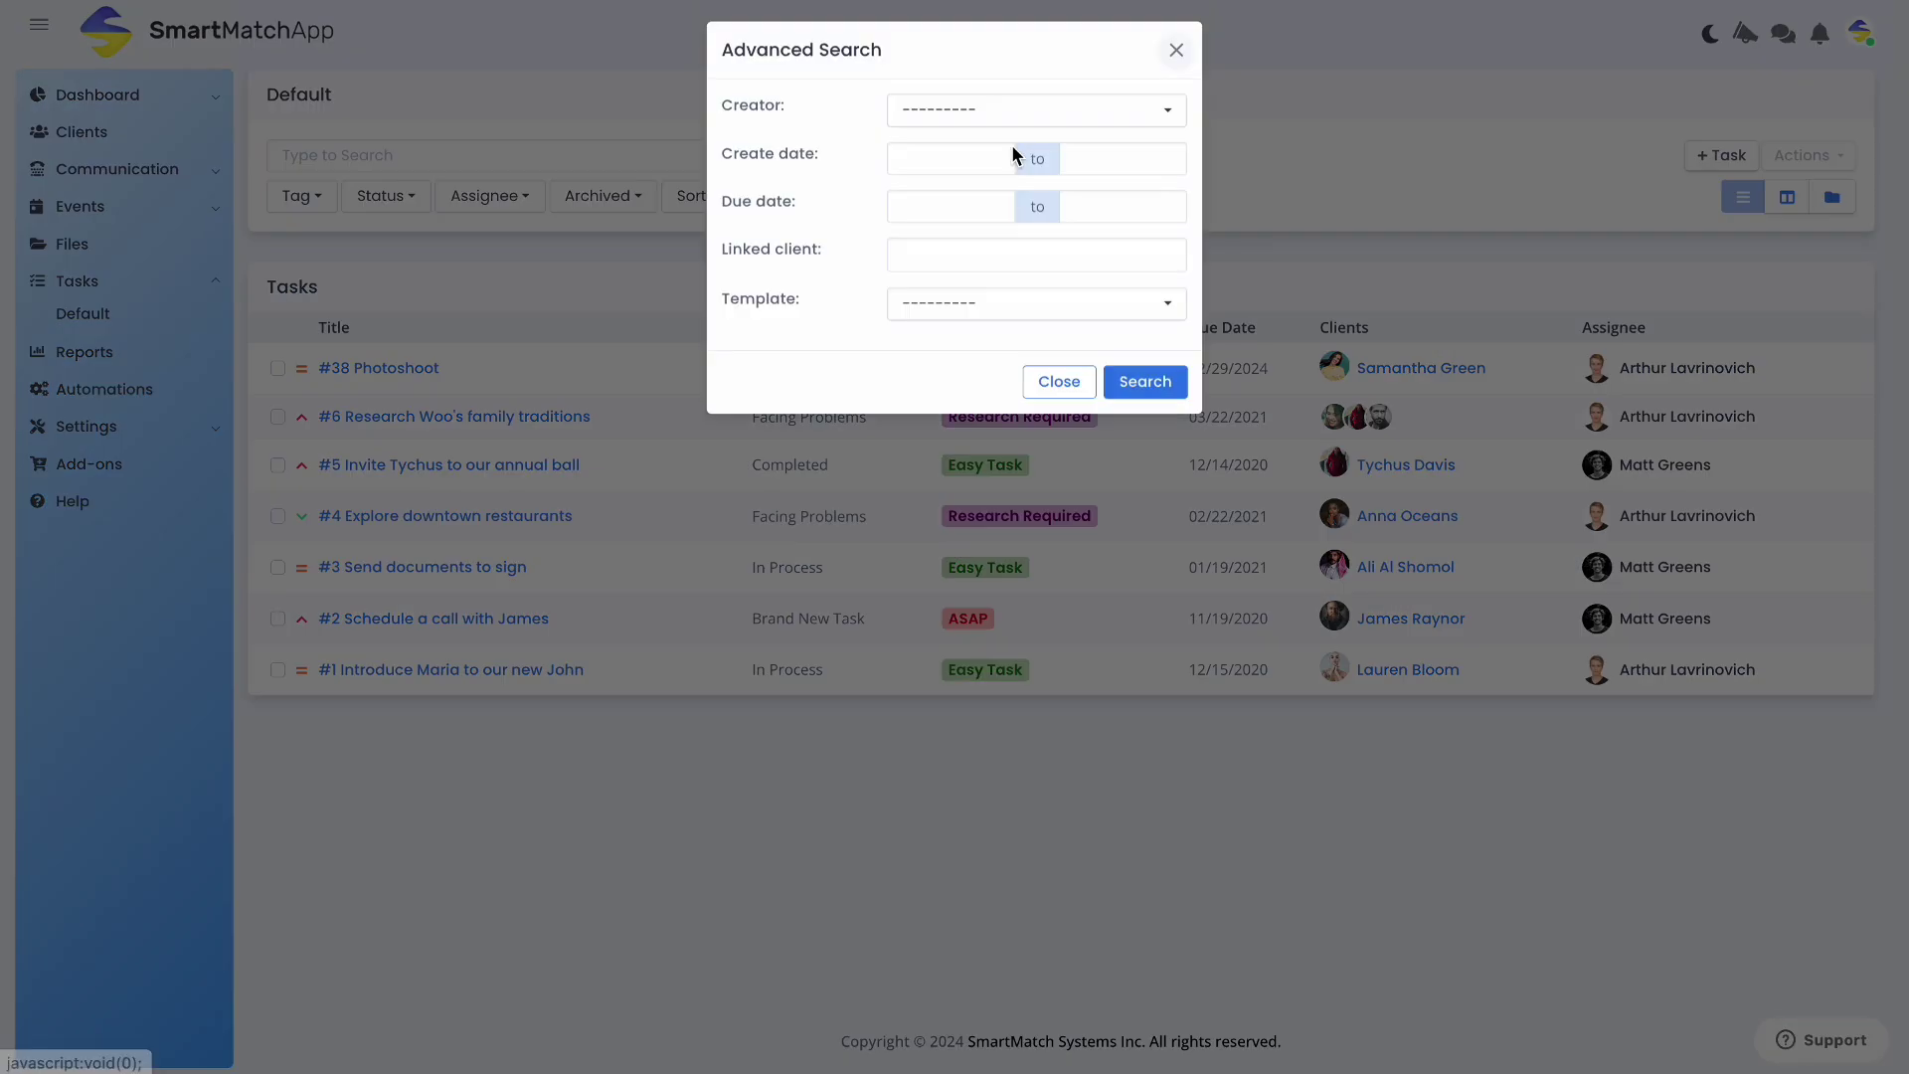
click(972, 316)
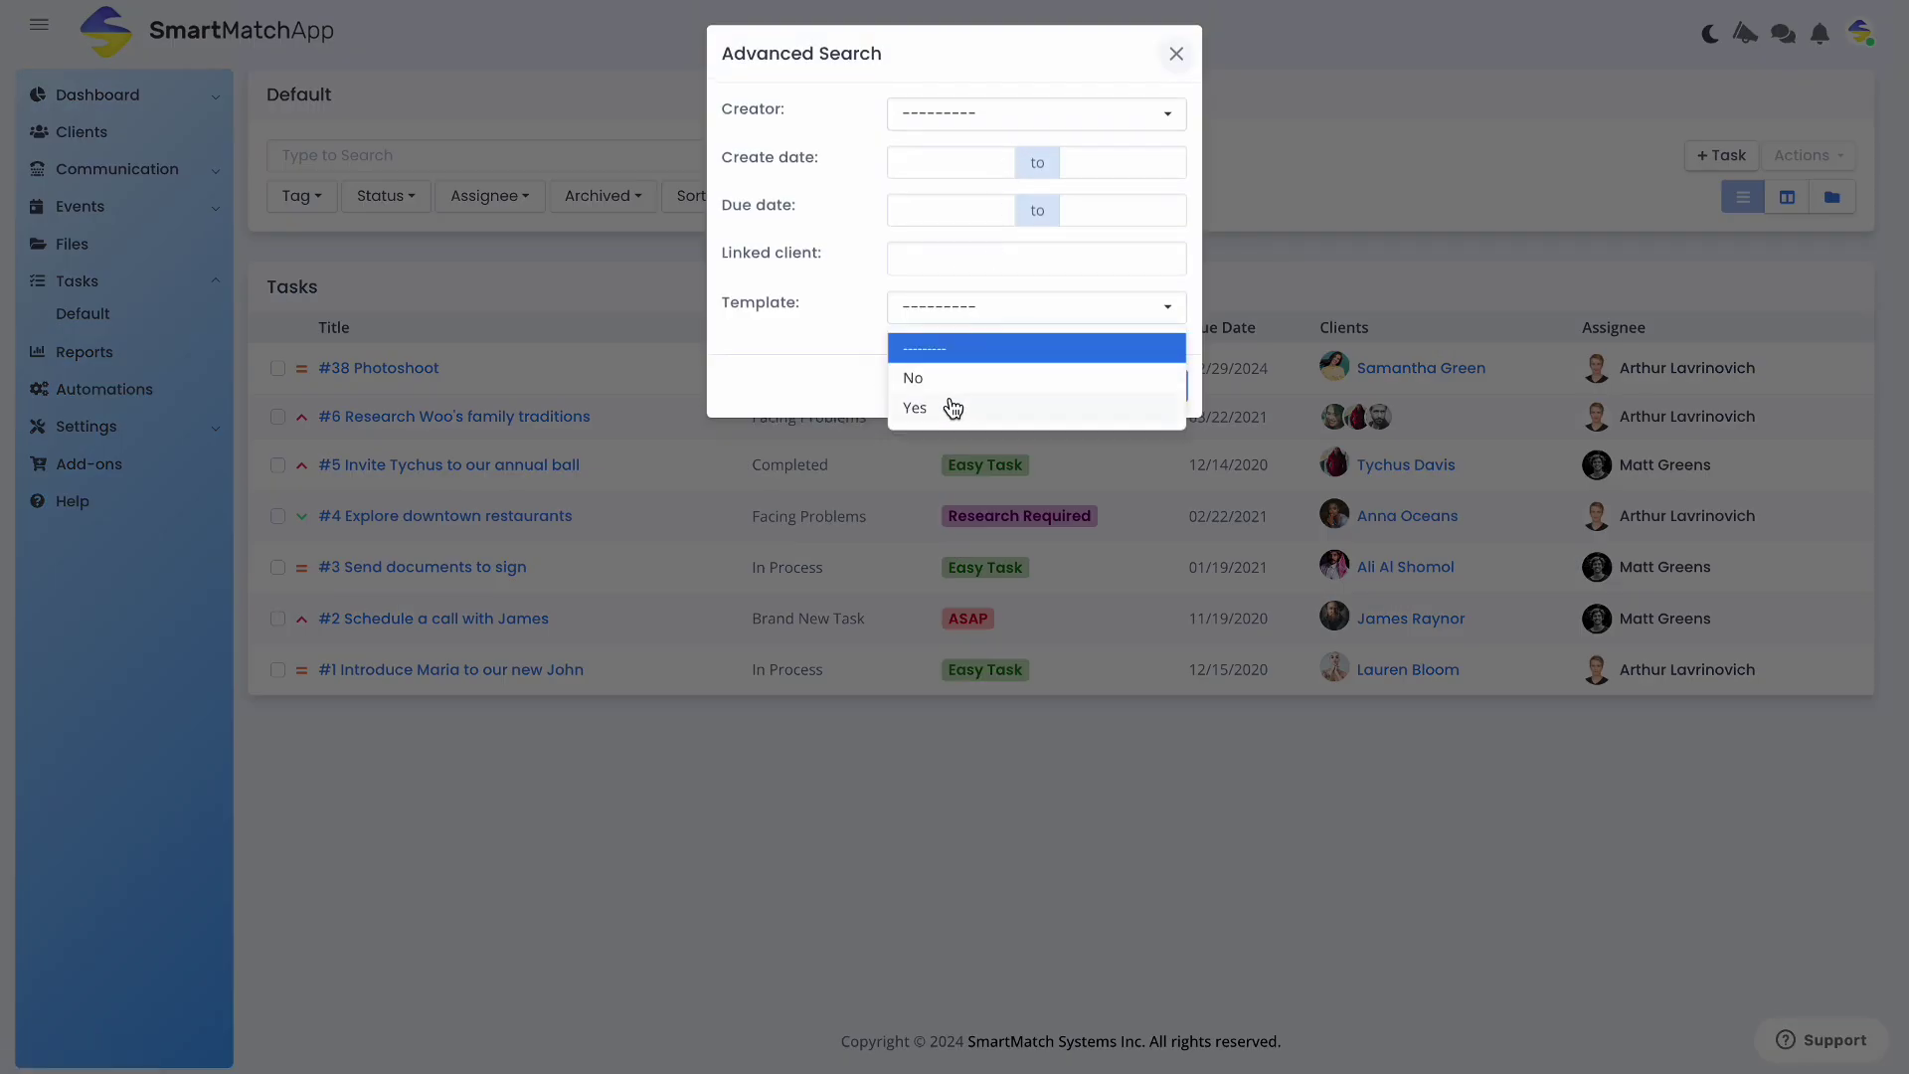
click(952, 404)
click(1150, 389)
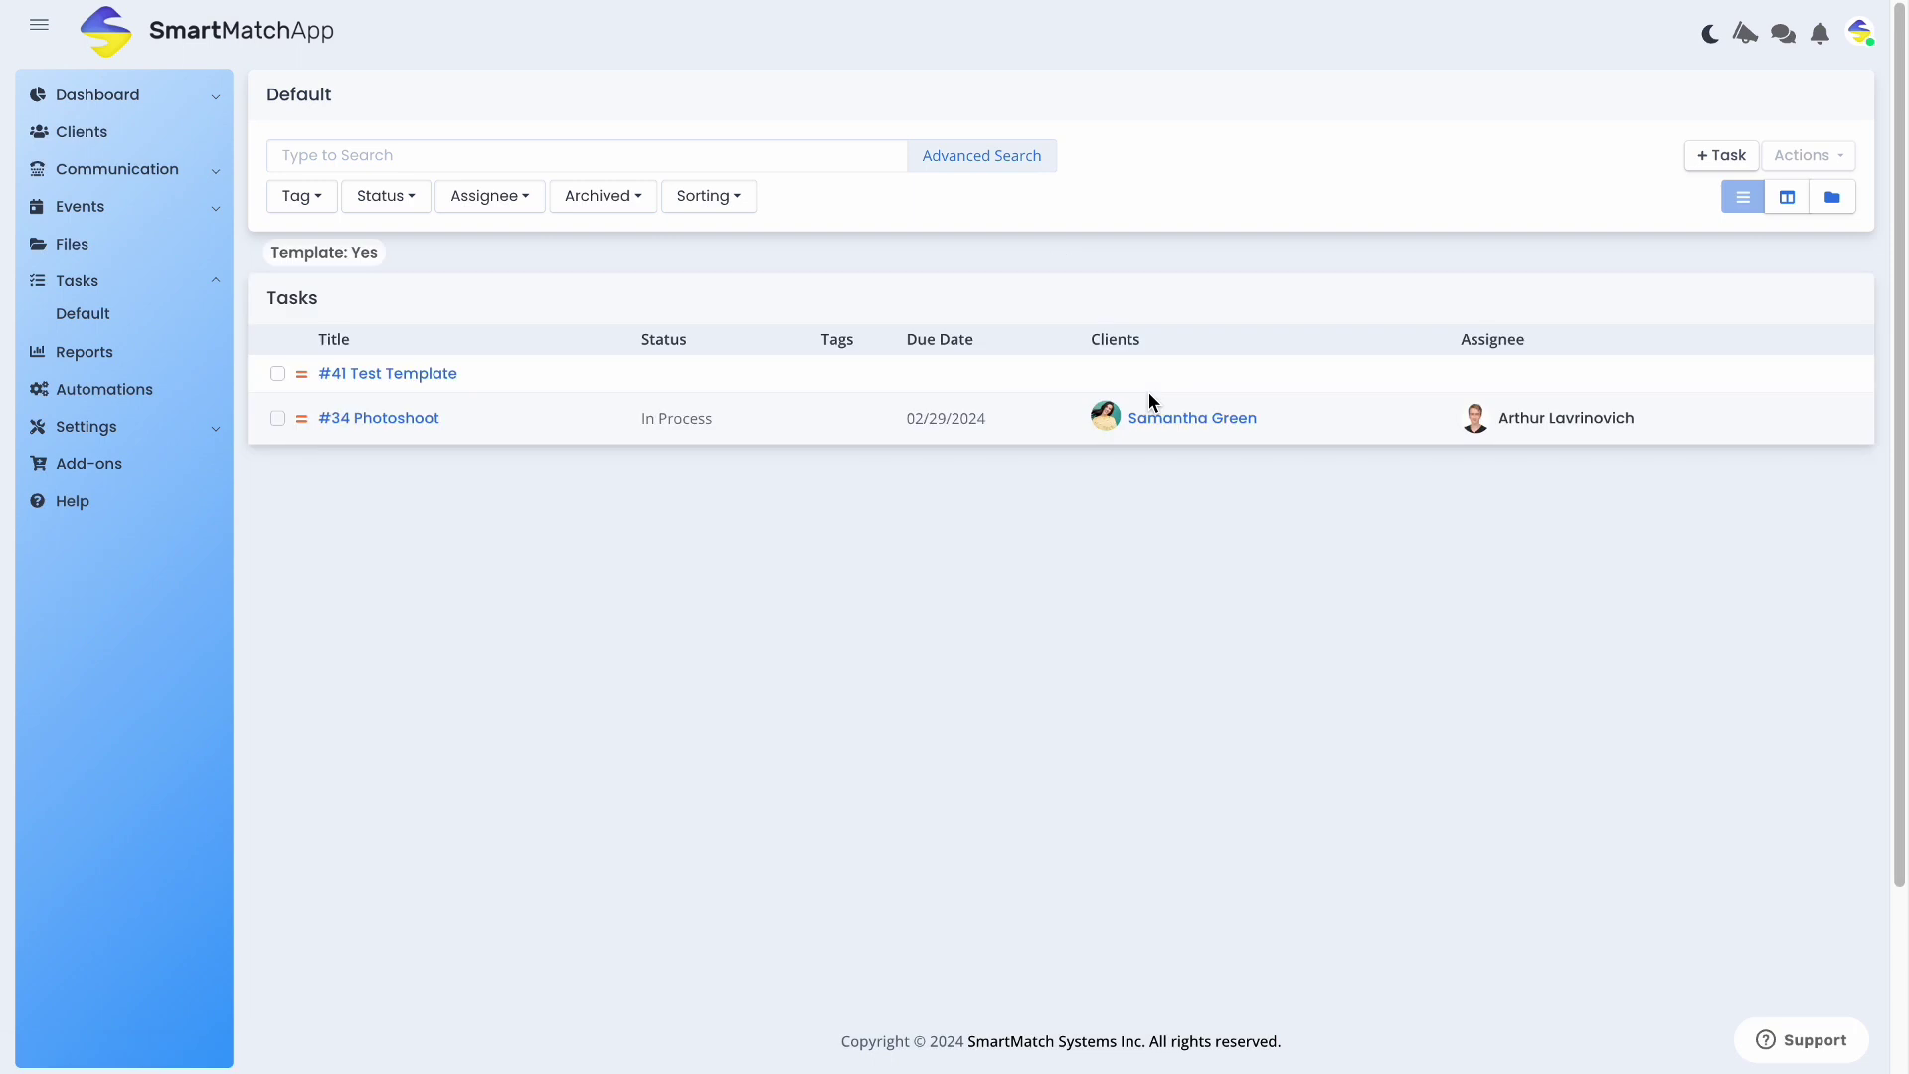
click(413, 374)
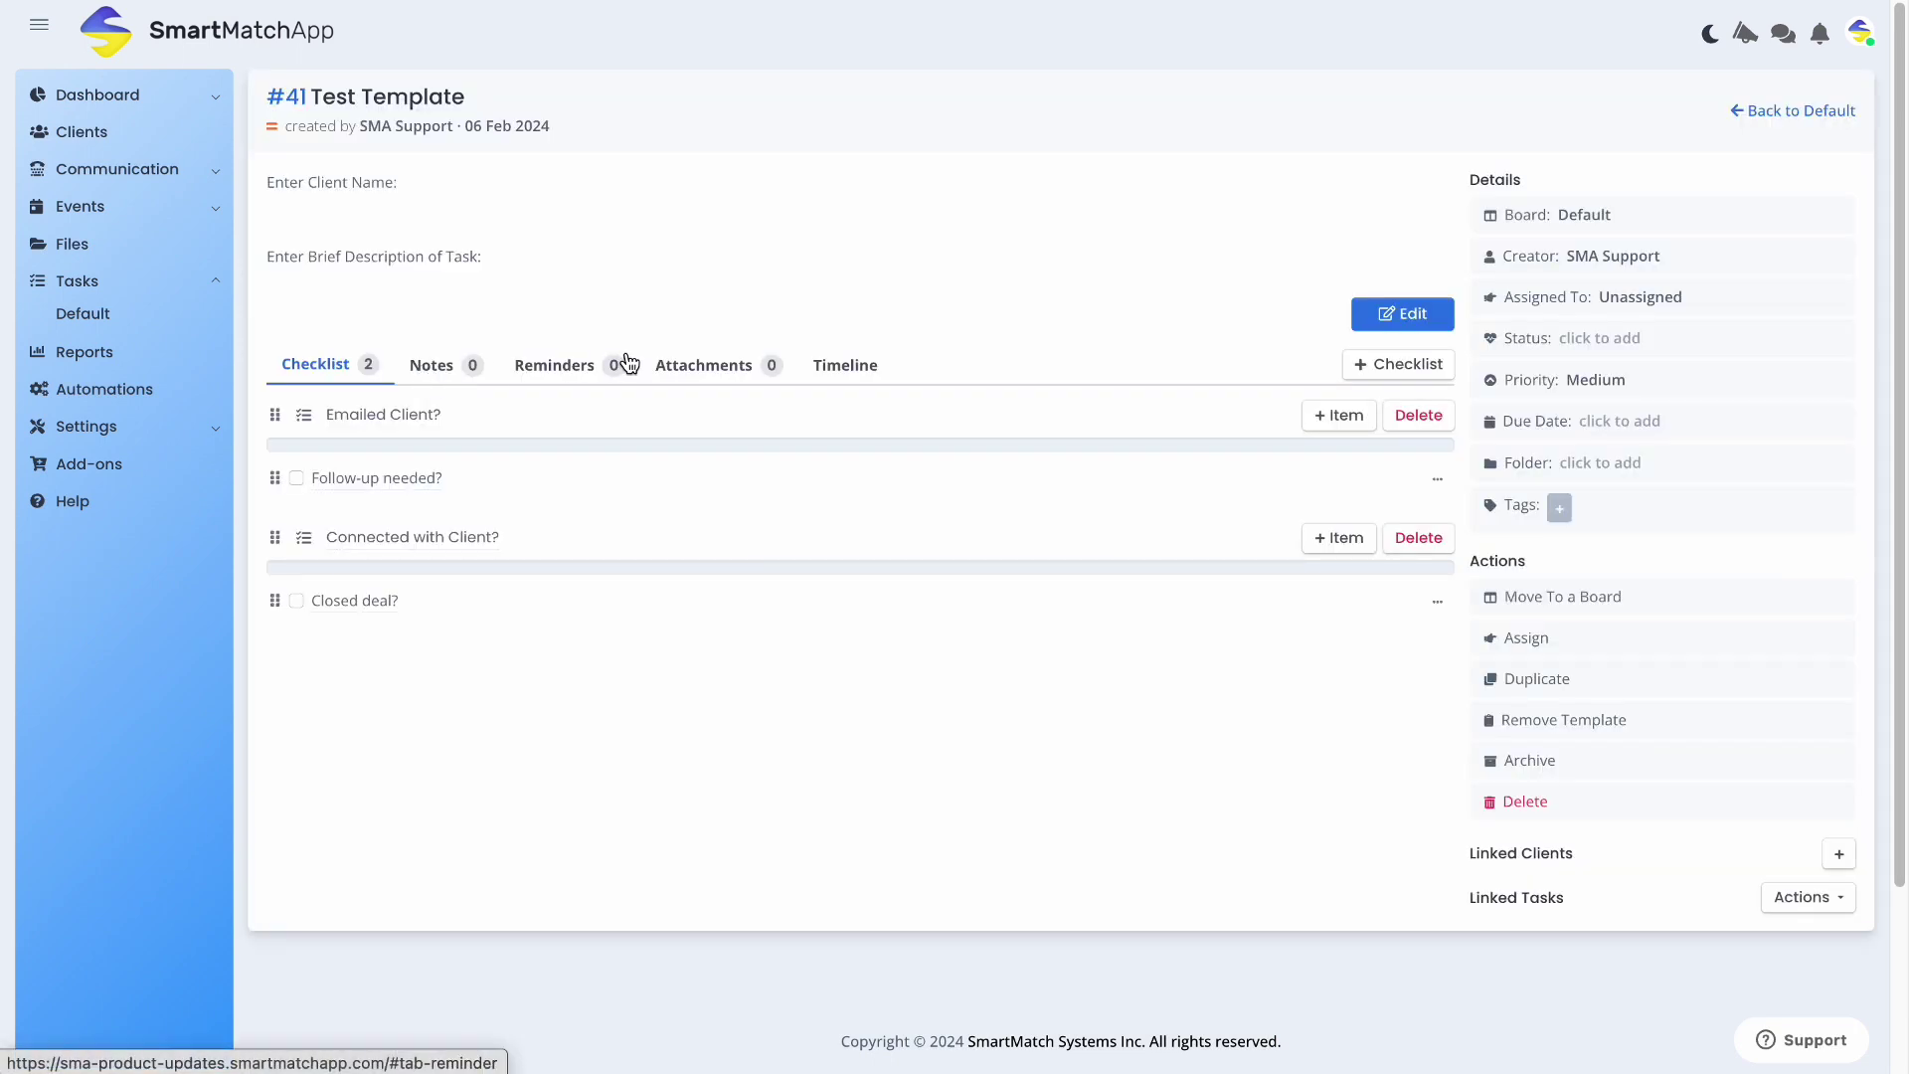
From the Default list, create task 'Sample Only 1' based on the #41 Test Template
click(1787, 111)
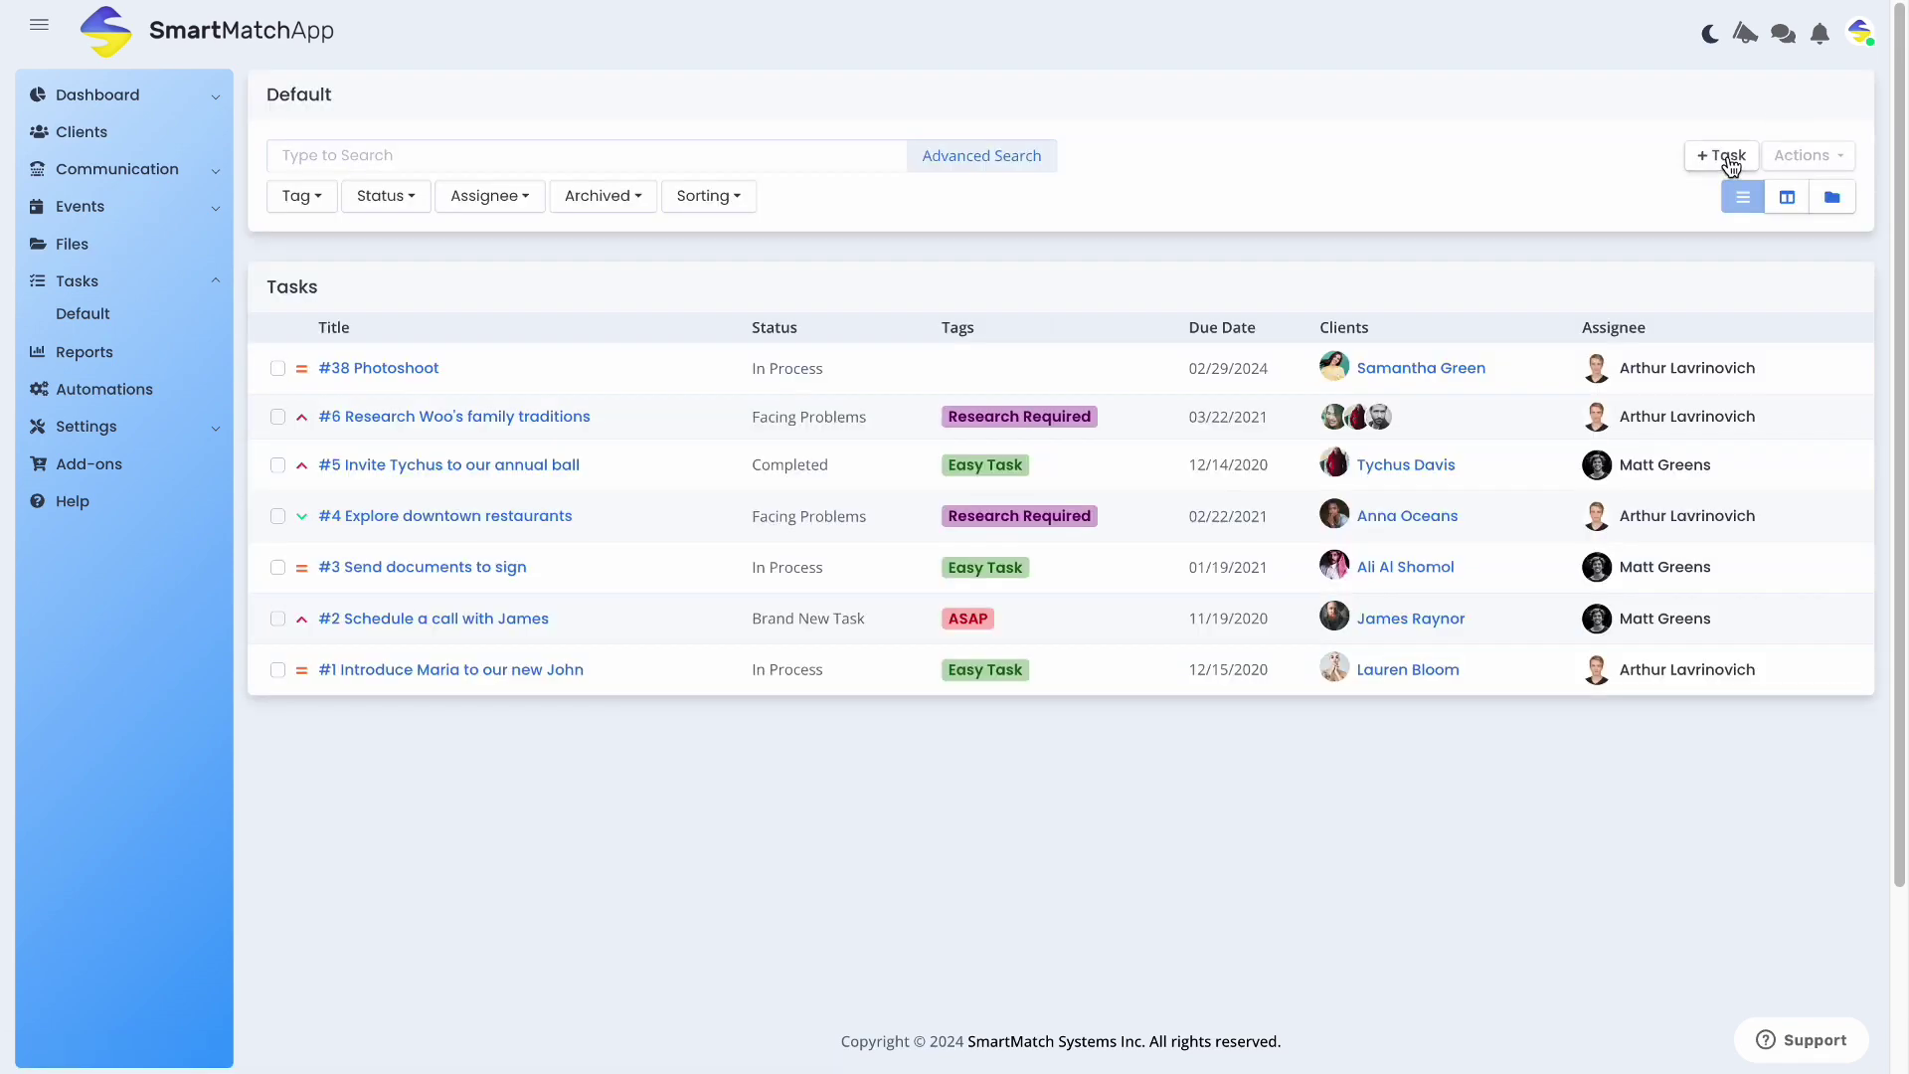
click(1730, 164)
click(1086, 117)
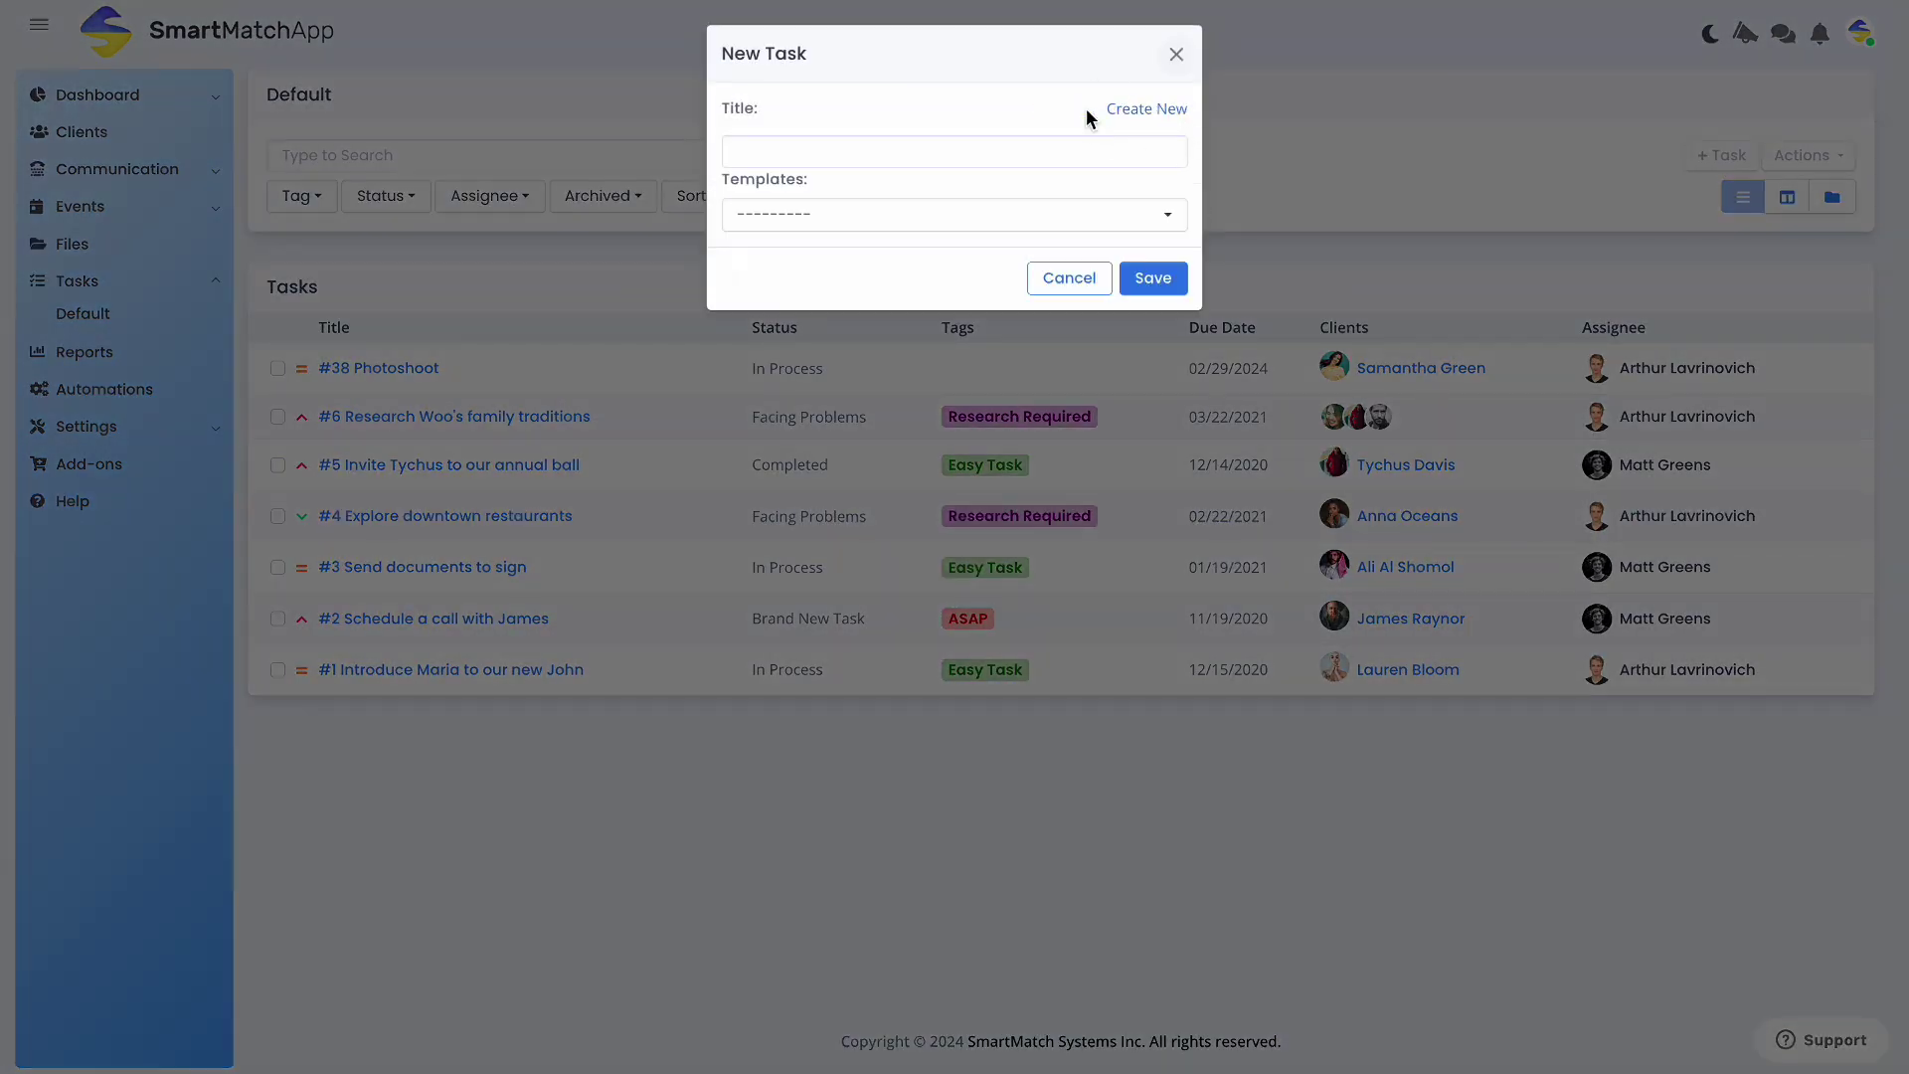
click(883, 215)
click(848, 332)
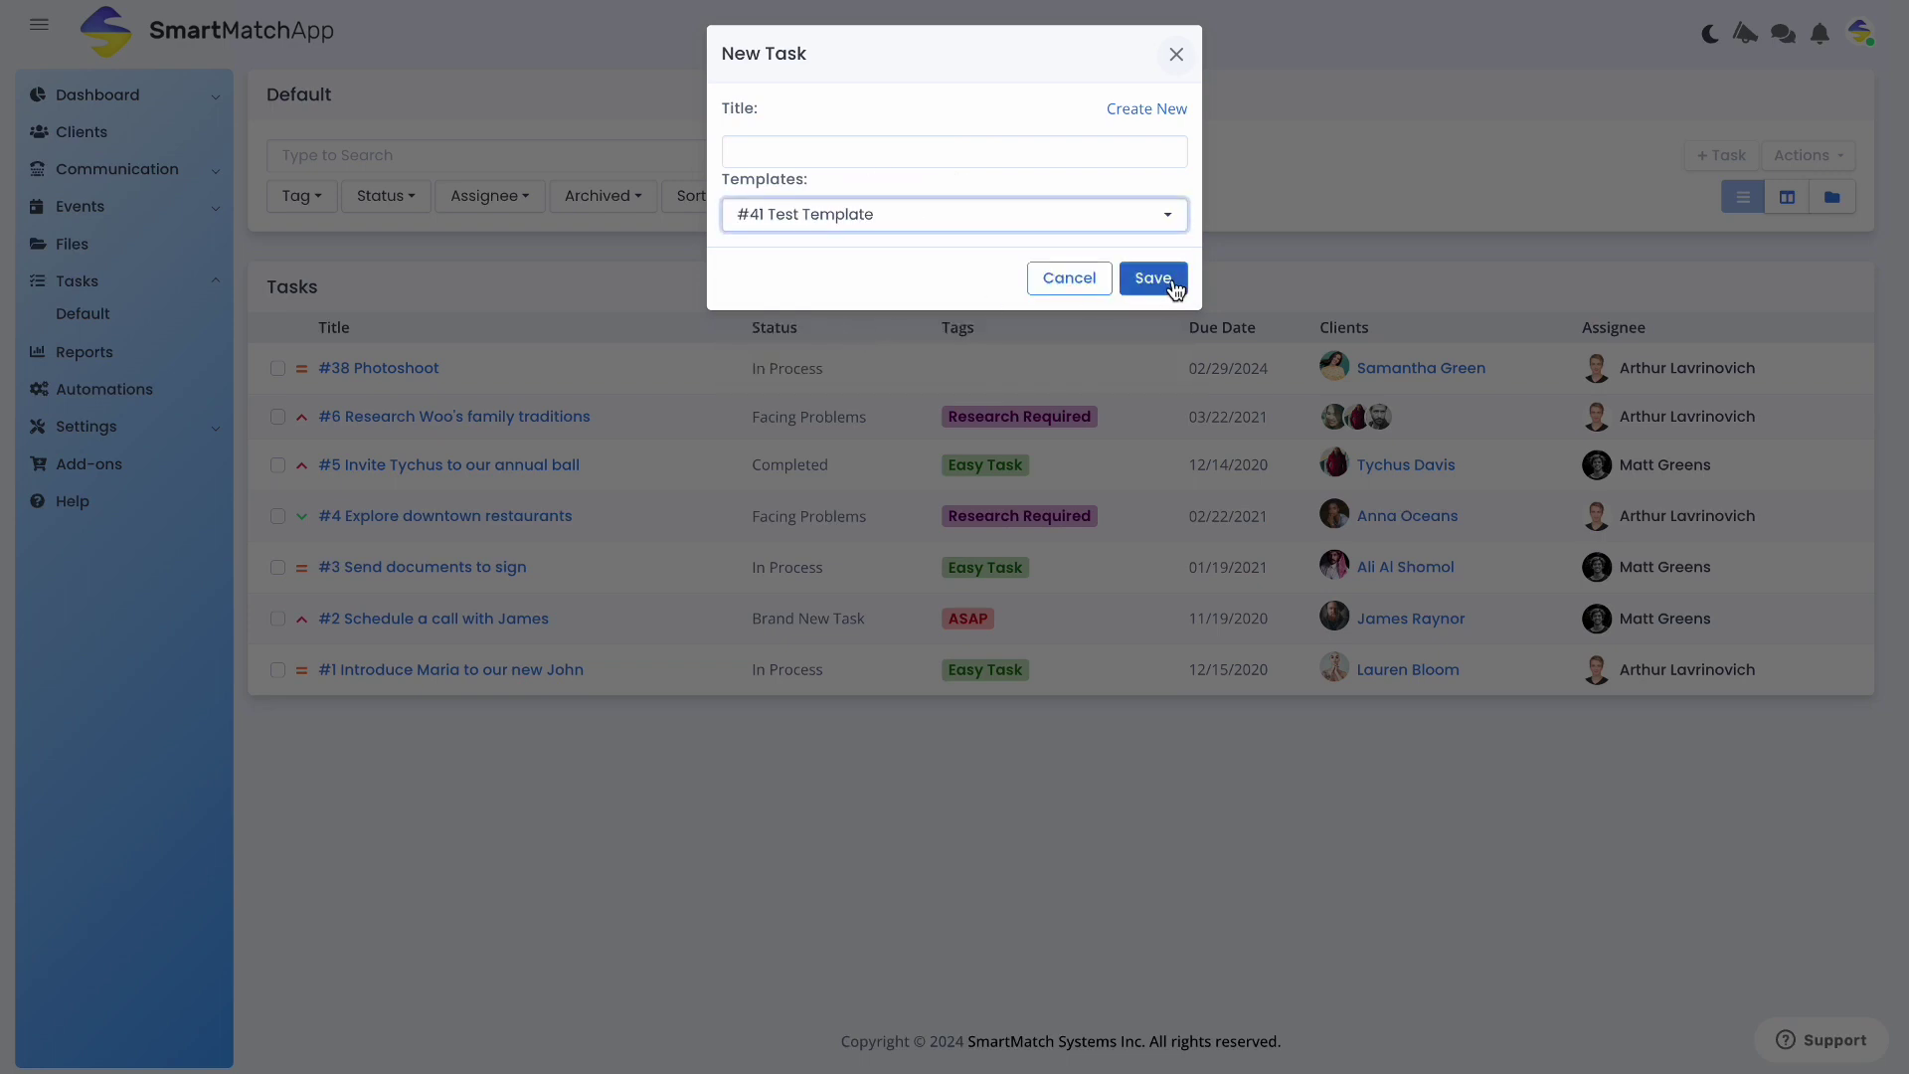
click(1034, 159)
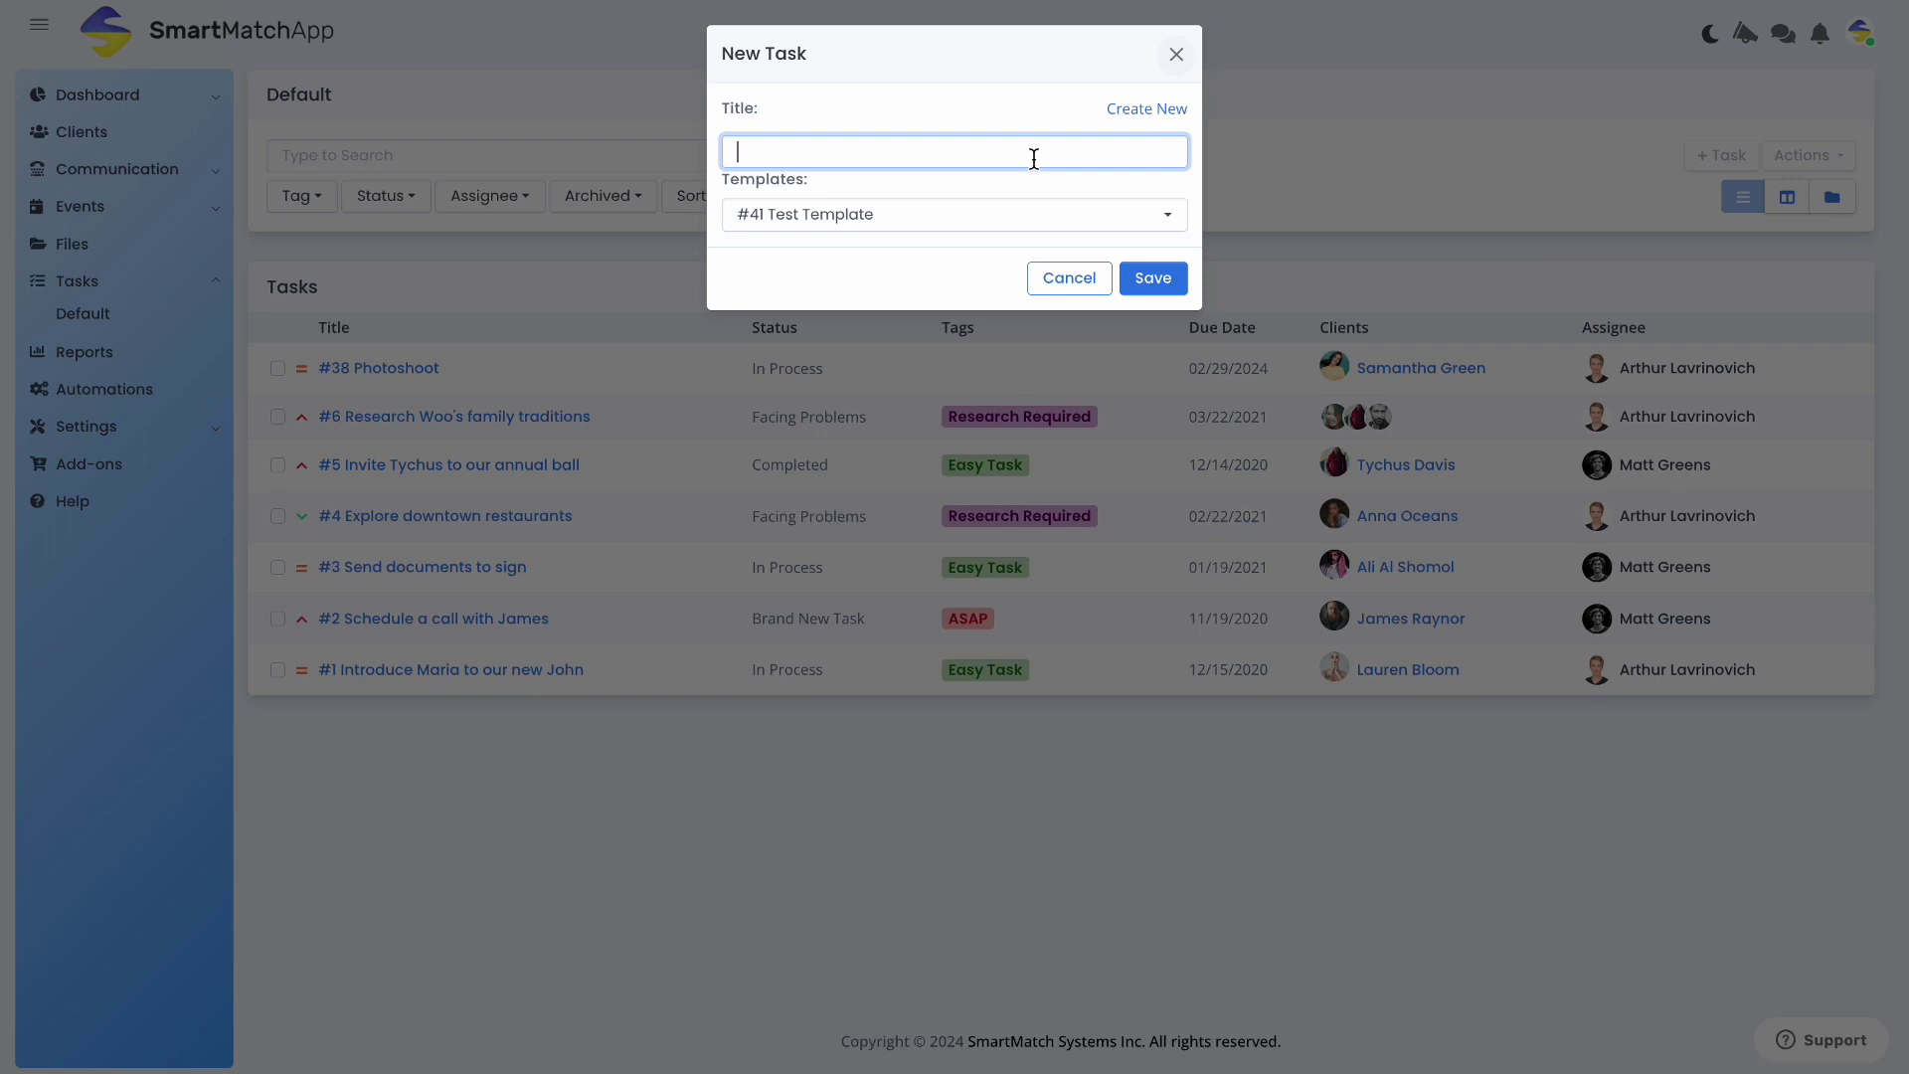
text(SAmple Only 1)
click(1159, 277)
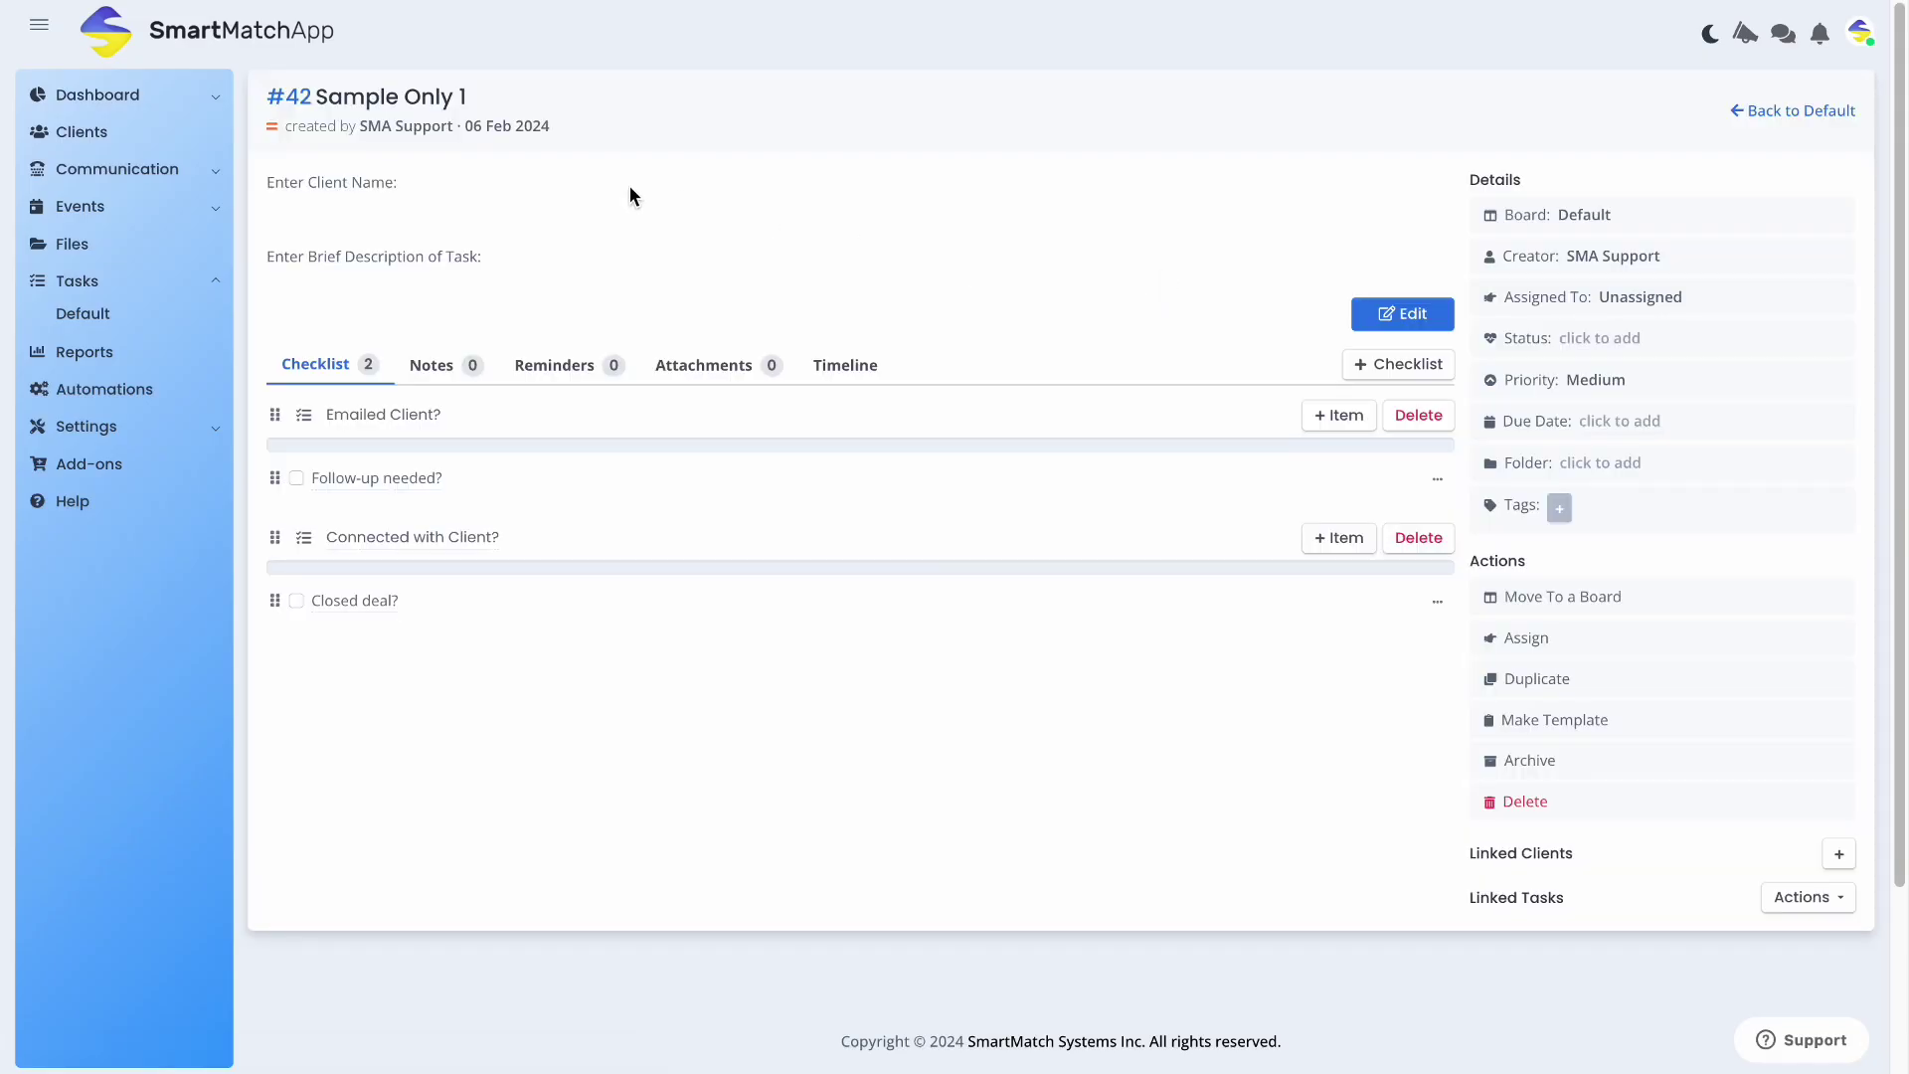
Enter the client's full name after the 'Enter Client Name:' prompt and save the description
click(1402, 313)
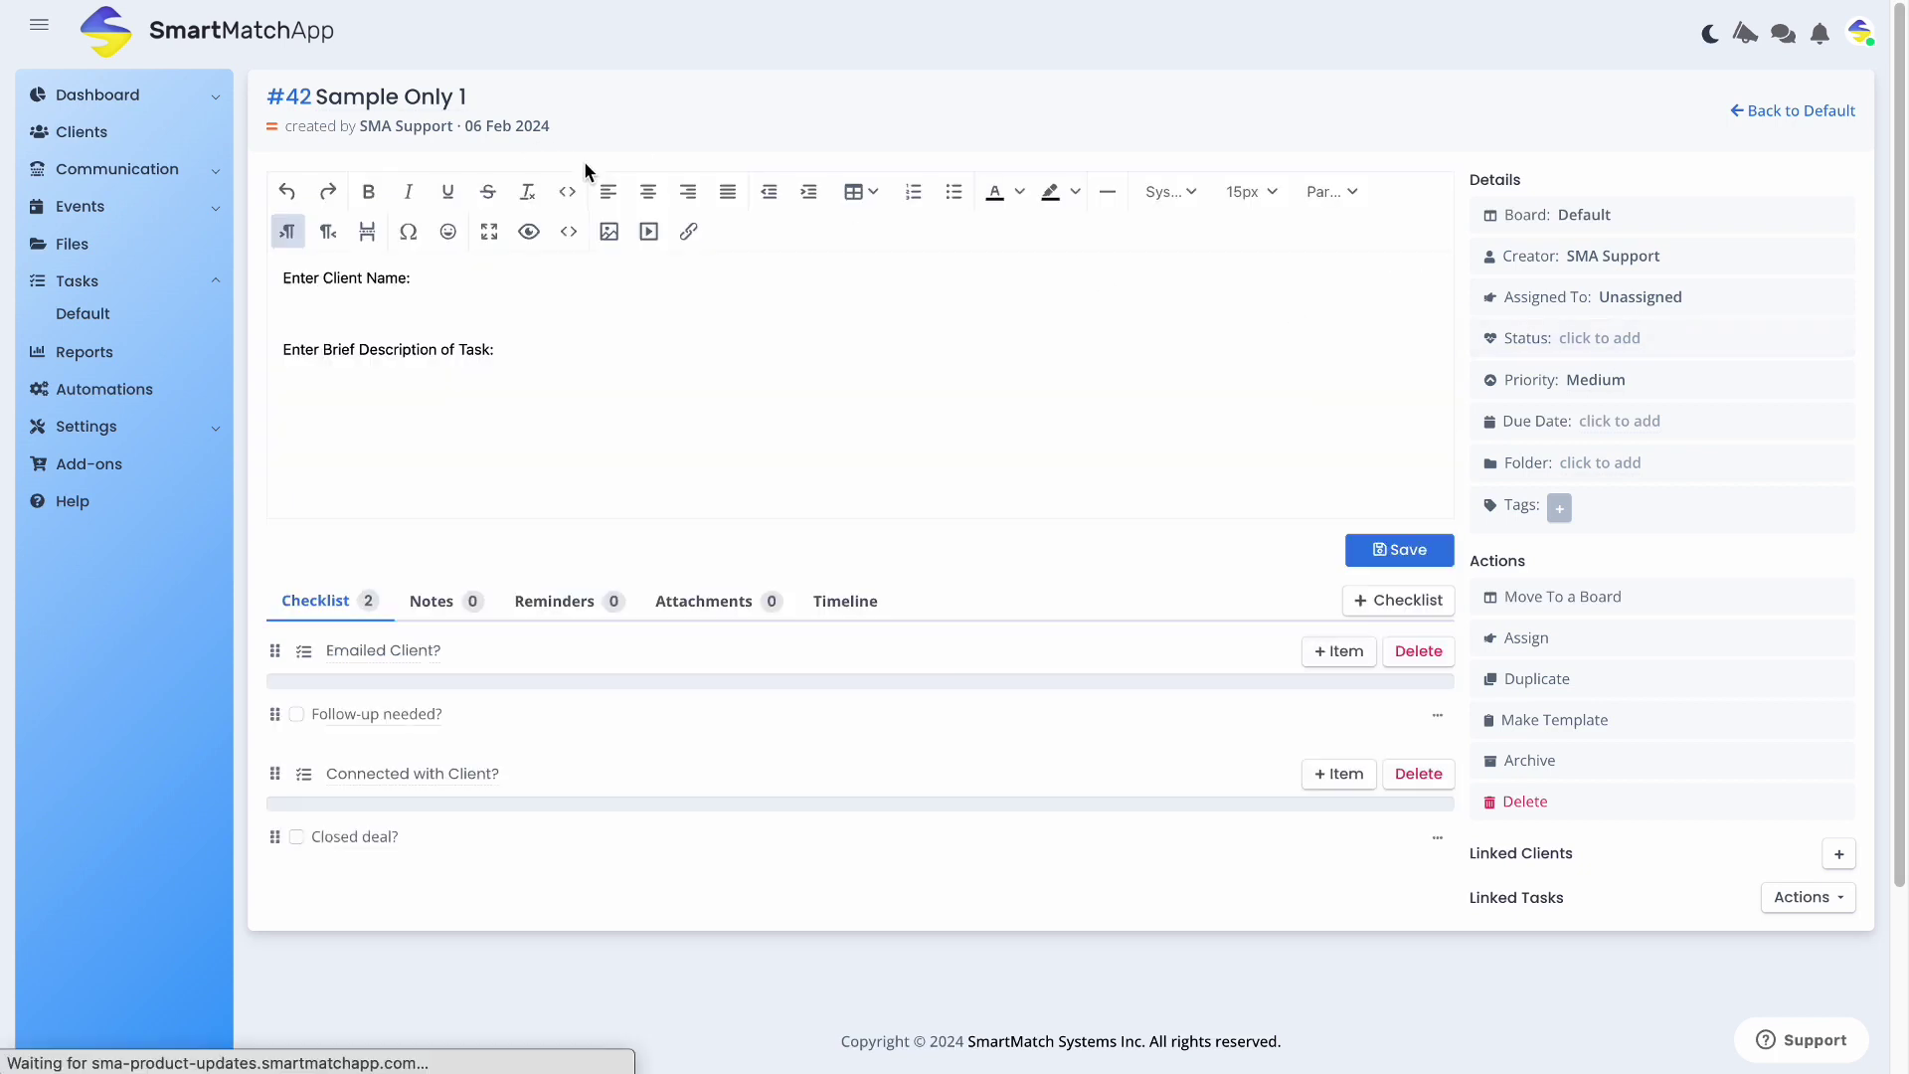
click(612, 277)
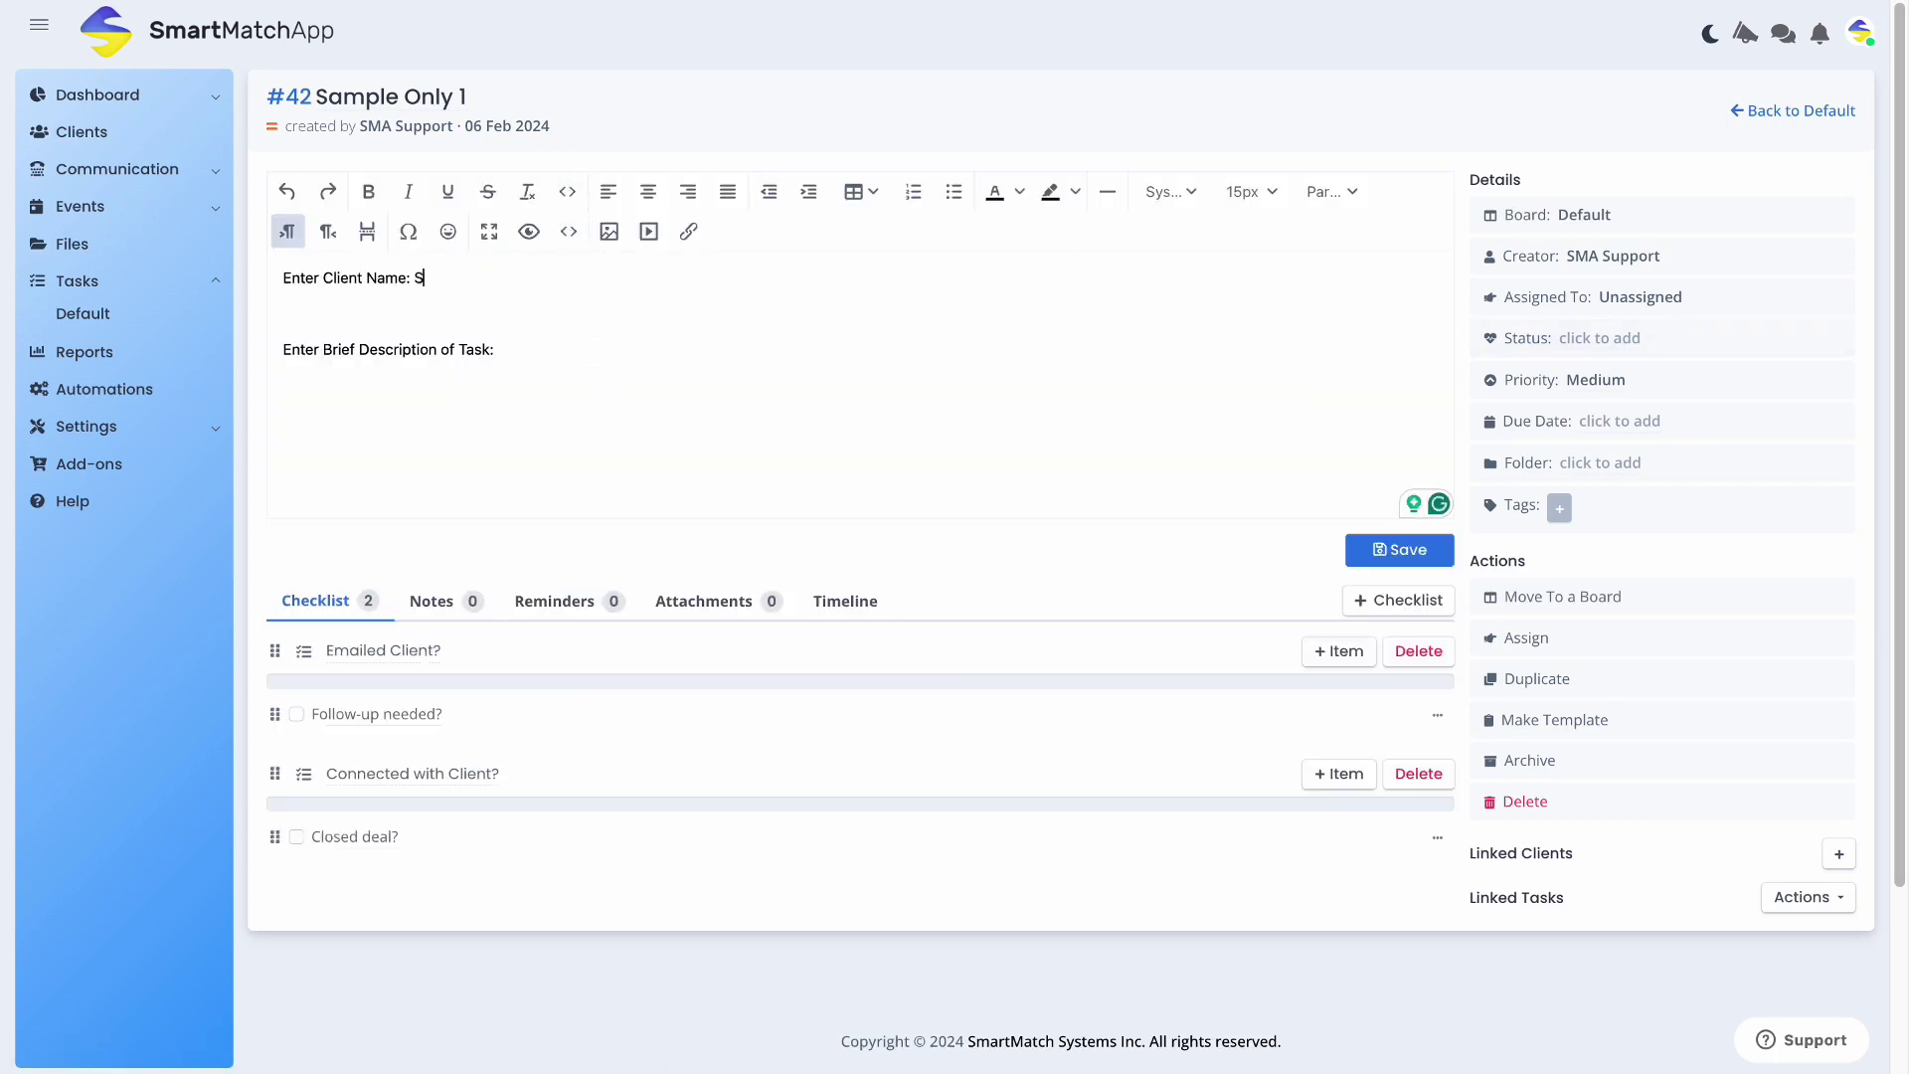
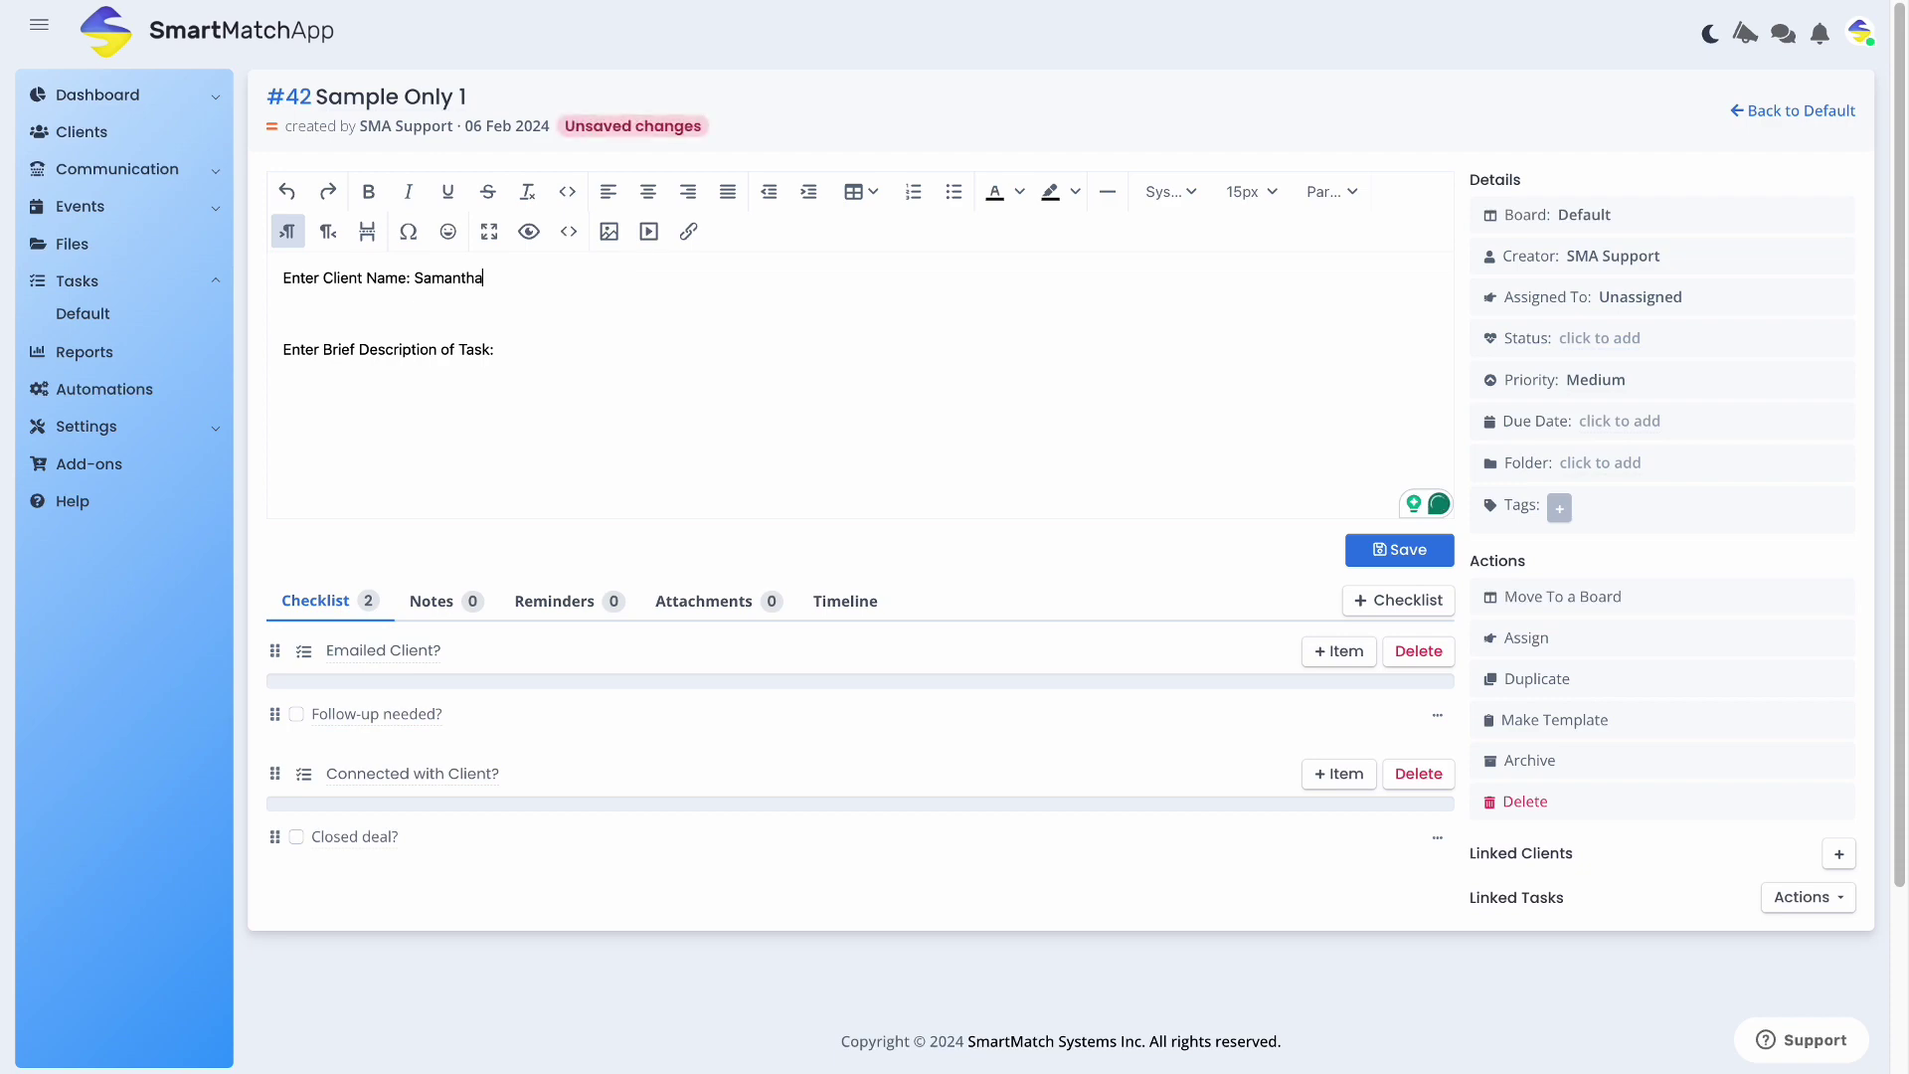
click(1838, 856)
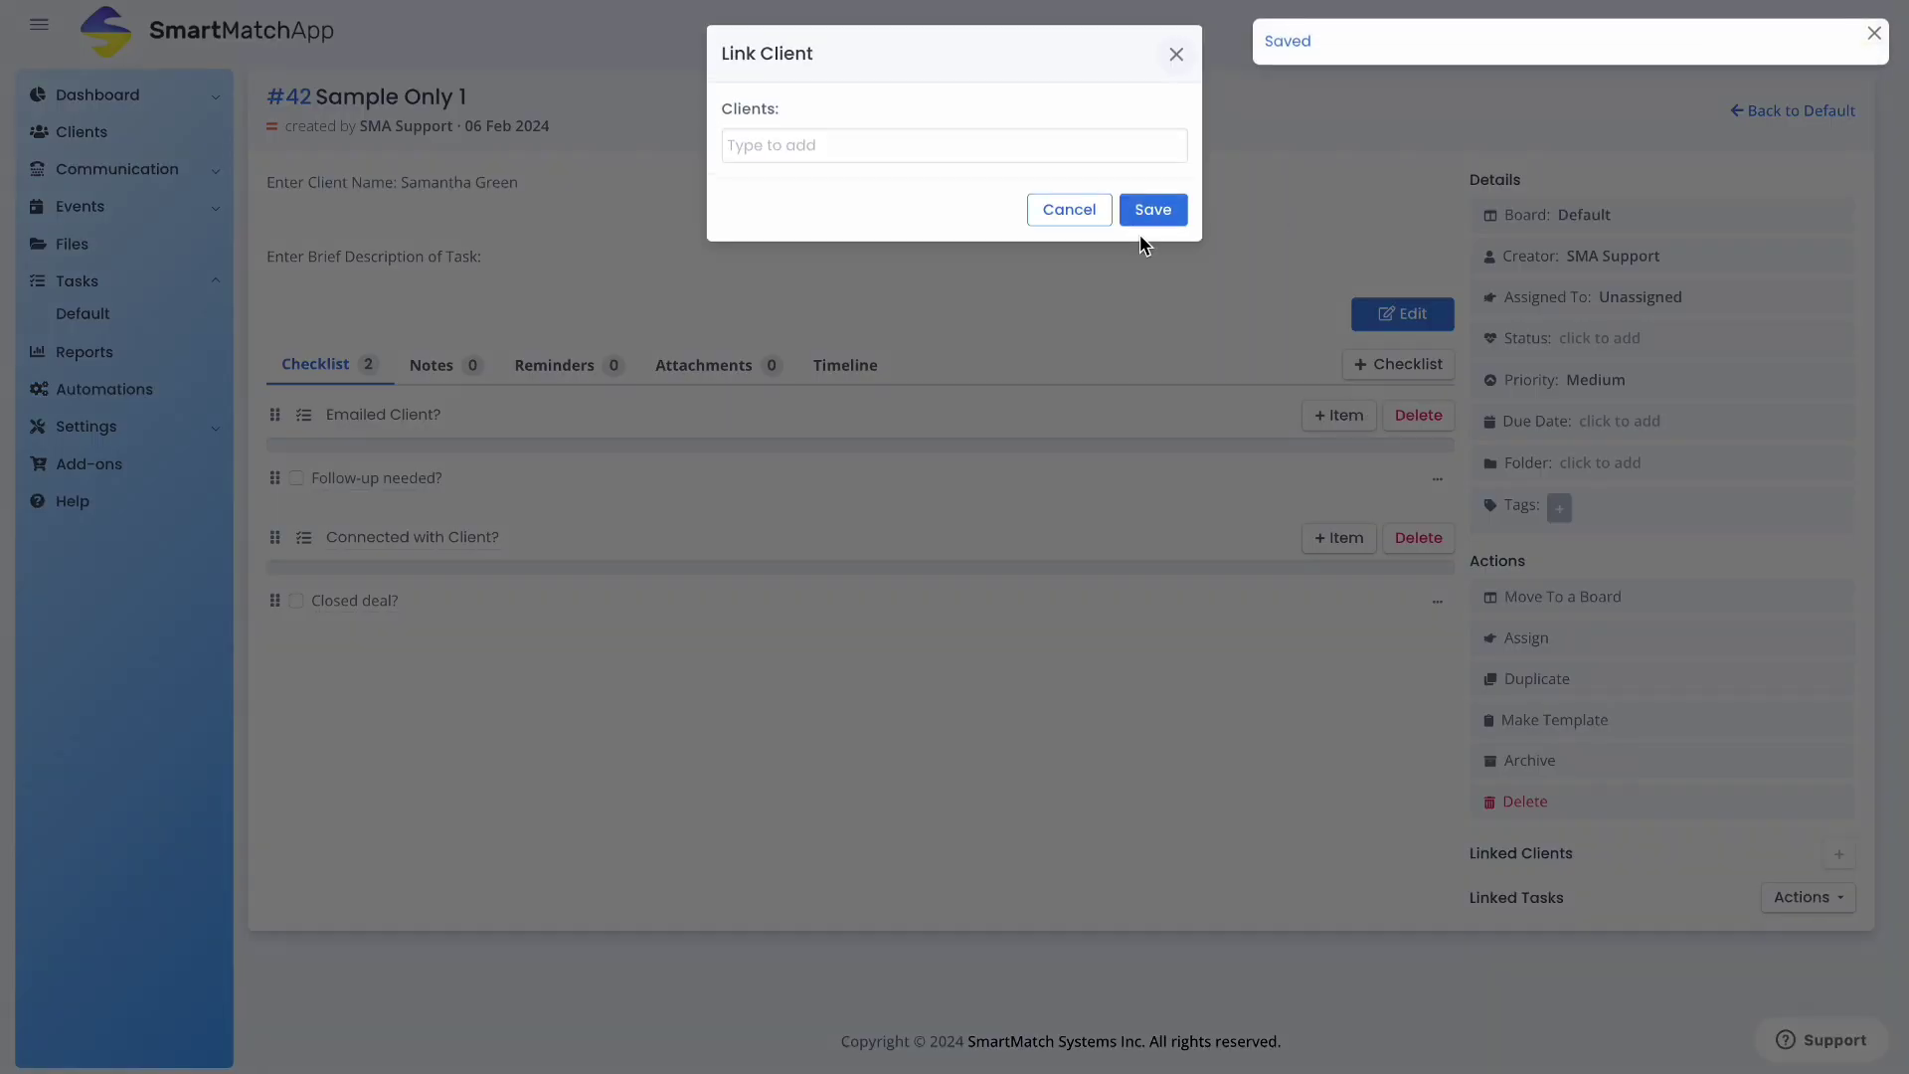
Link the matching client to task #42 under Linked Clients
text(samant)
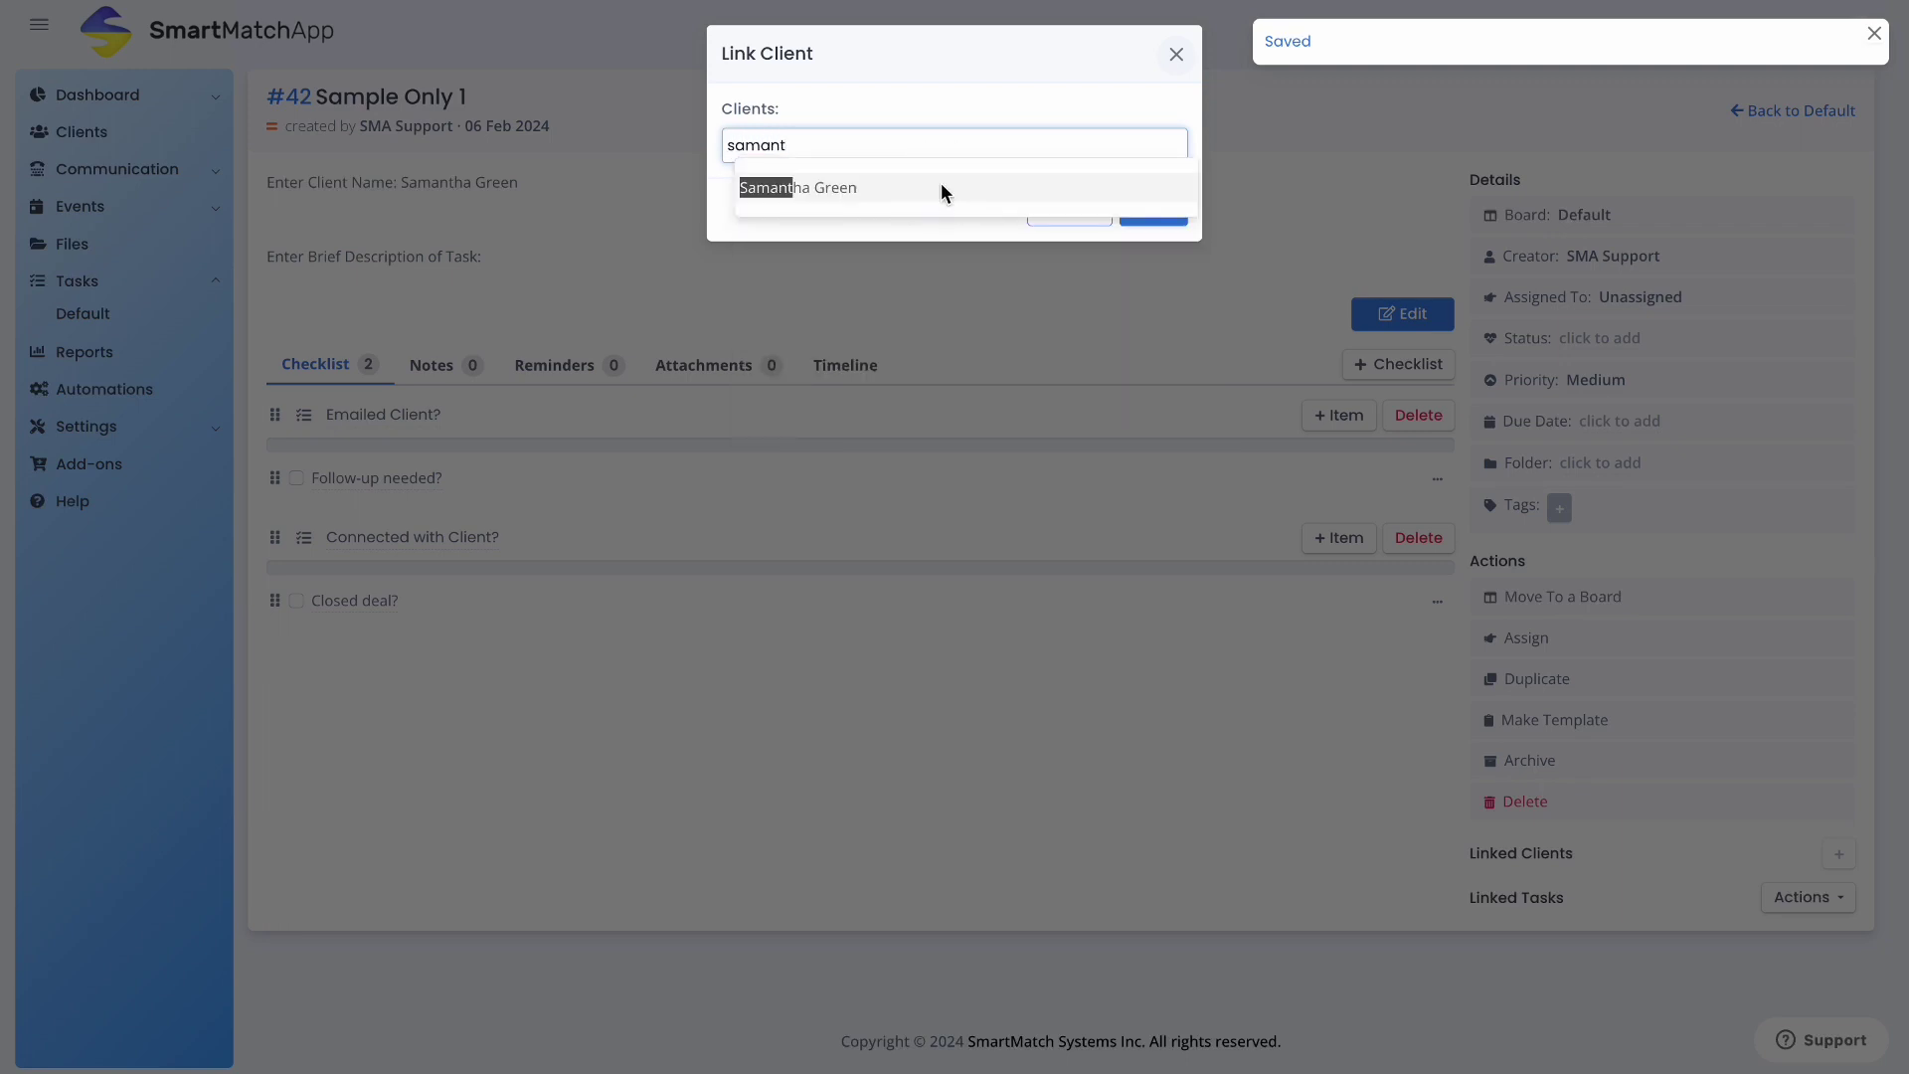
click(941, 182)
click(1163, 211)
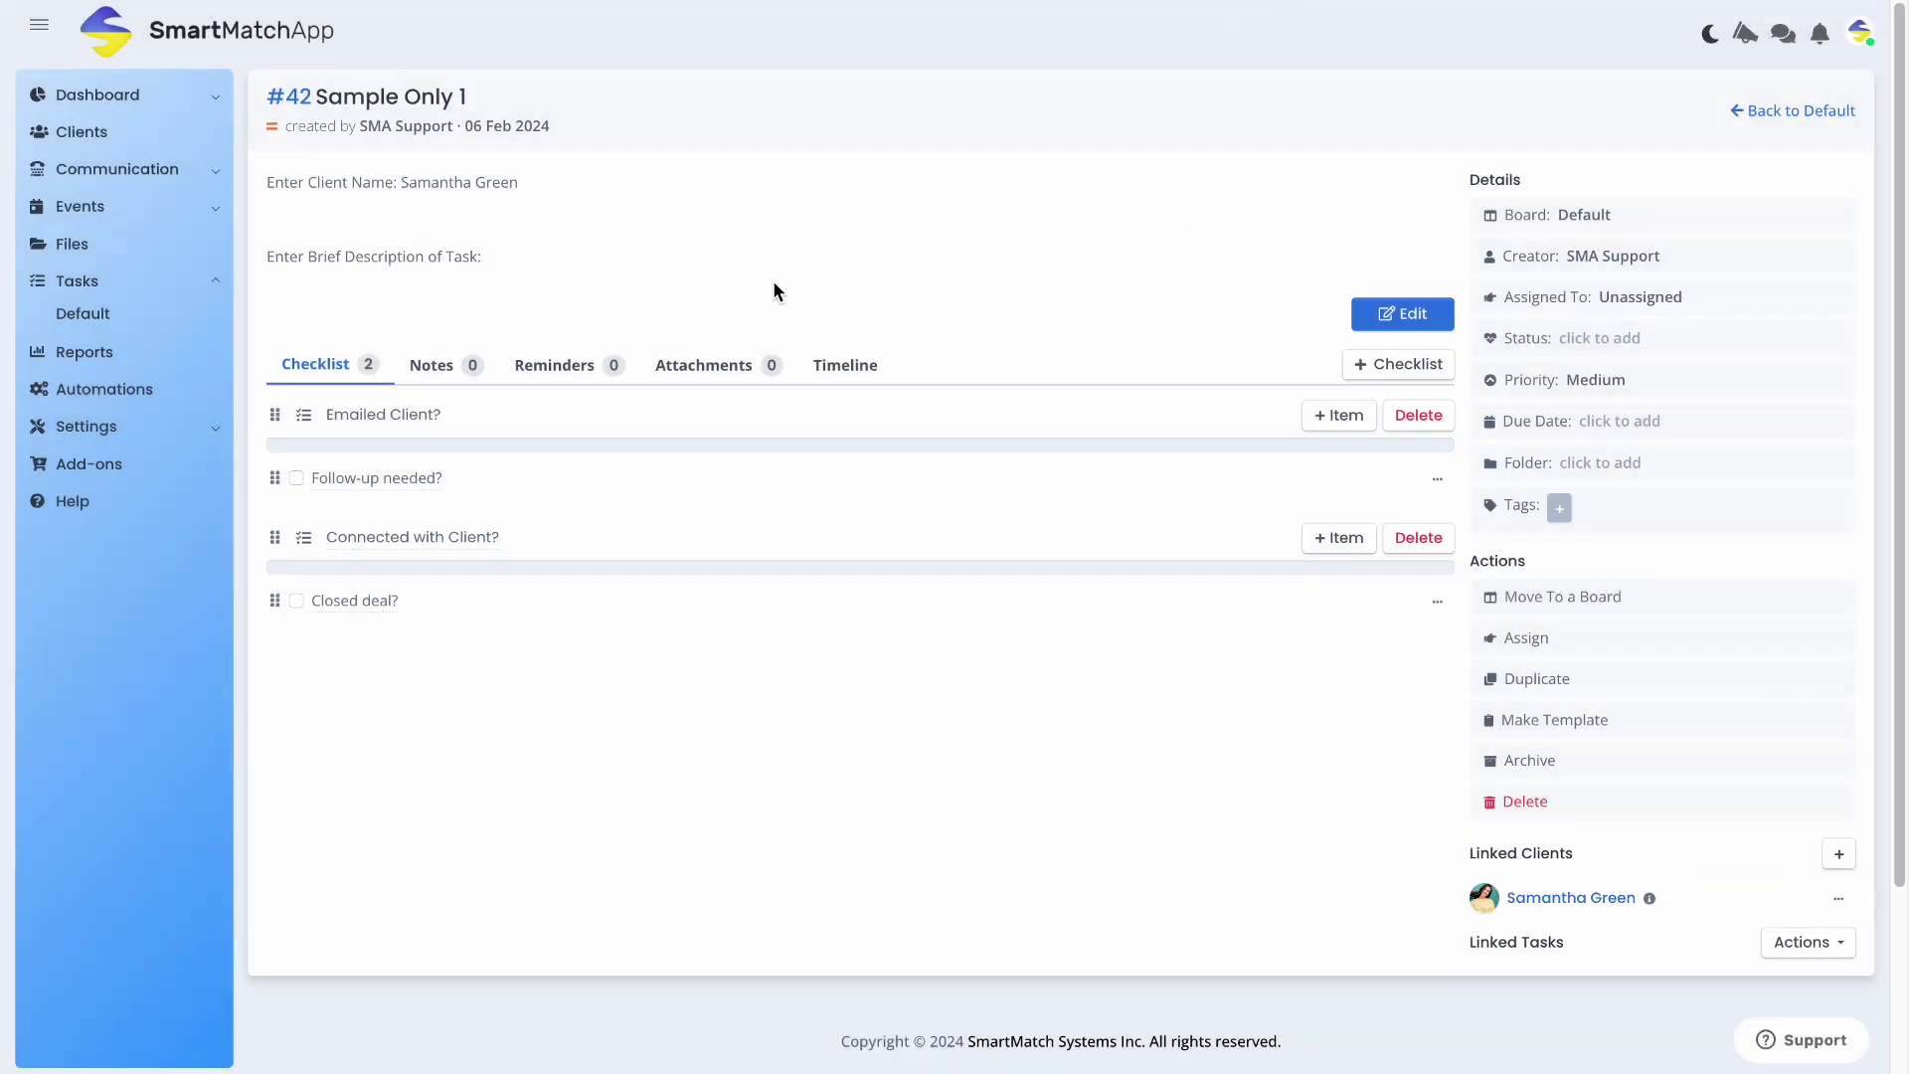
Add 'Need to connect with her and confirm photoshoot with client.' under the brief description prompt and save
click(1402, 314)
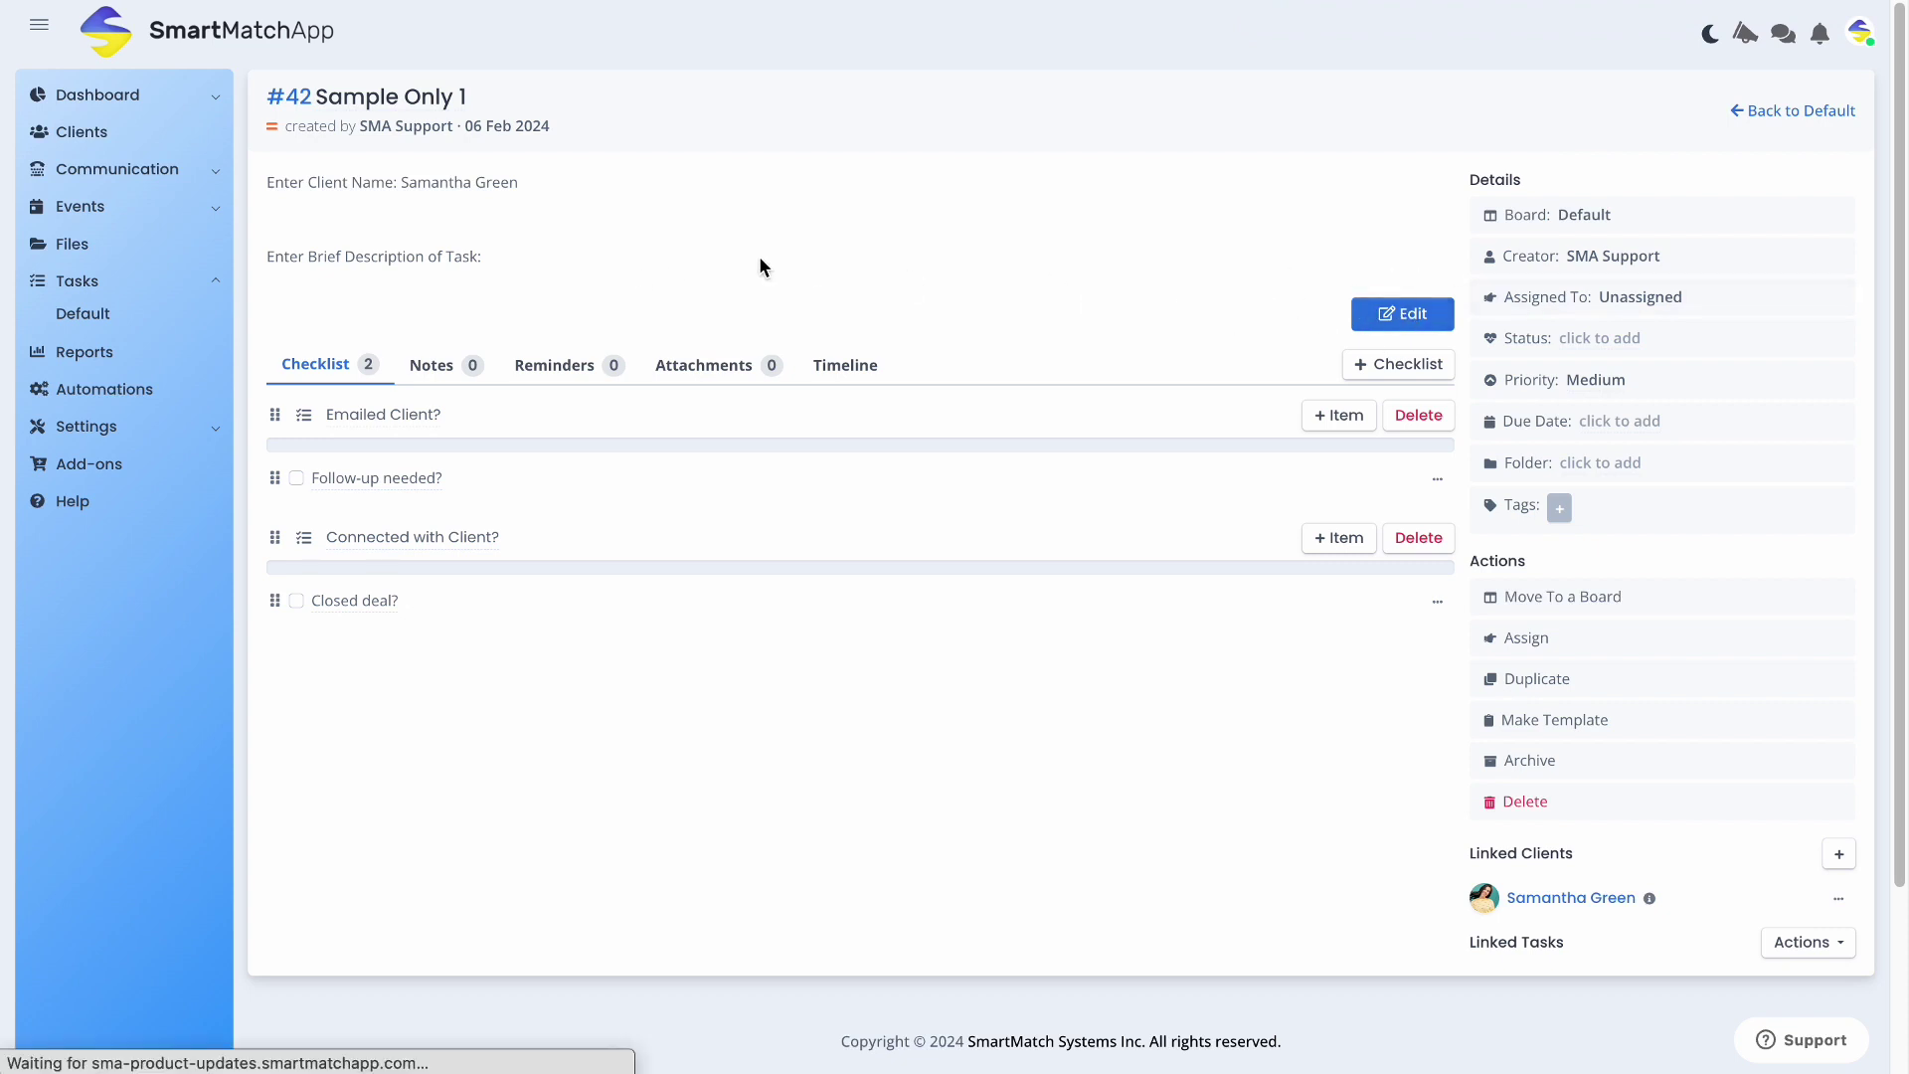
key(Return)
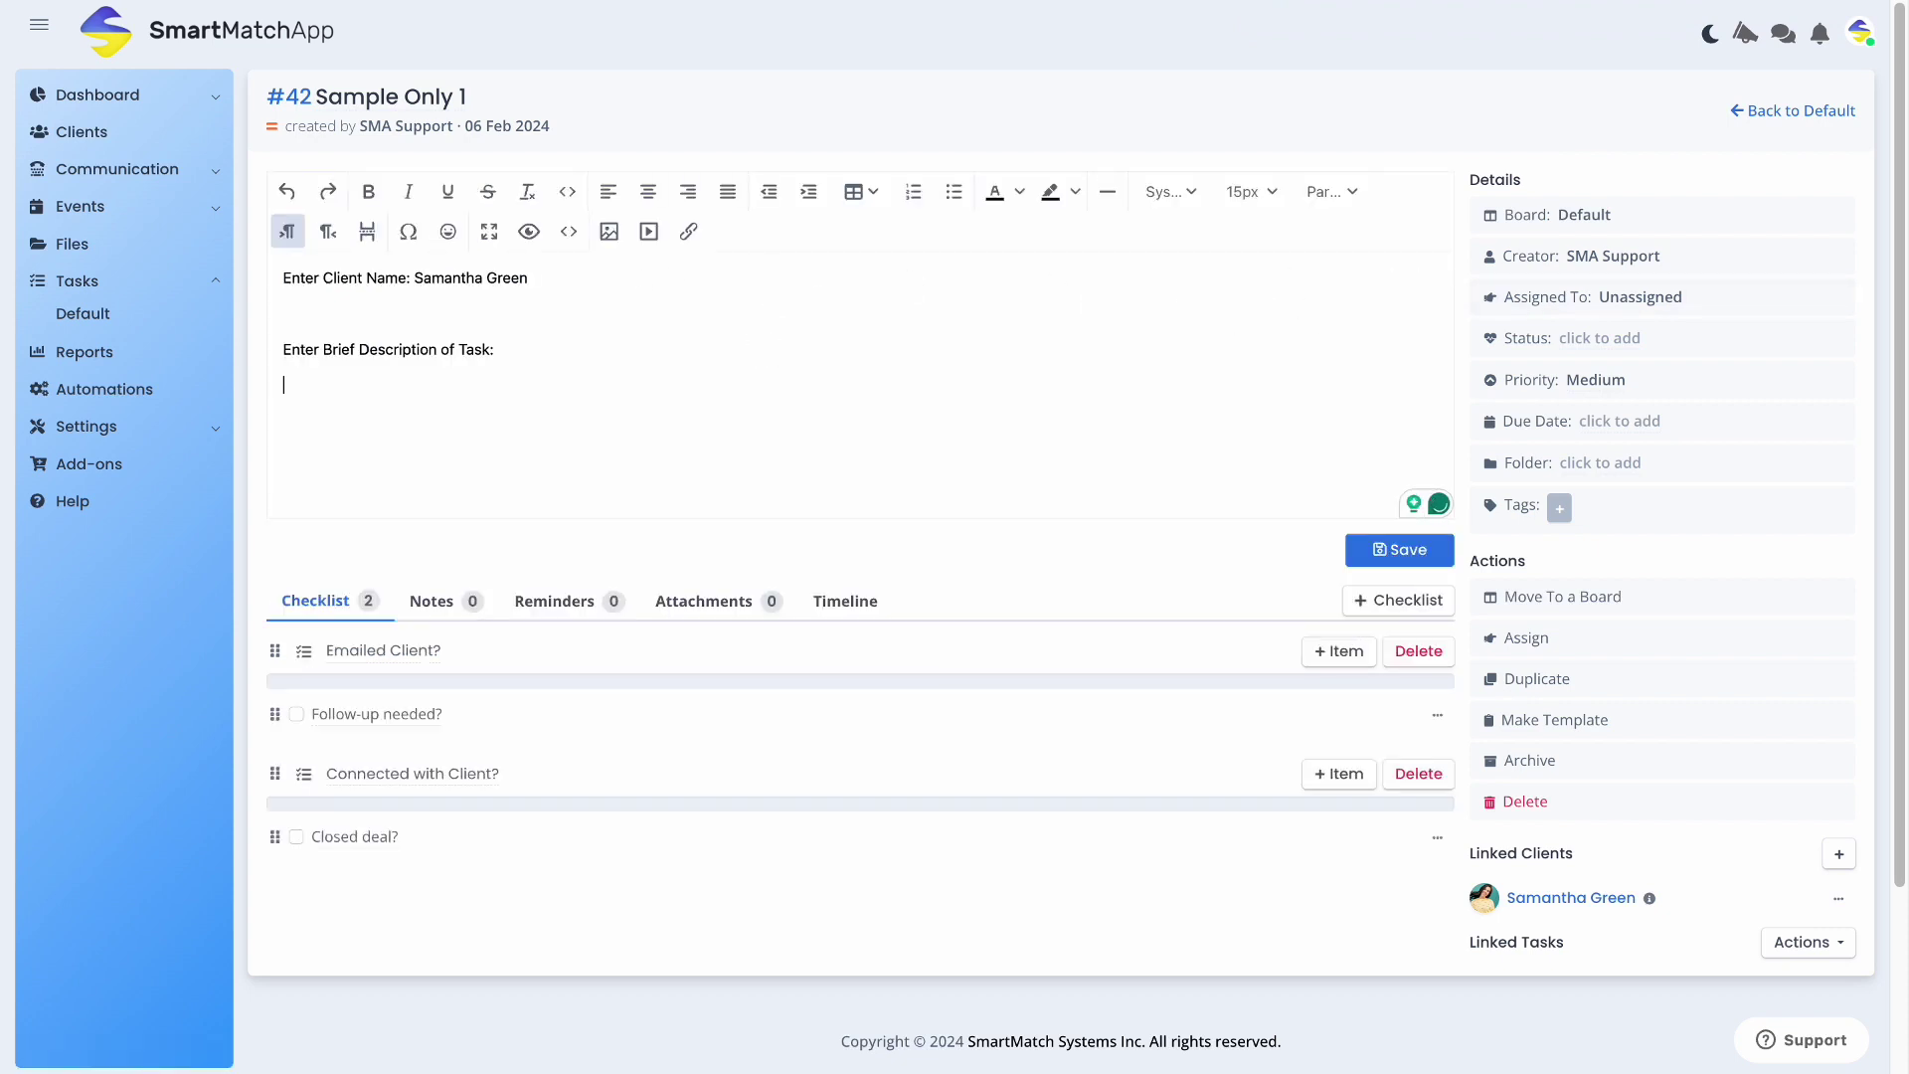
text(Need to connect with her and confirm photoshoot wi)
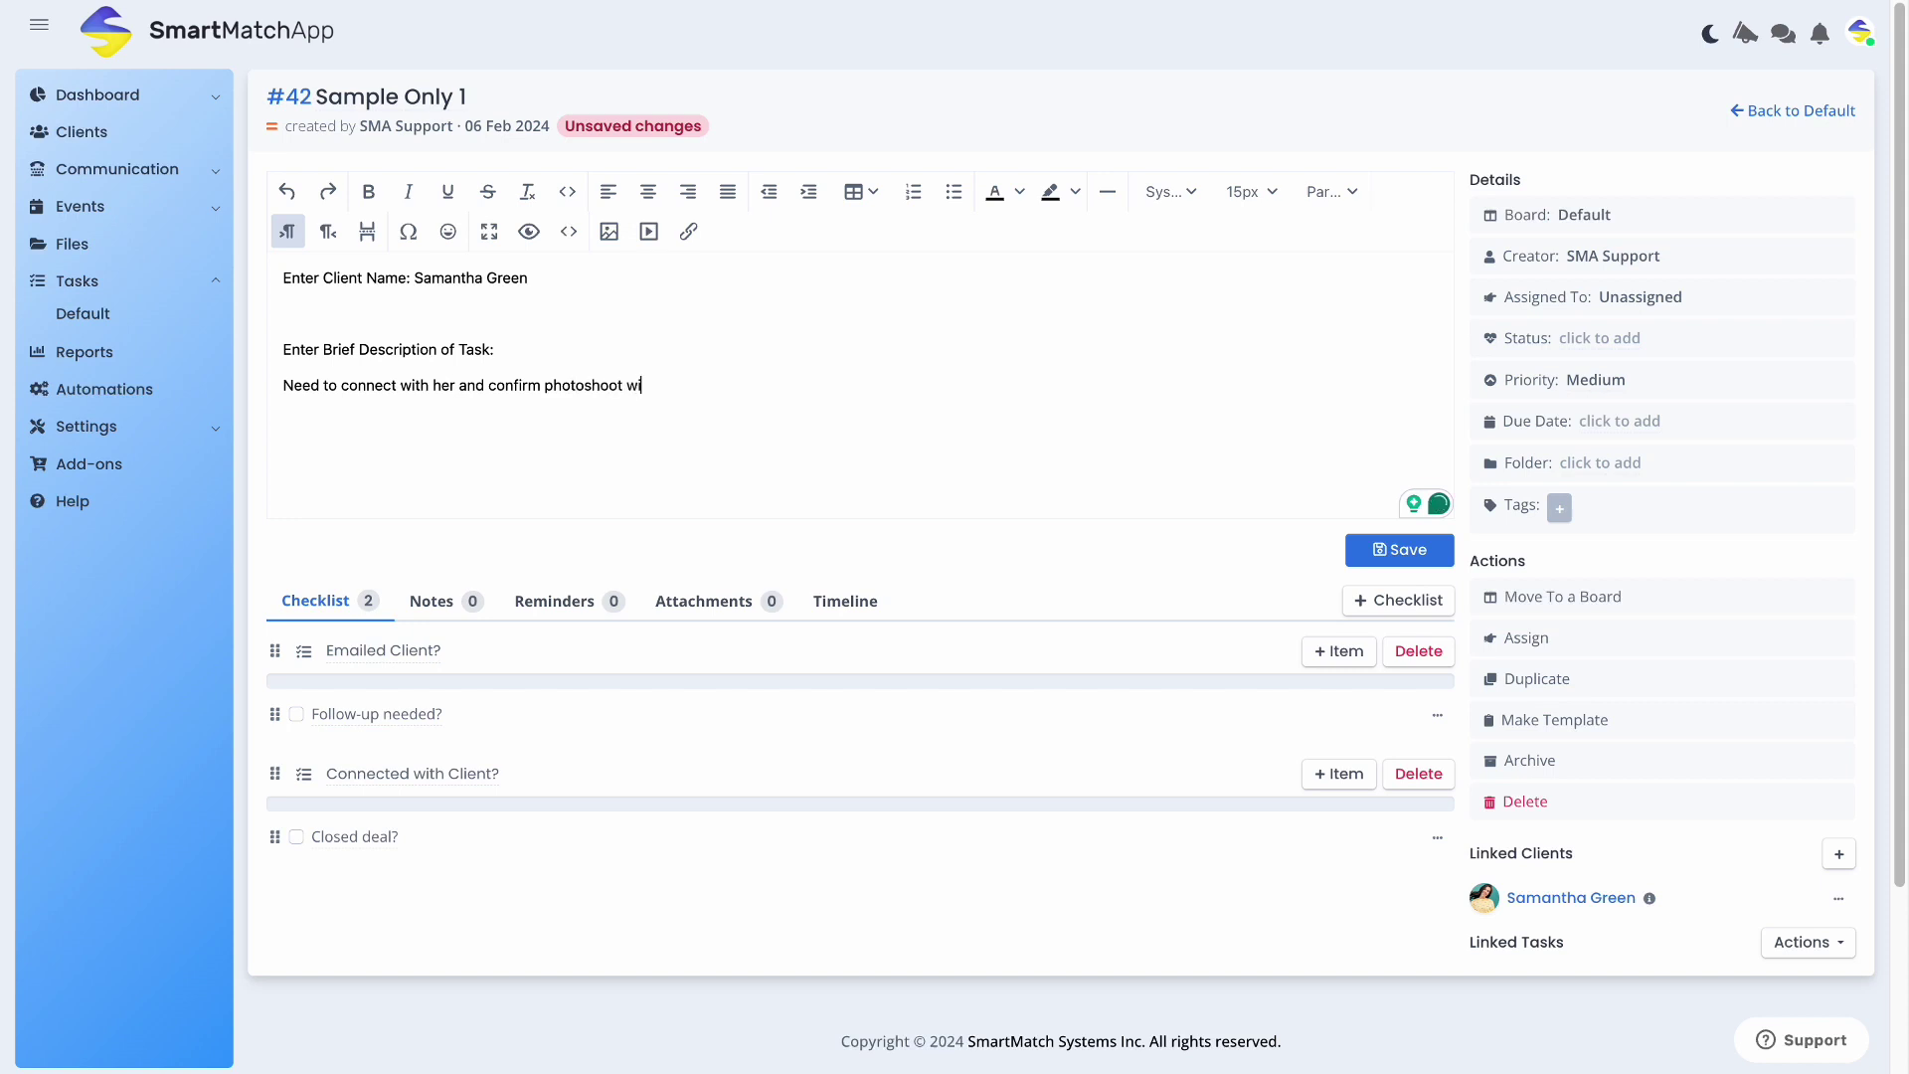
text(th client.)
click(1375, 551)
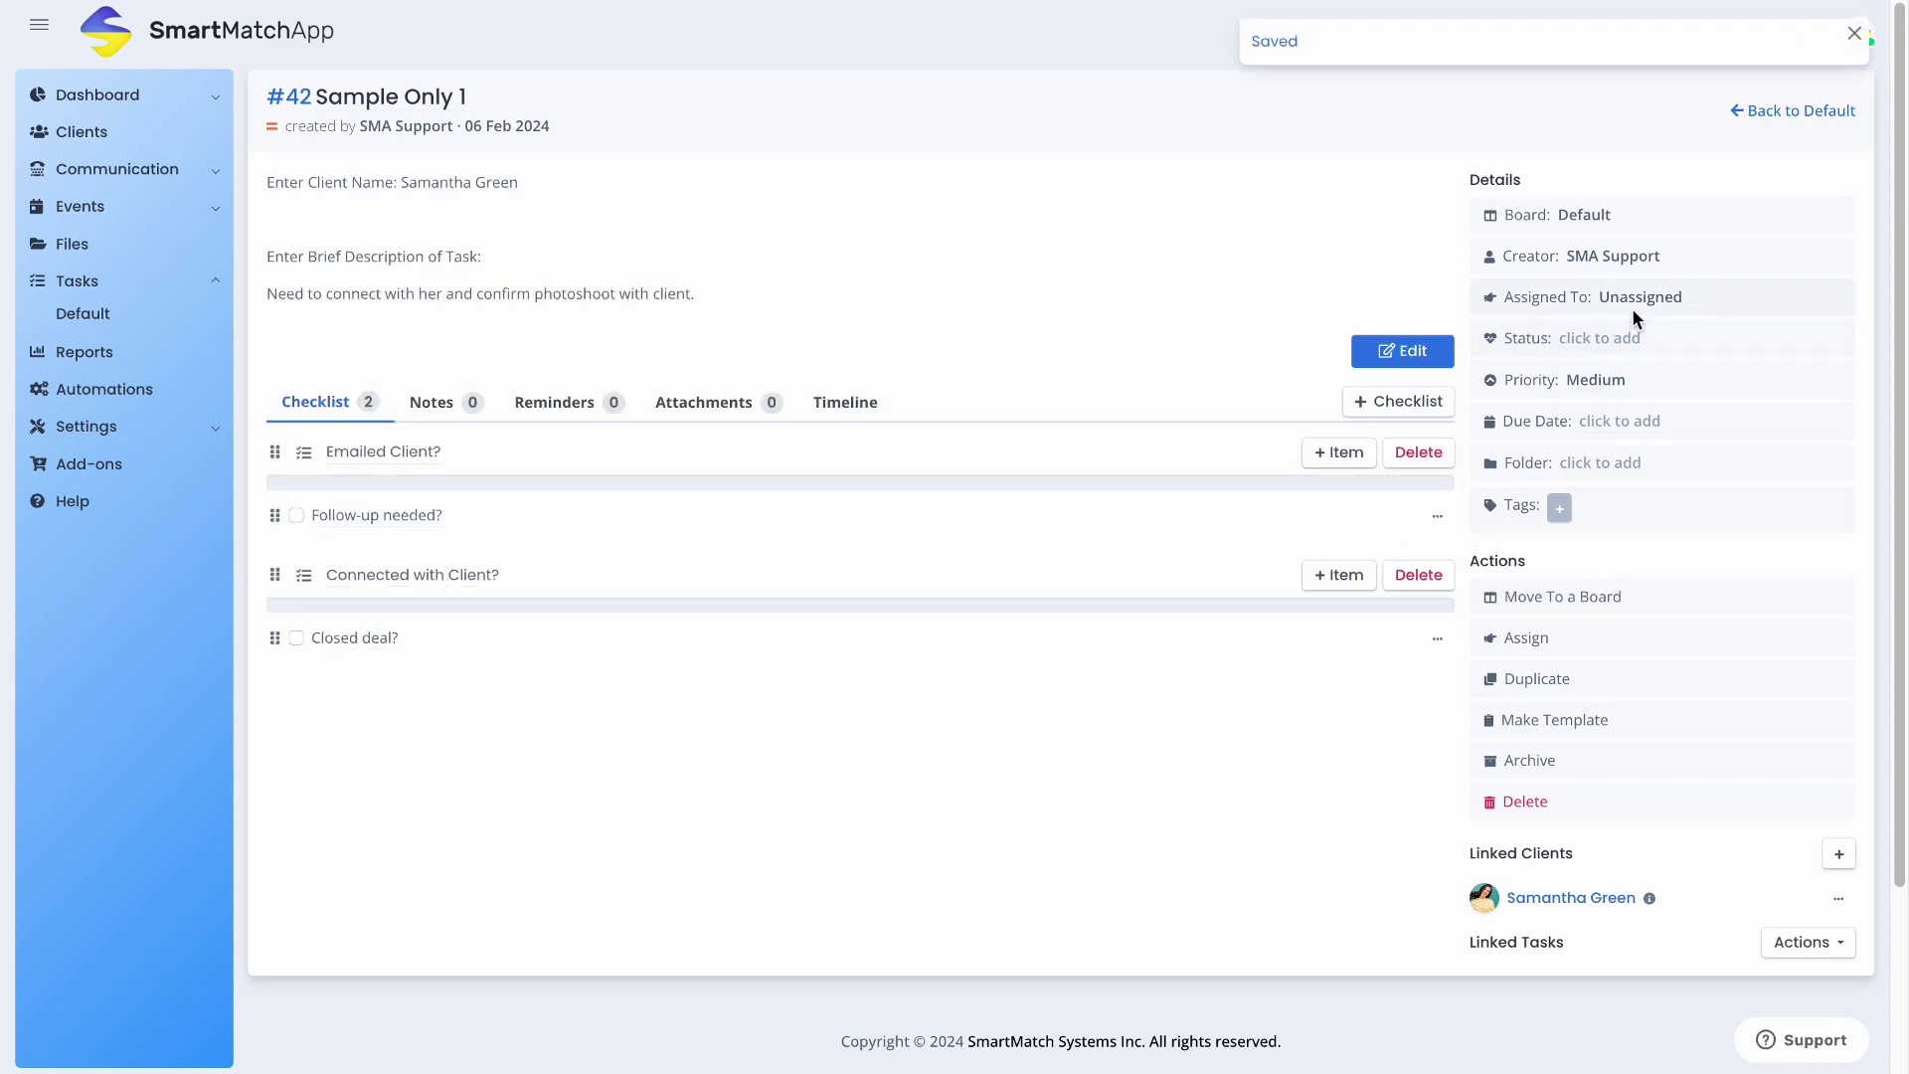
Assign task #42 to SMA Product Updates
click(1554, 636)
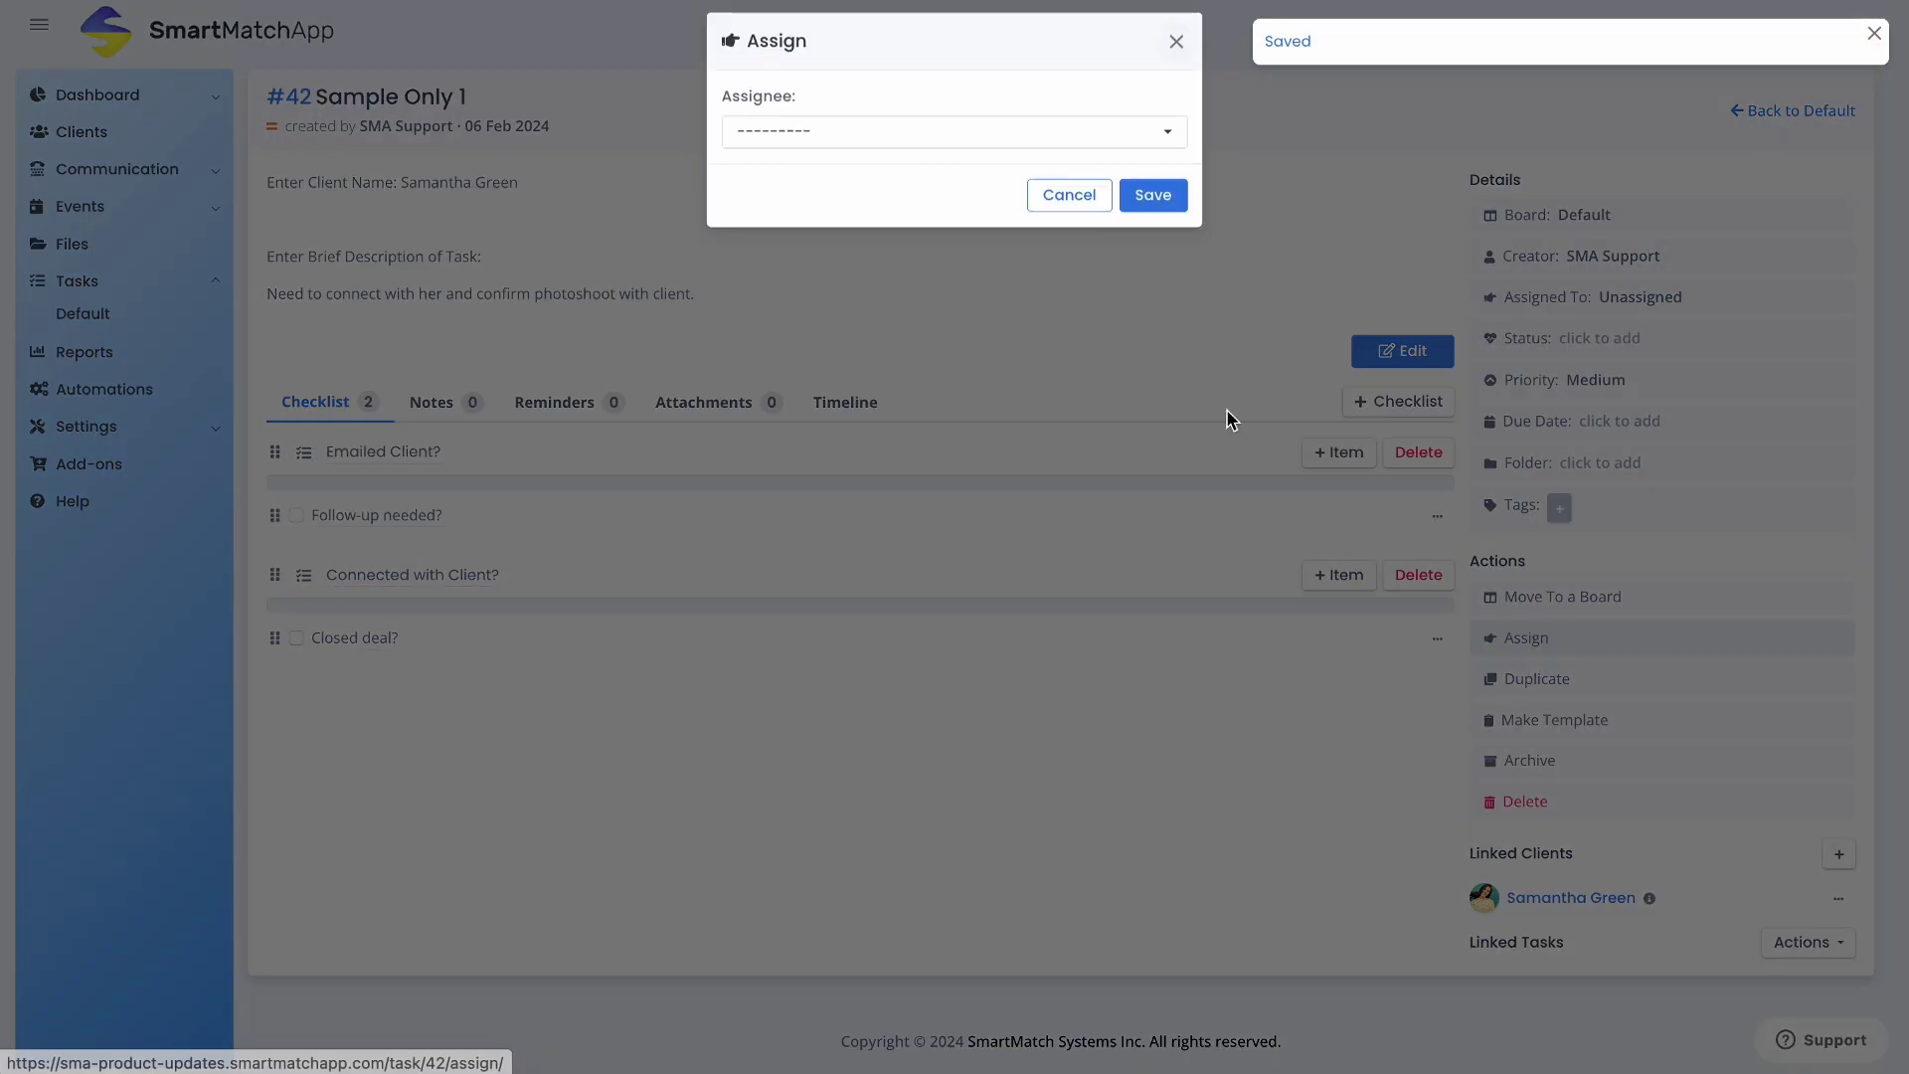
click(993, 145)
click(982, 211)
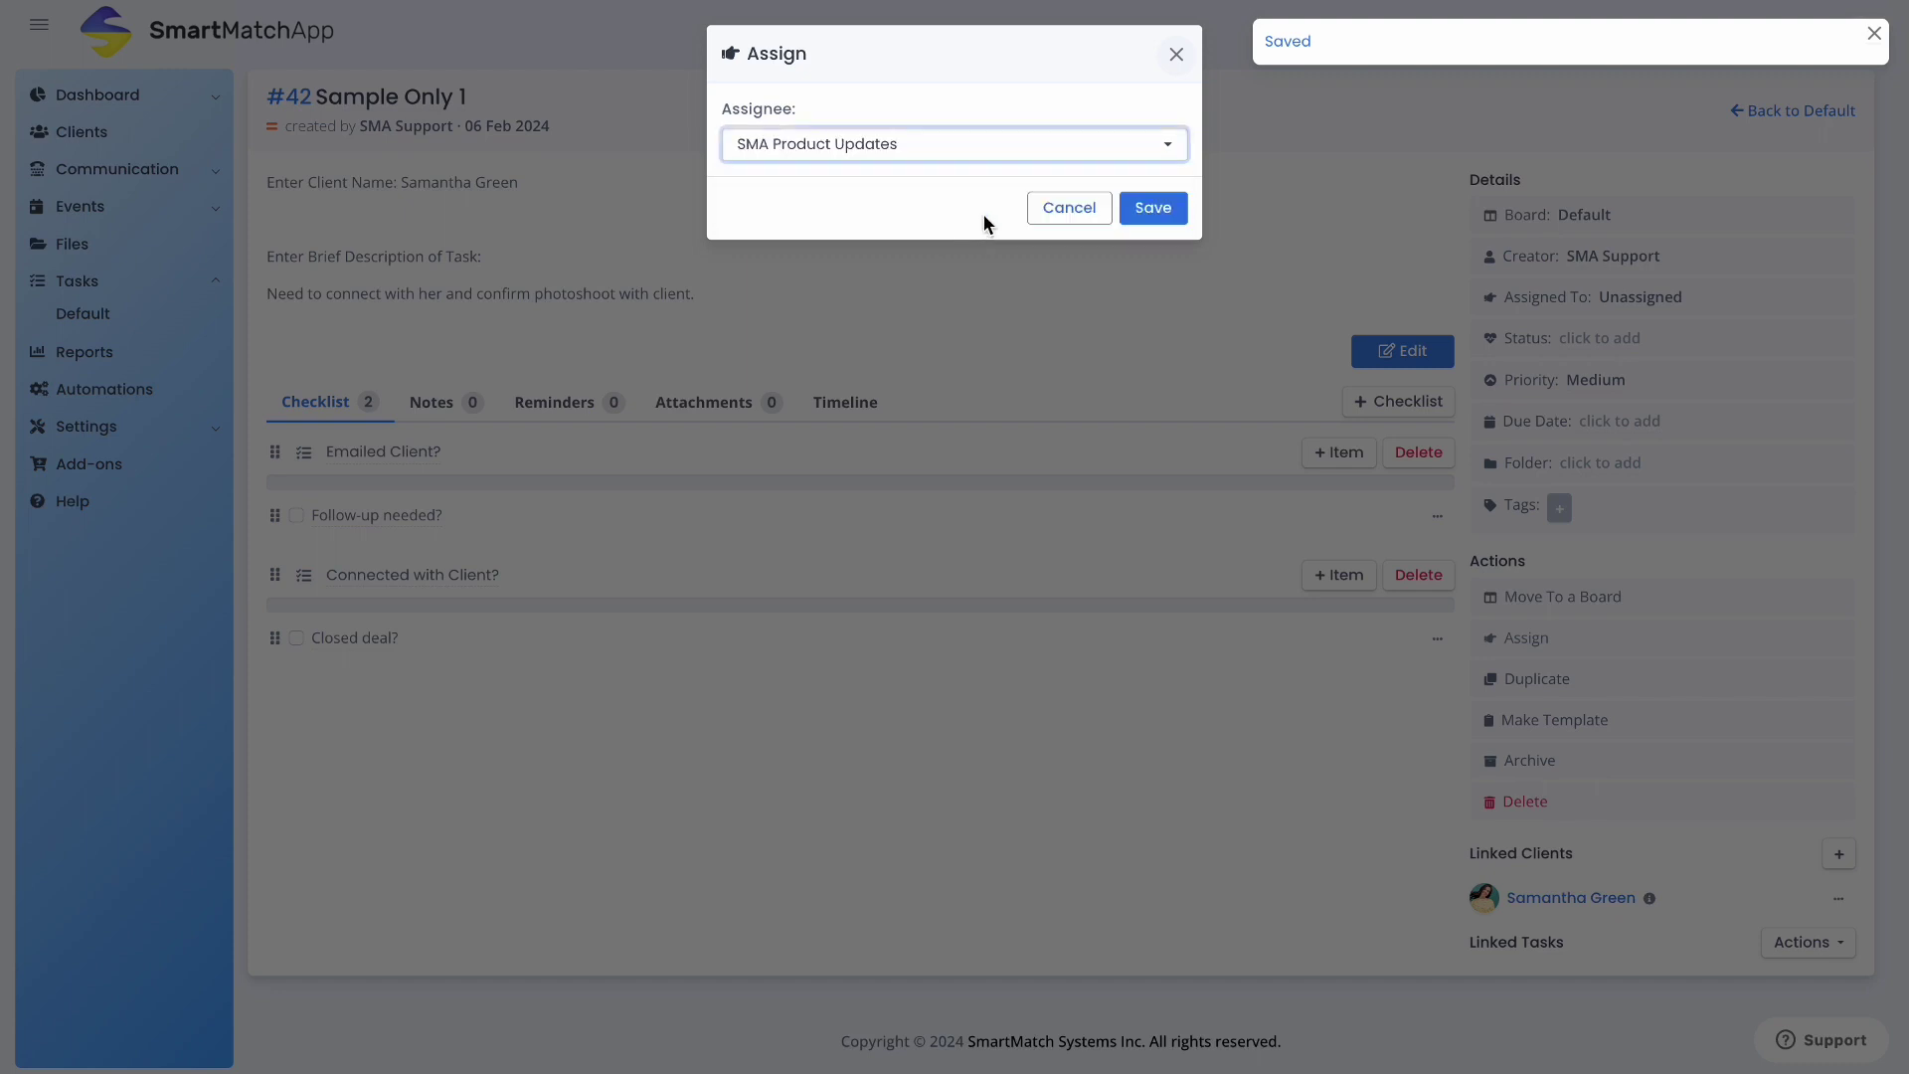
click(1152, 207)
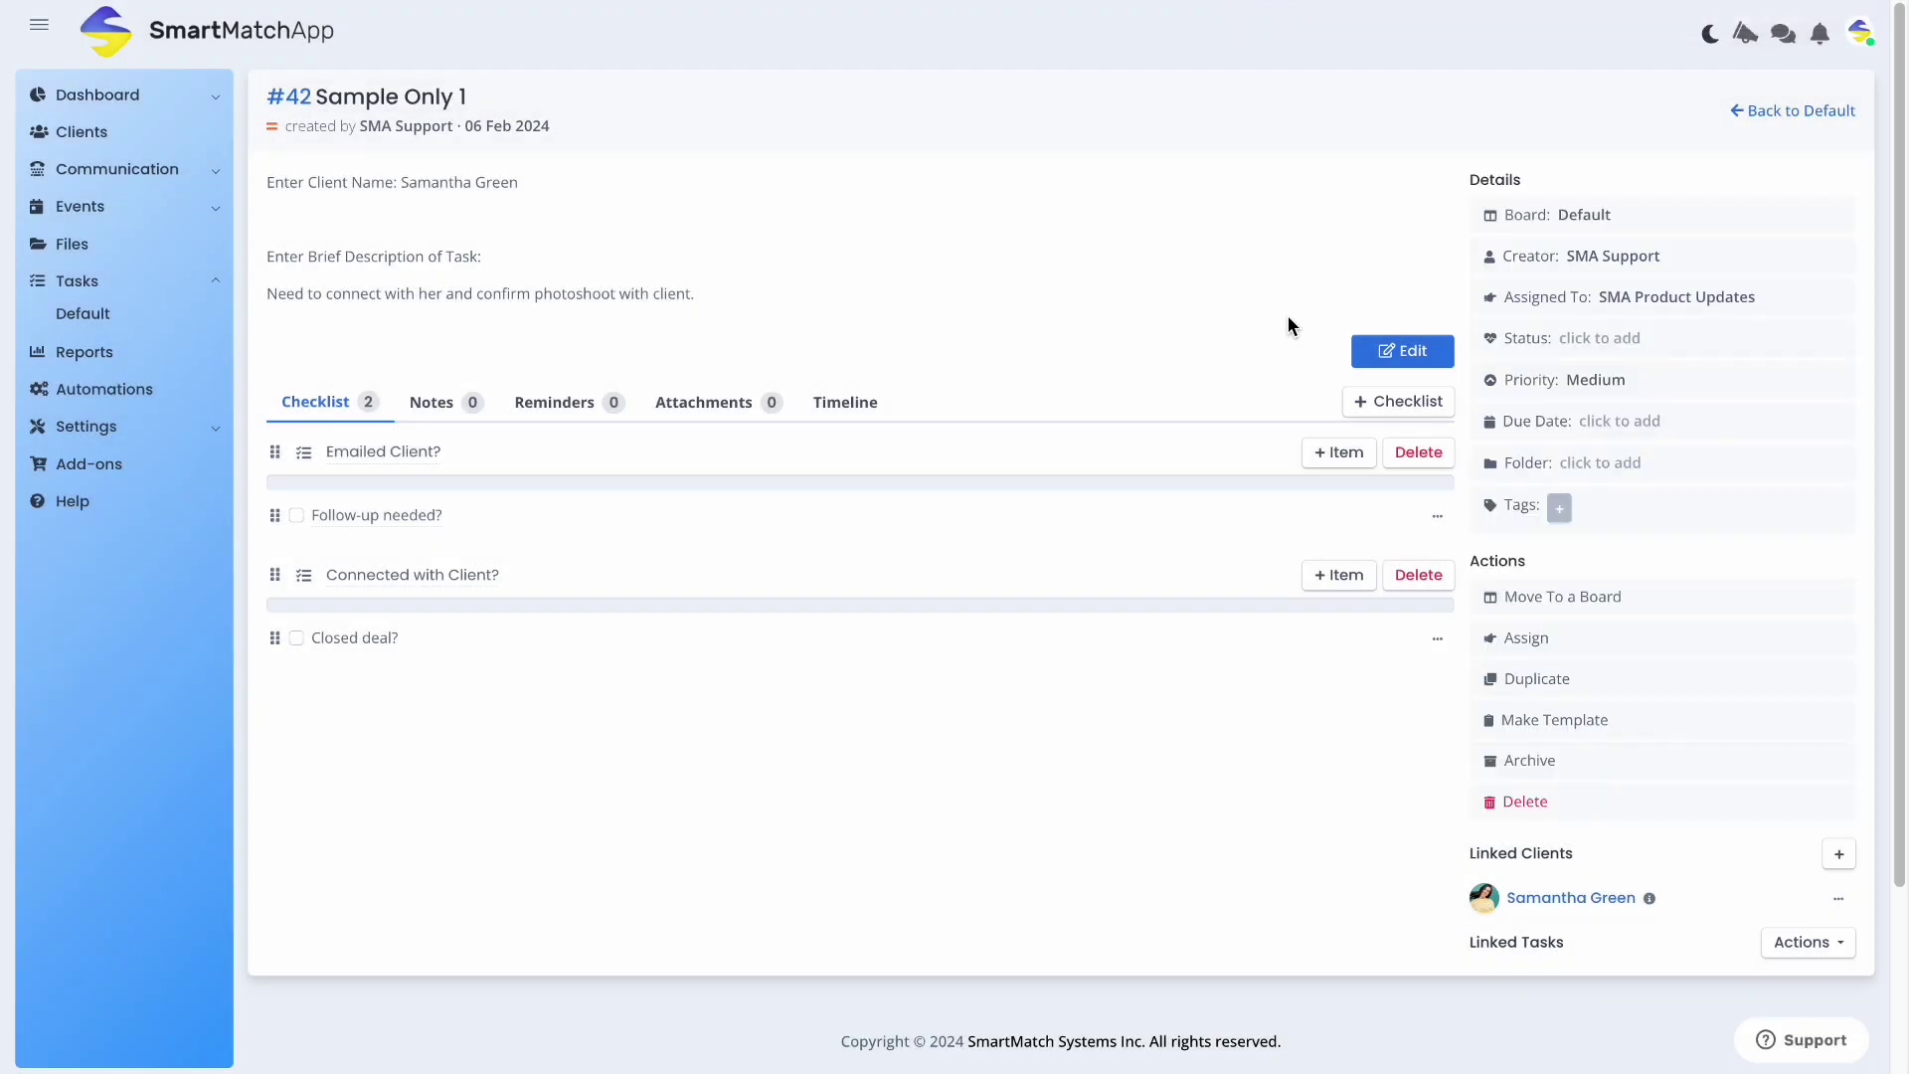
Set the task's due date to February 29, 2024
click(1596, 420)
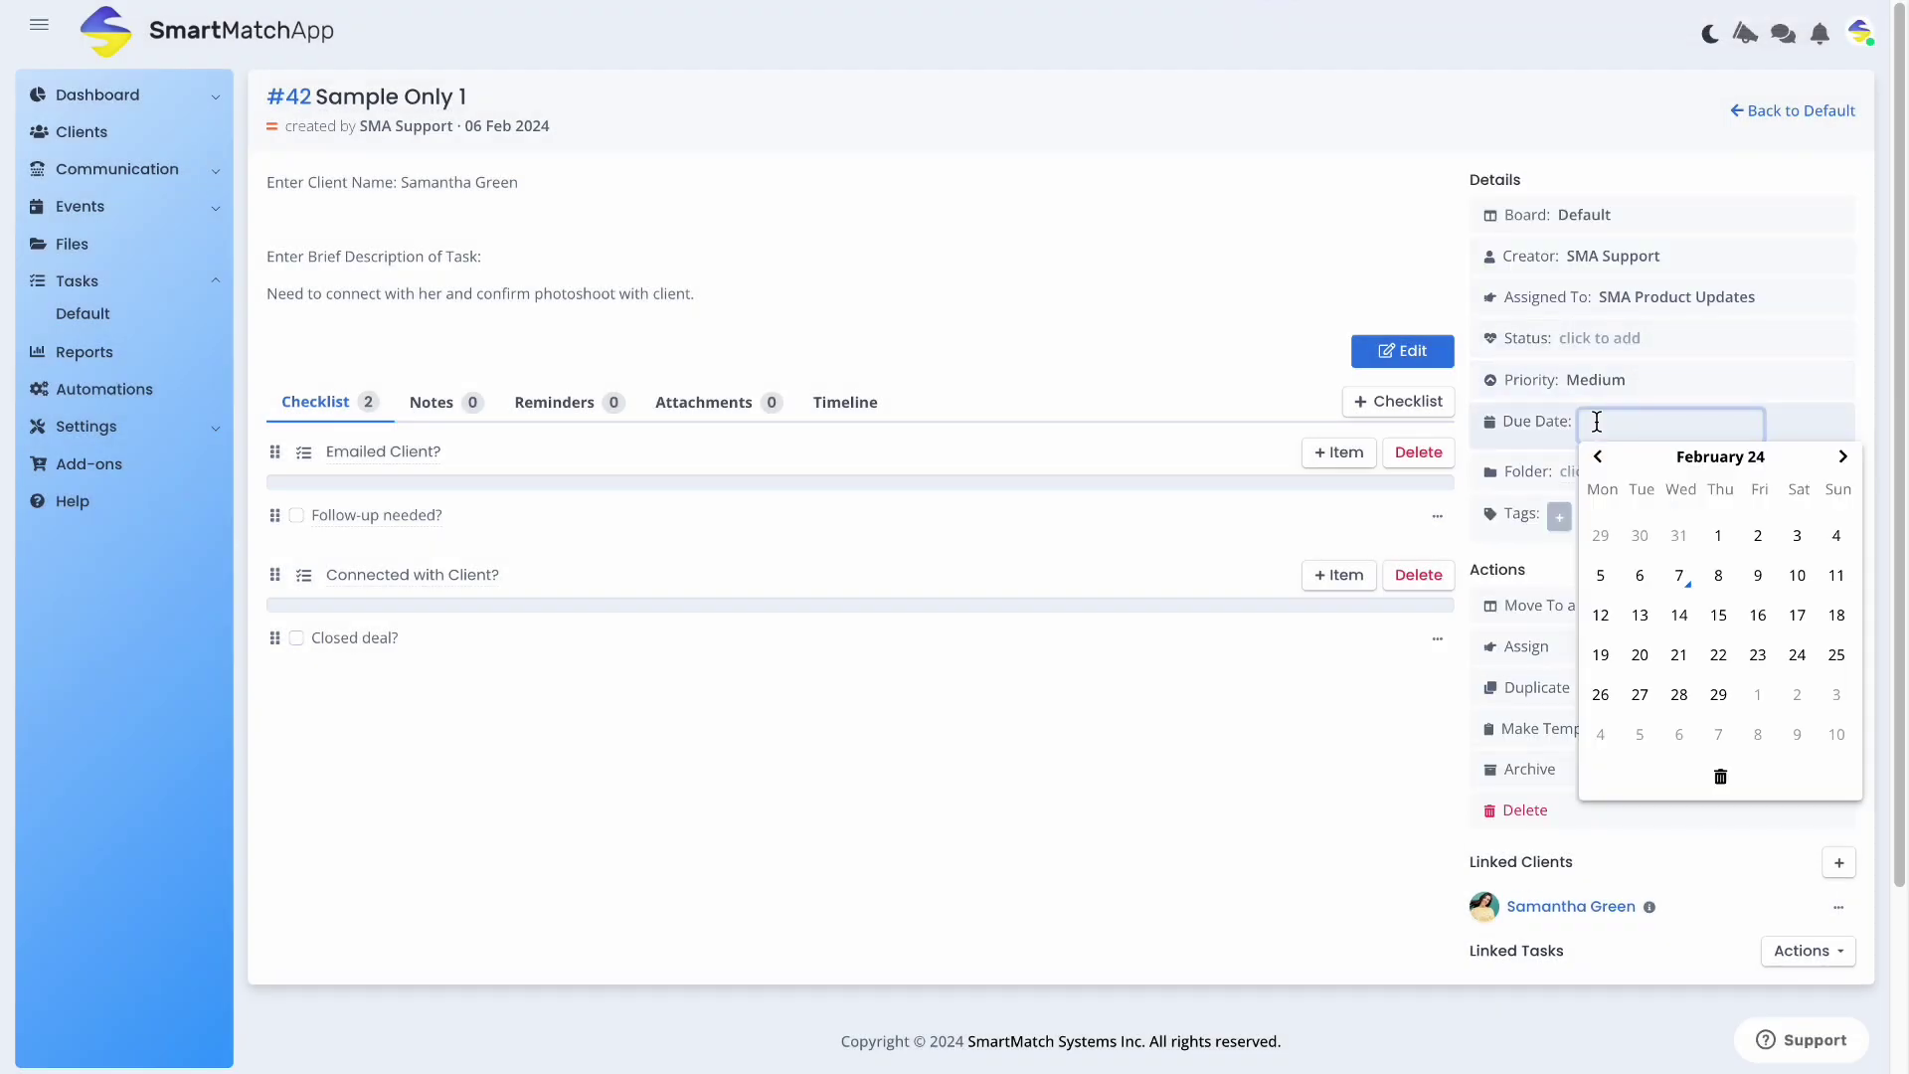
click(1707, 698)
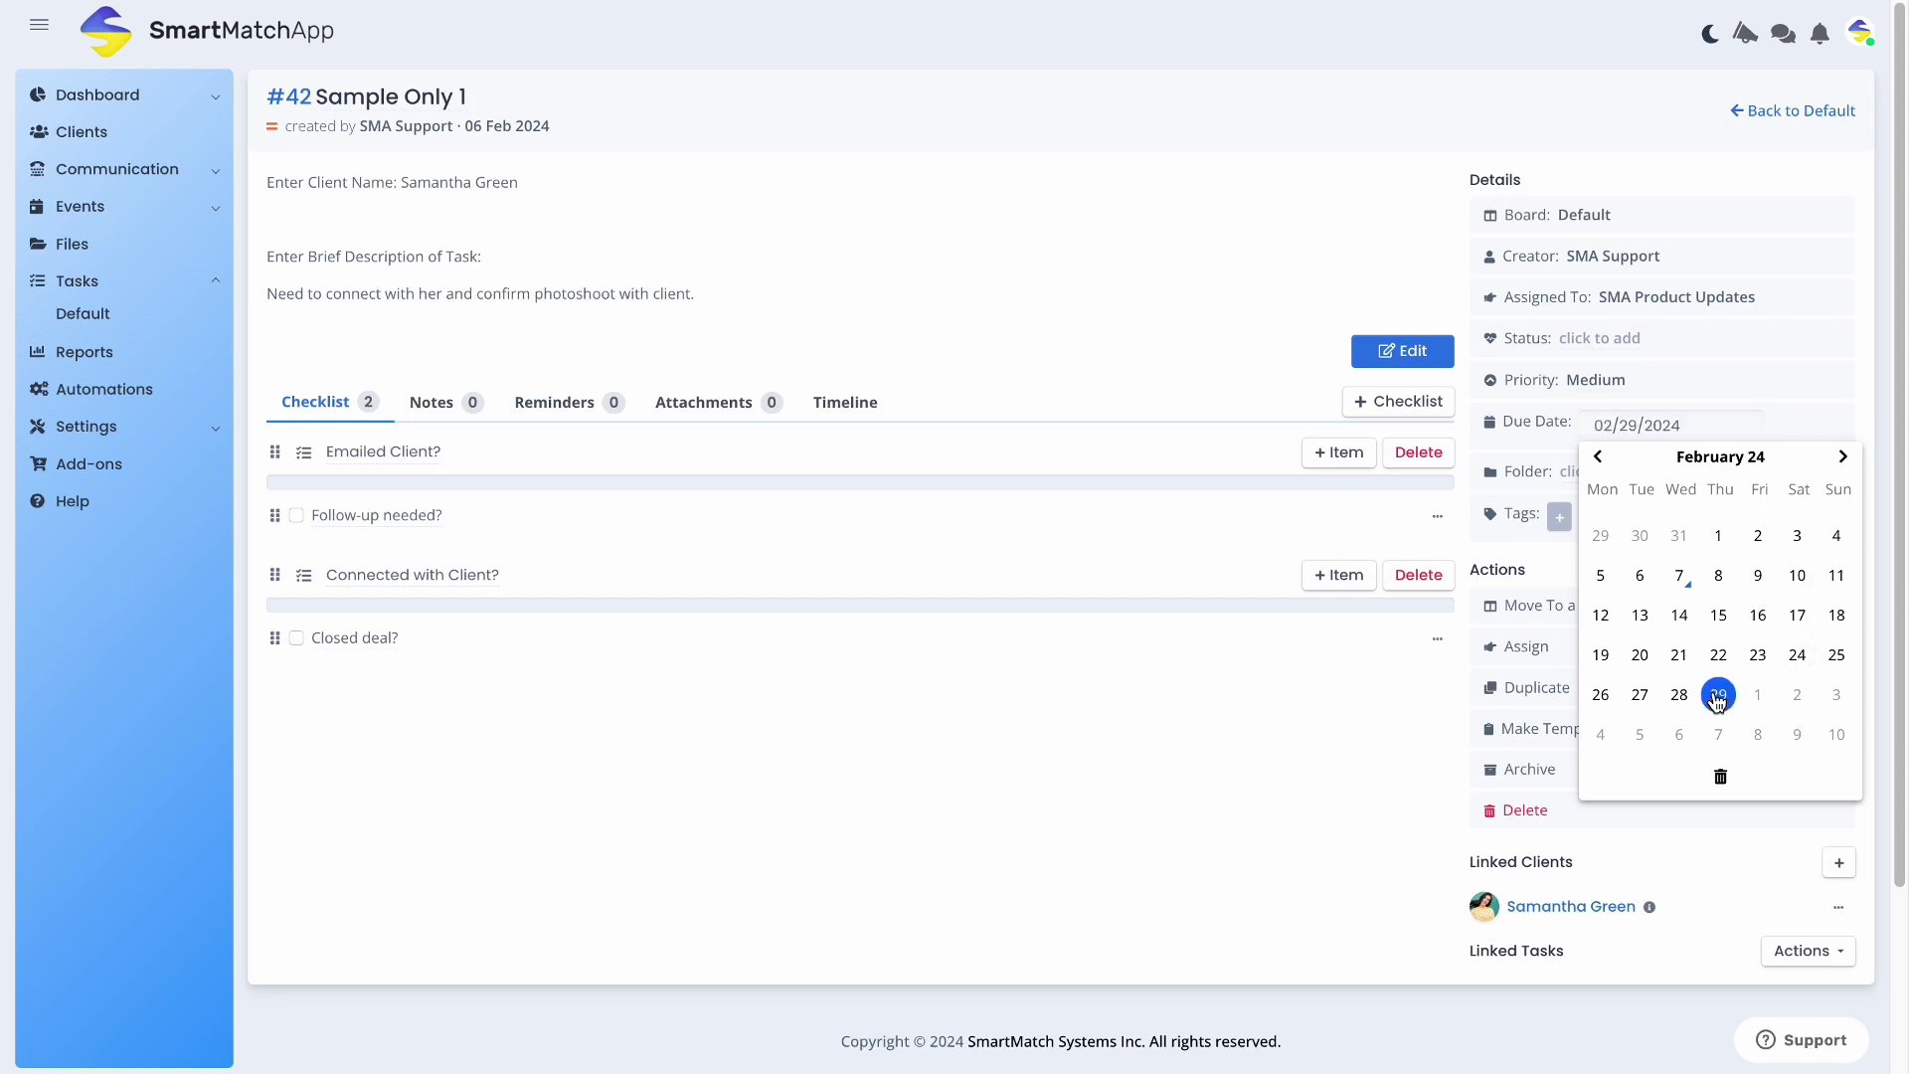
click(1669, 157)
Add the Research Required, Easy Task and ASAP tags, then go back to the Default board
click(1560, 508)
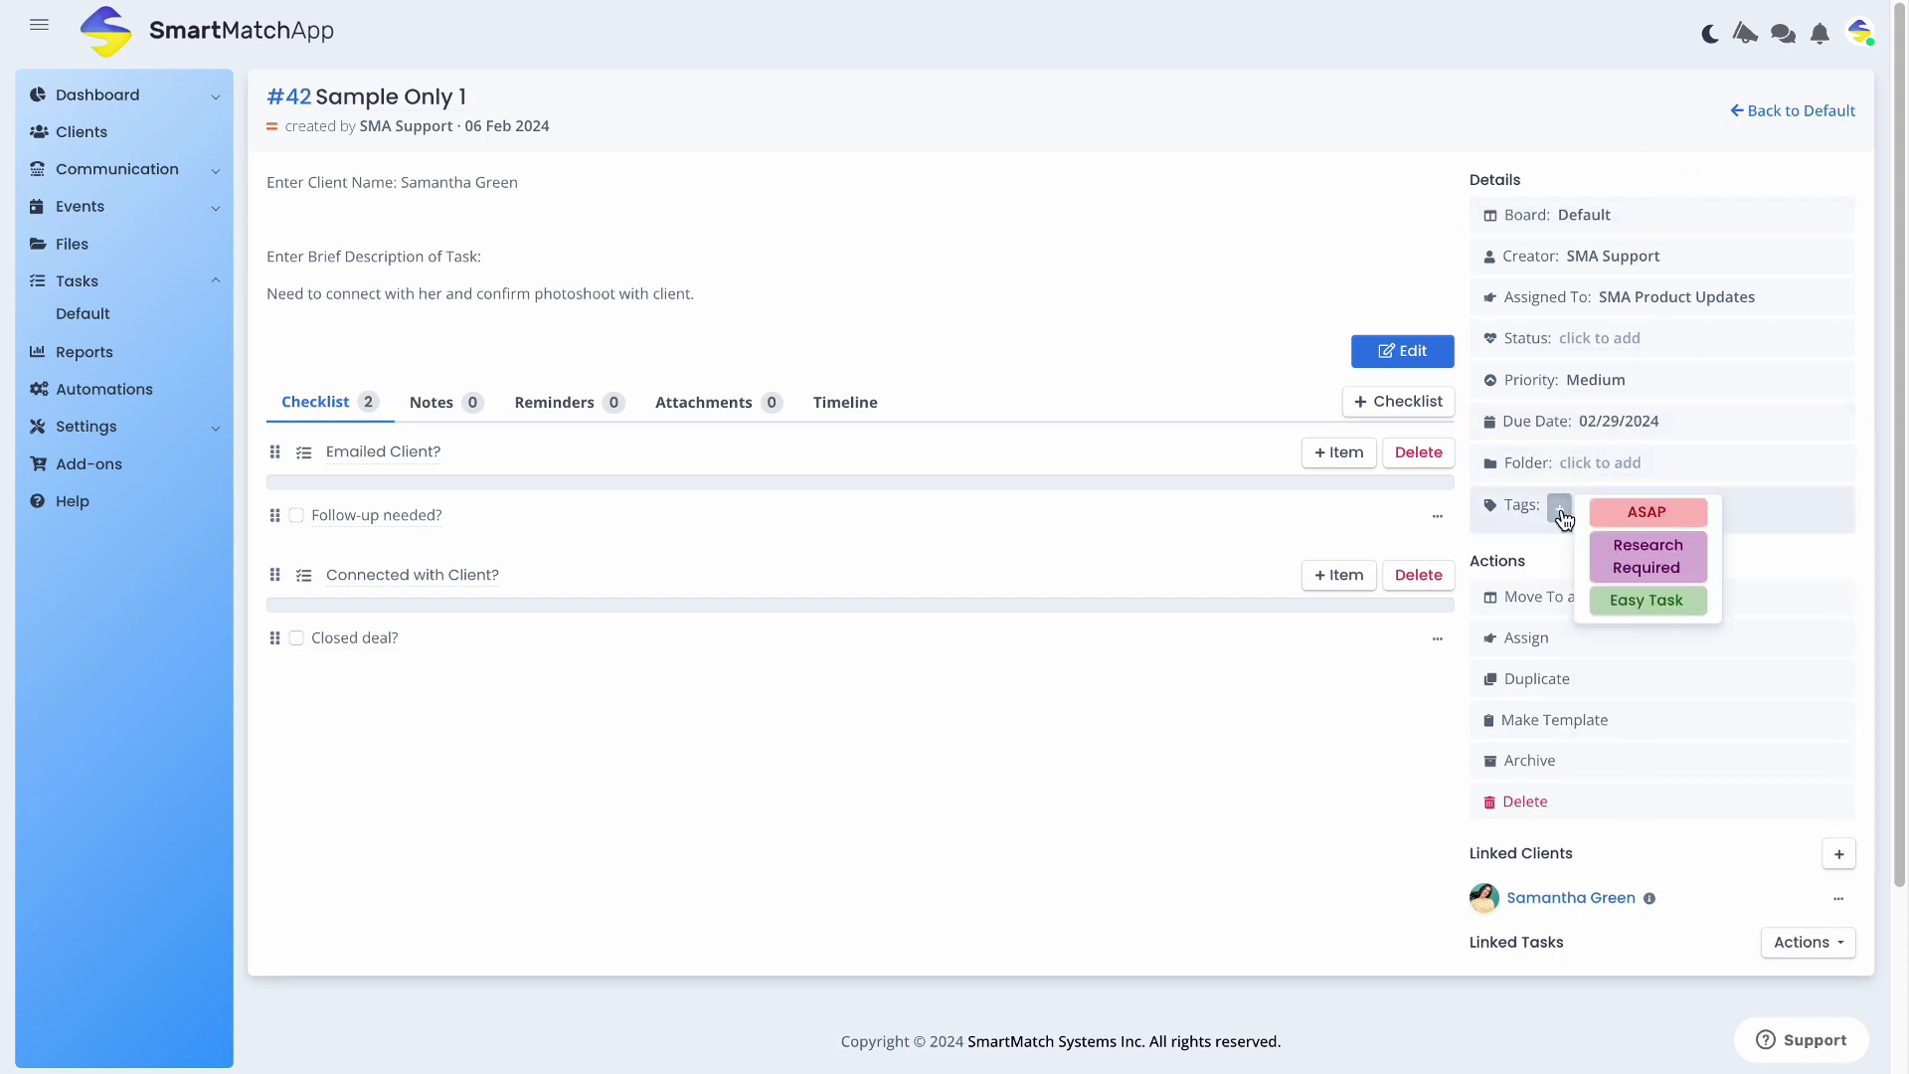
click(1654, 567)
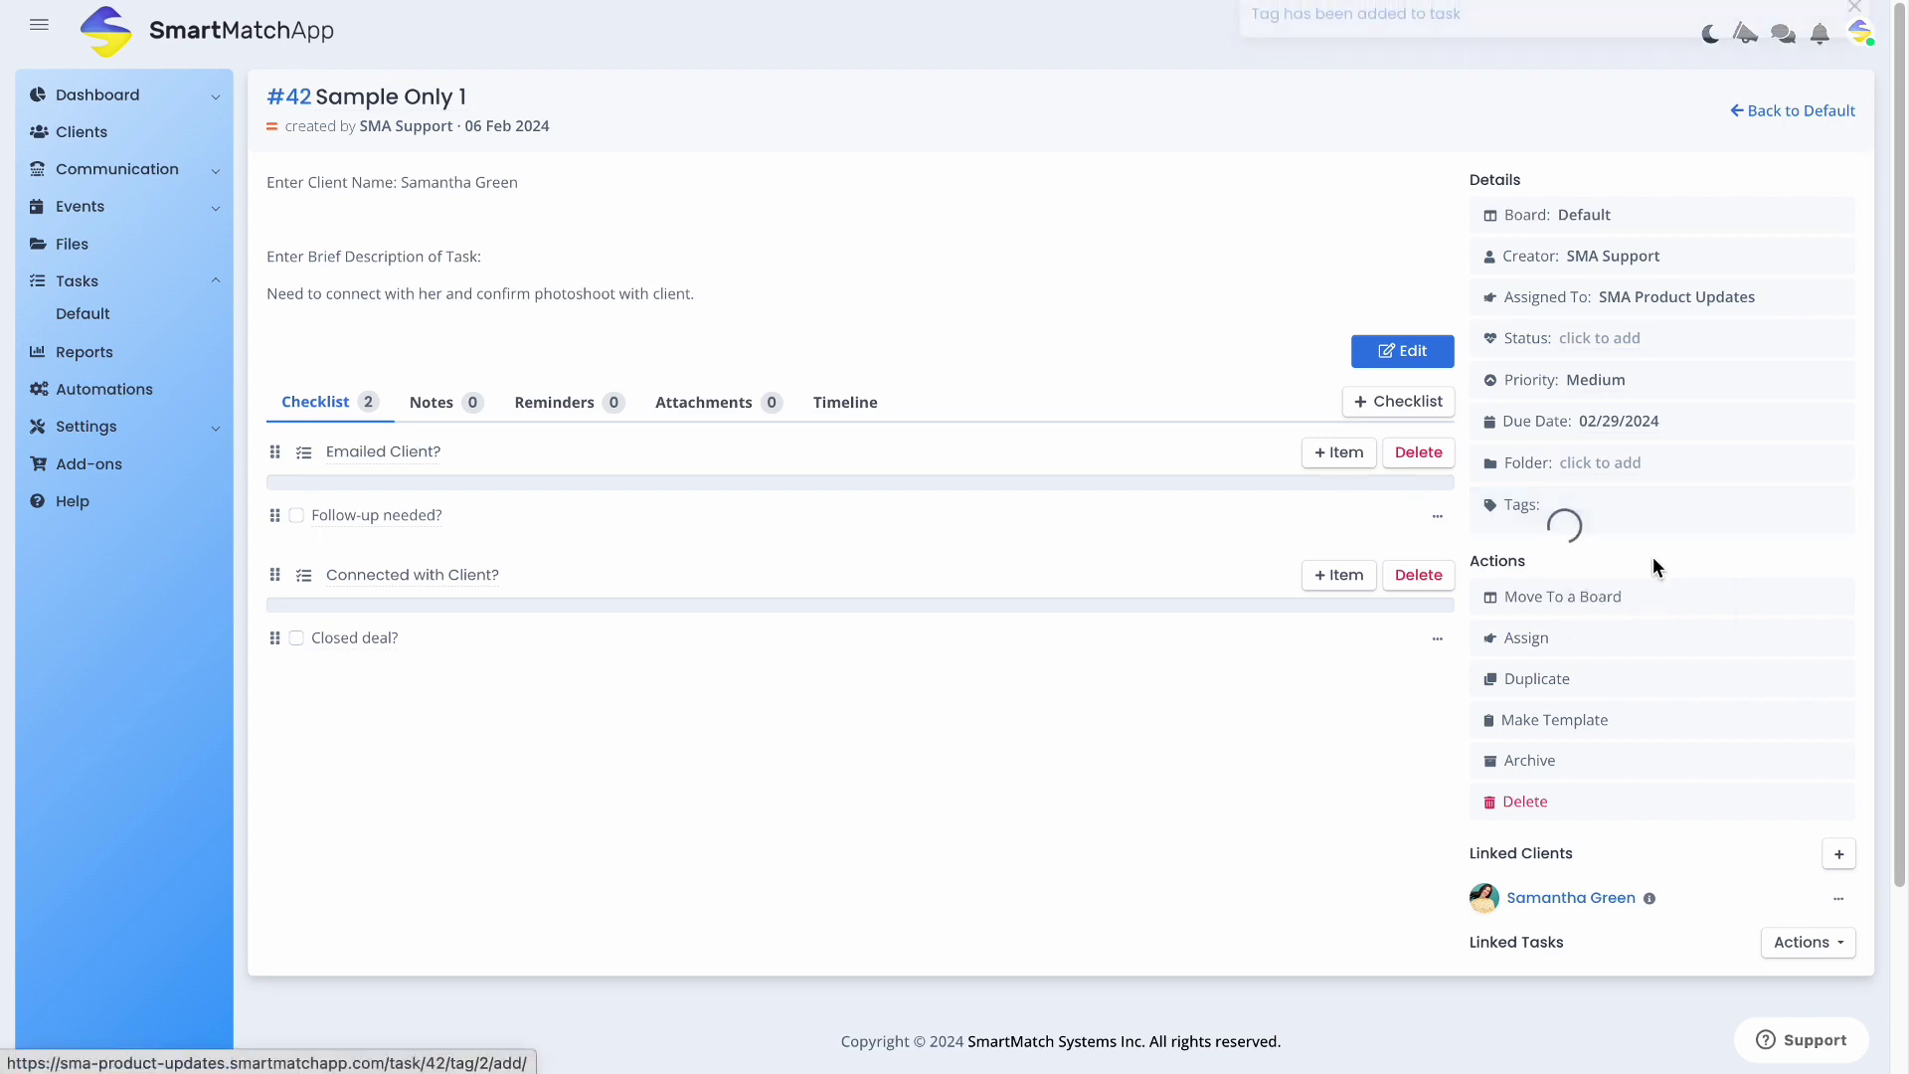
click(1727, 521)
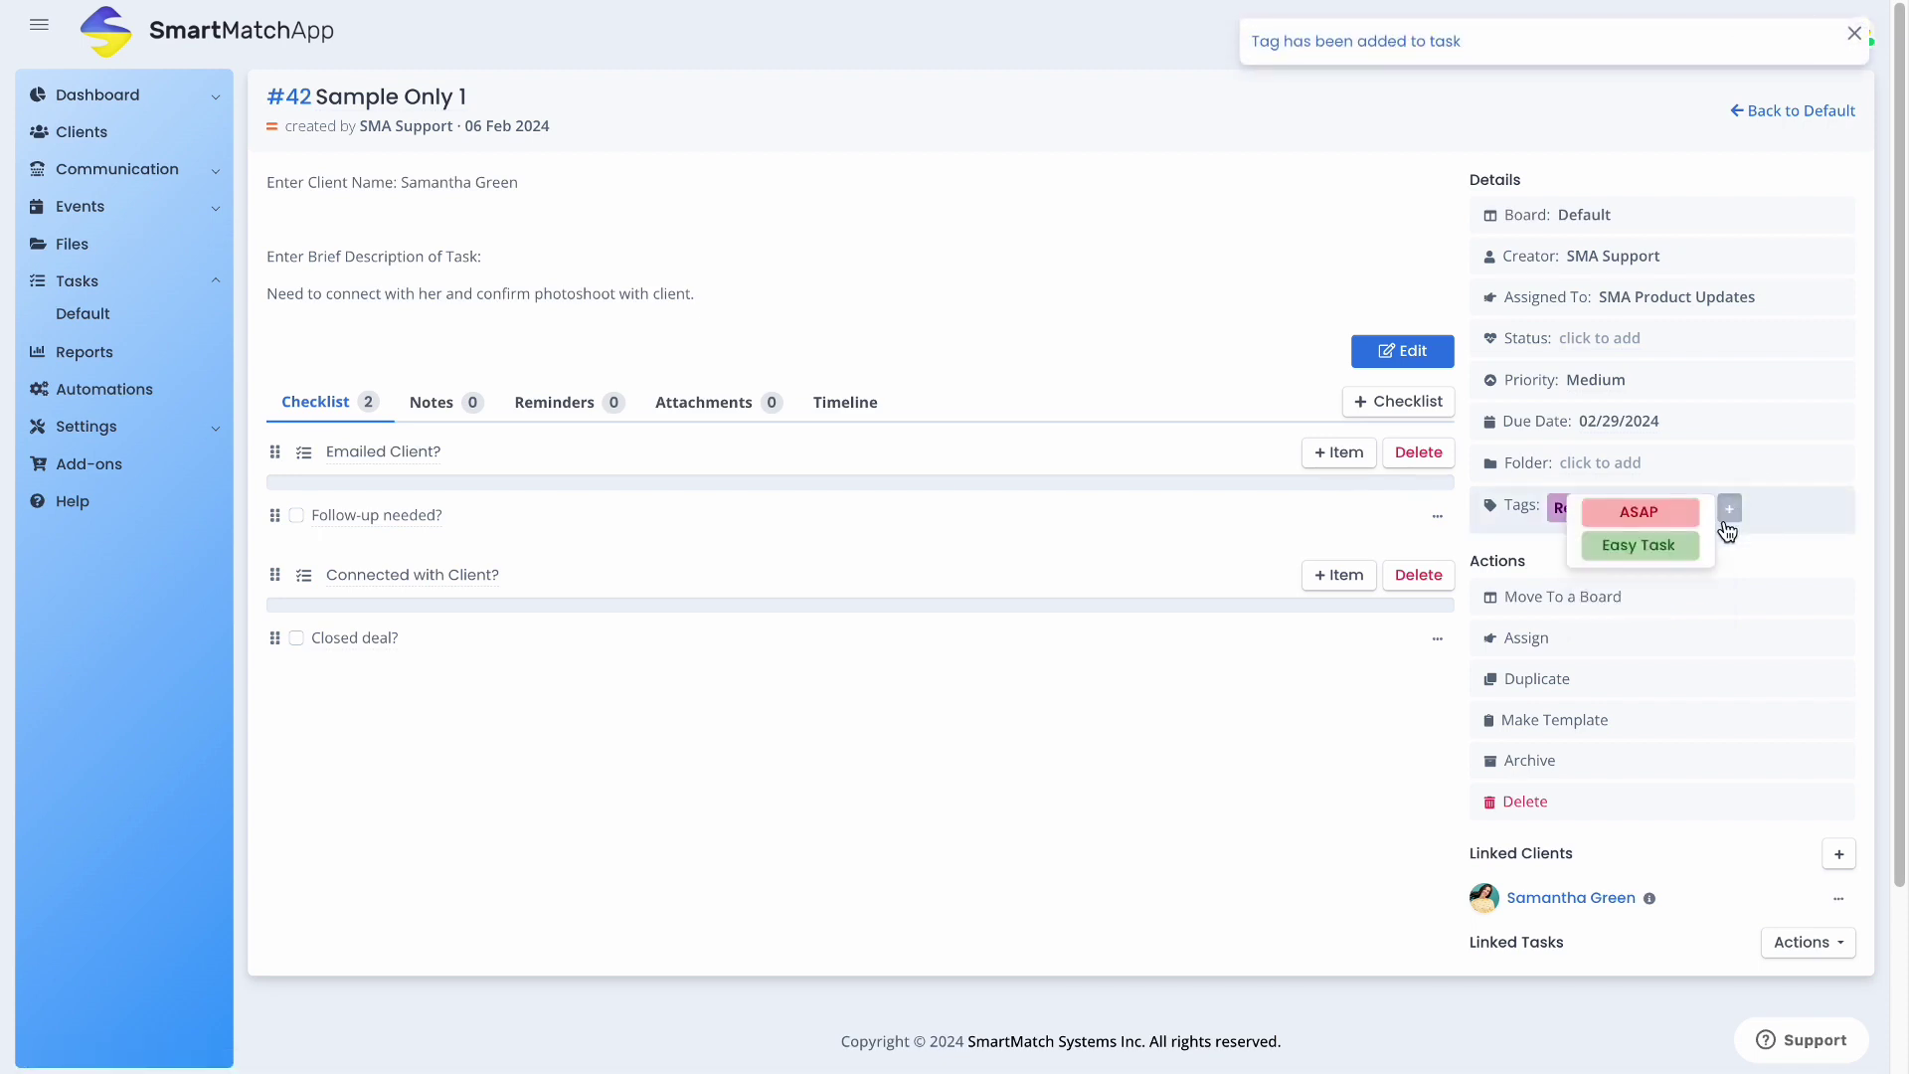
click(1675, 554)
click(1559, 534)
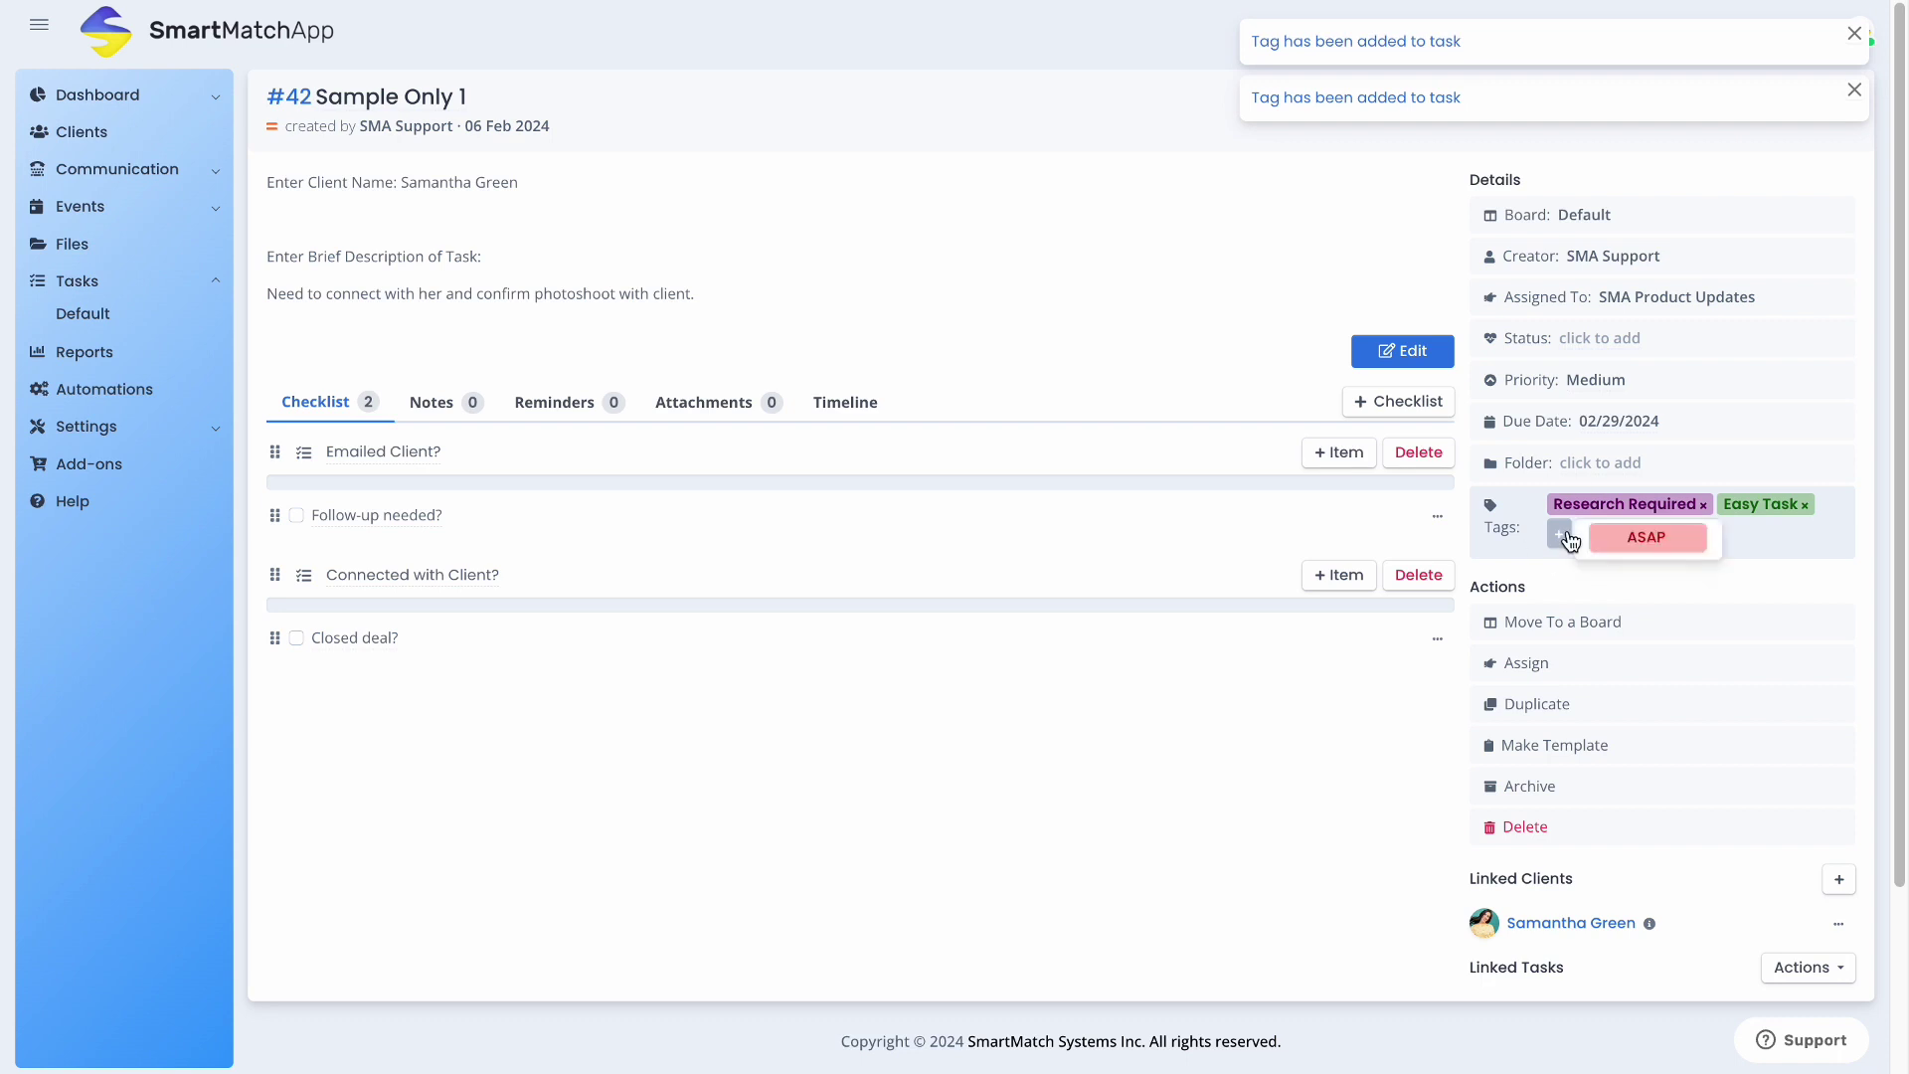
click(1631, 541)
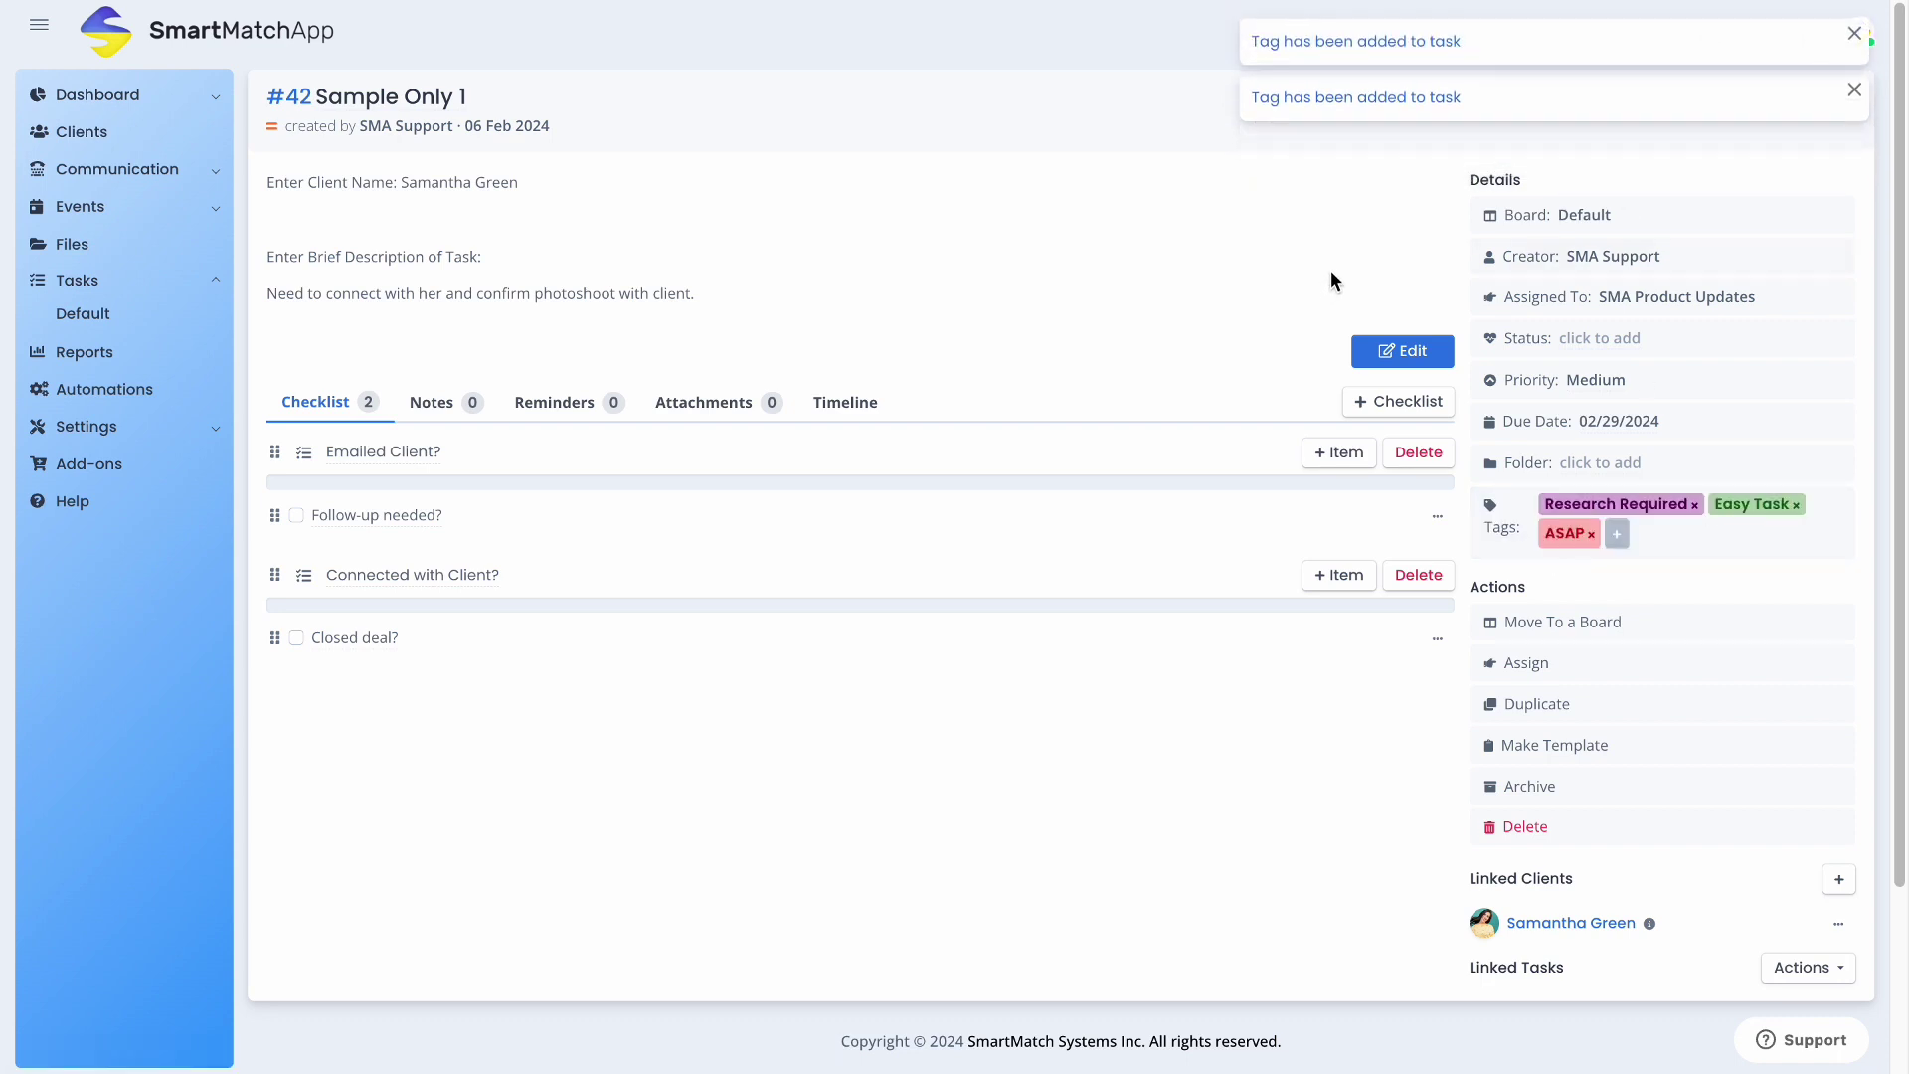
click(1832, 106)
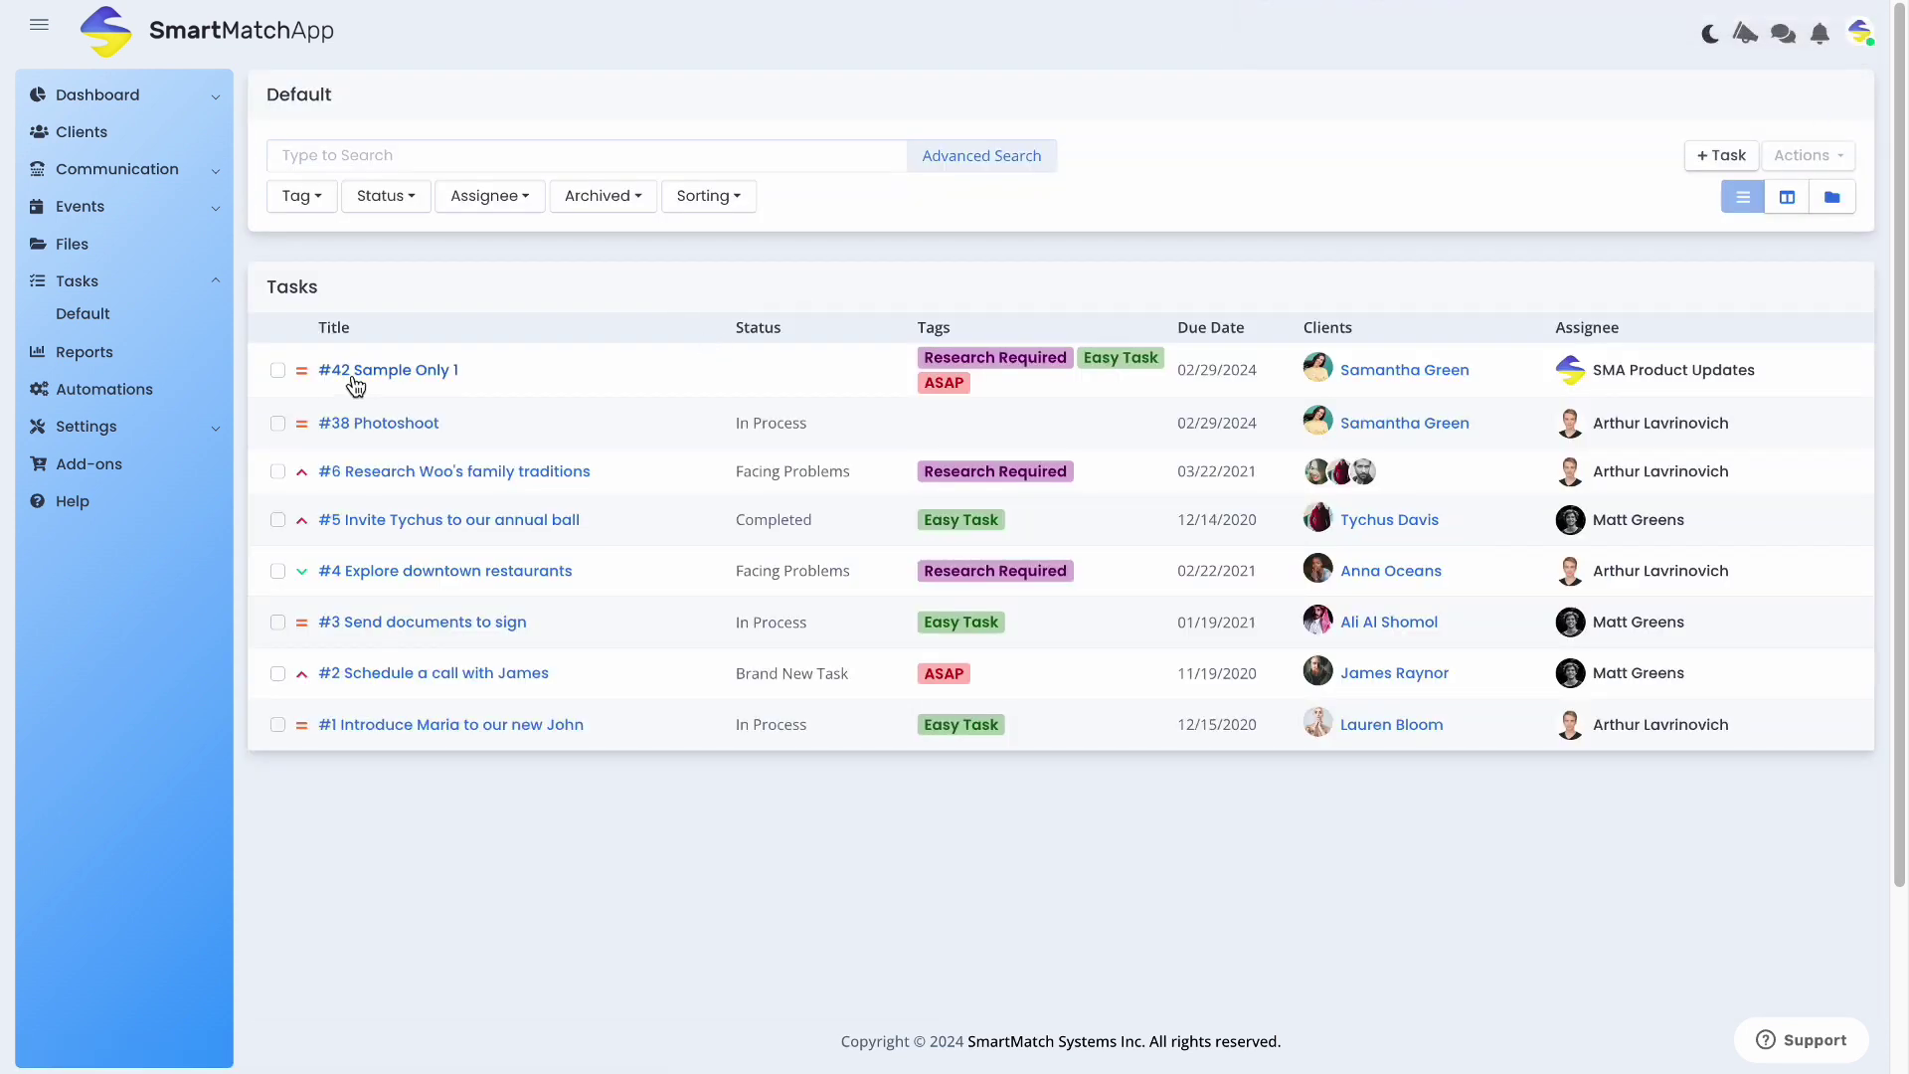
drag(301, 367, 1747, 375)
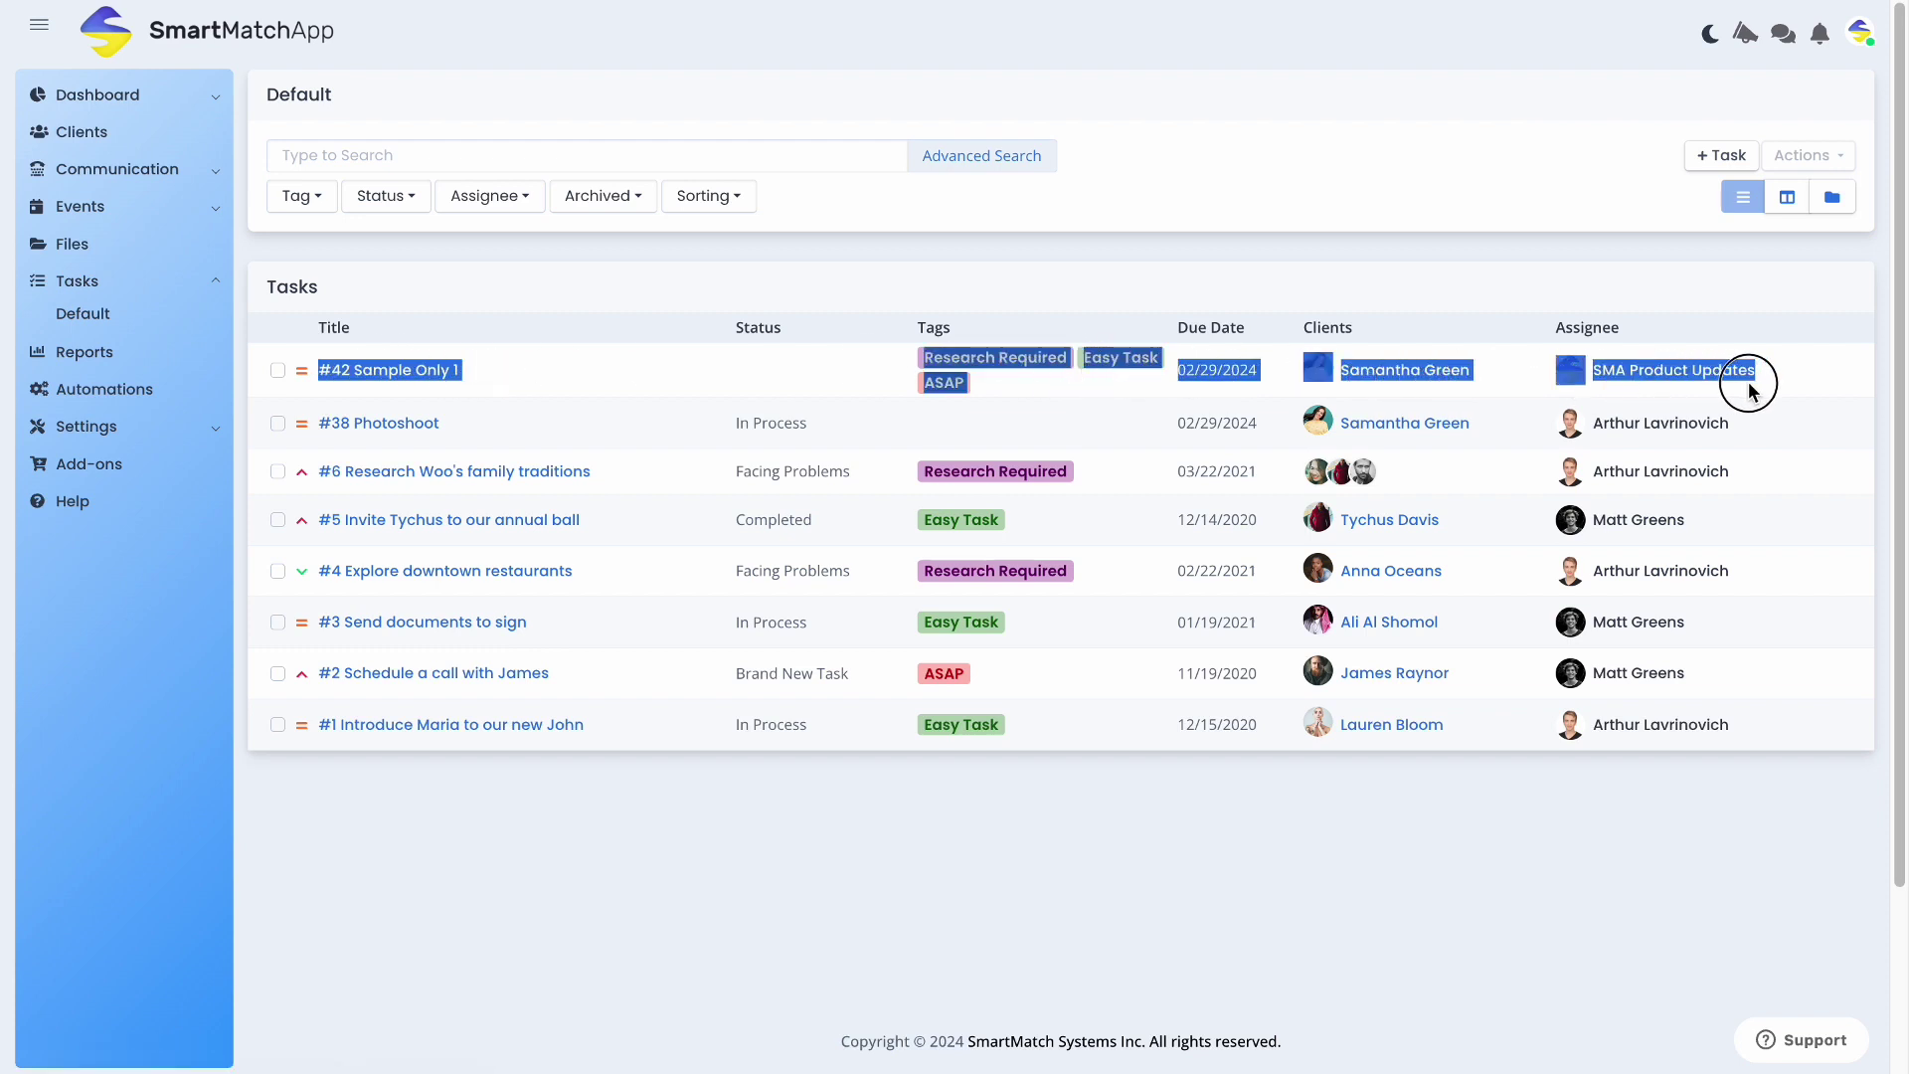
click(1557, 286)
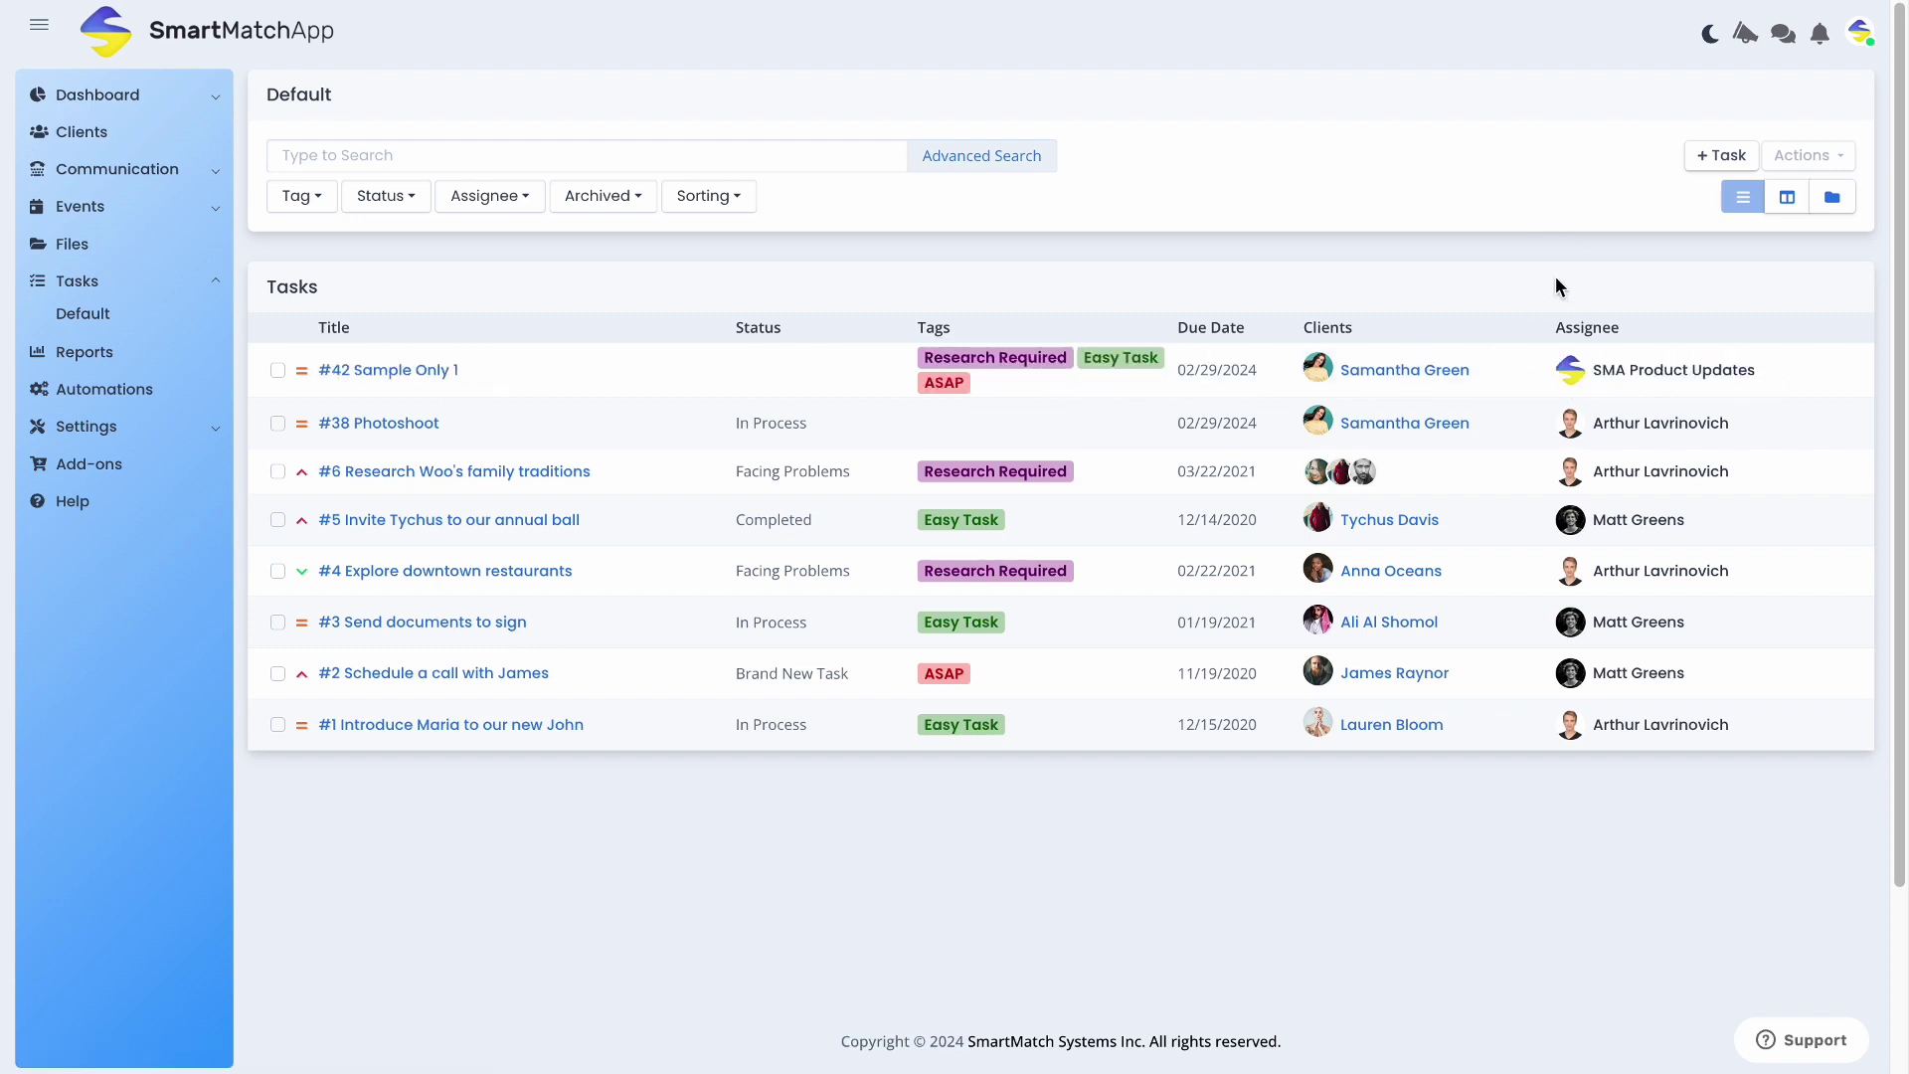